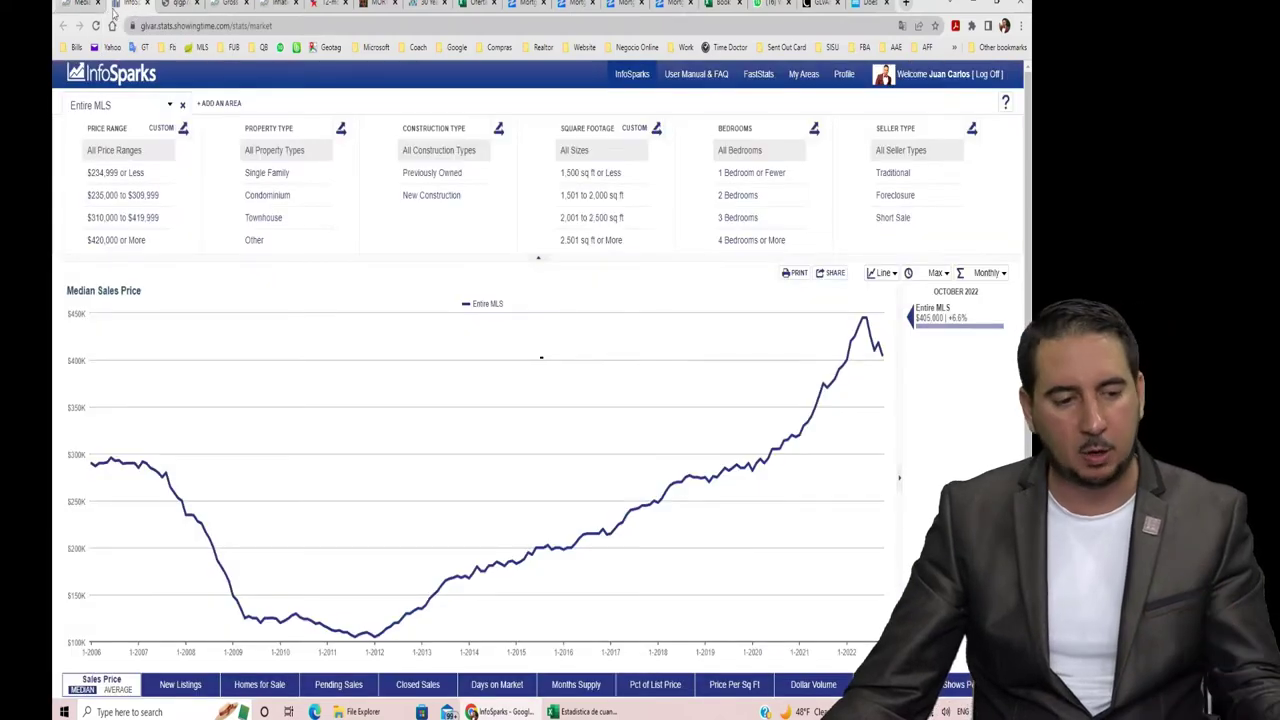
# Review the InfoSparks Median Sales Price chart for the entire MLS and the vintage Levitt and Sons house advertisement.
pyautogui.click(78, 5)
pyautogui.click(133, 5)
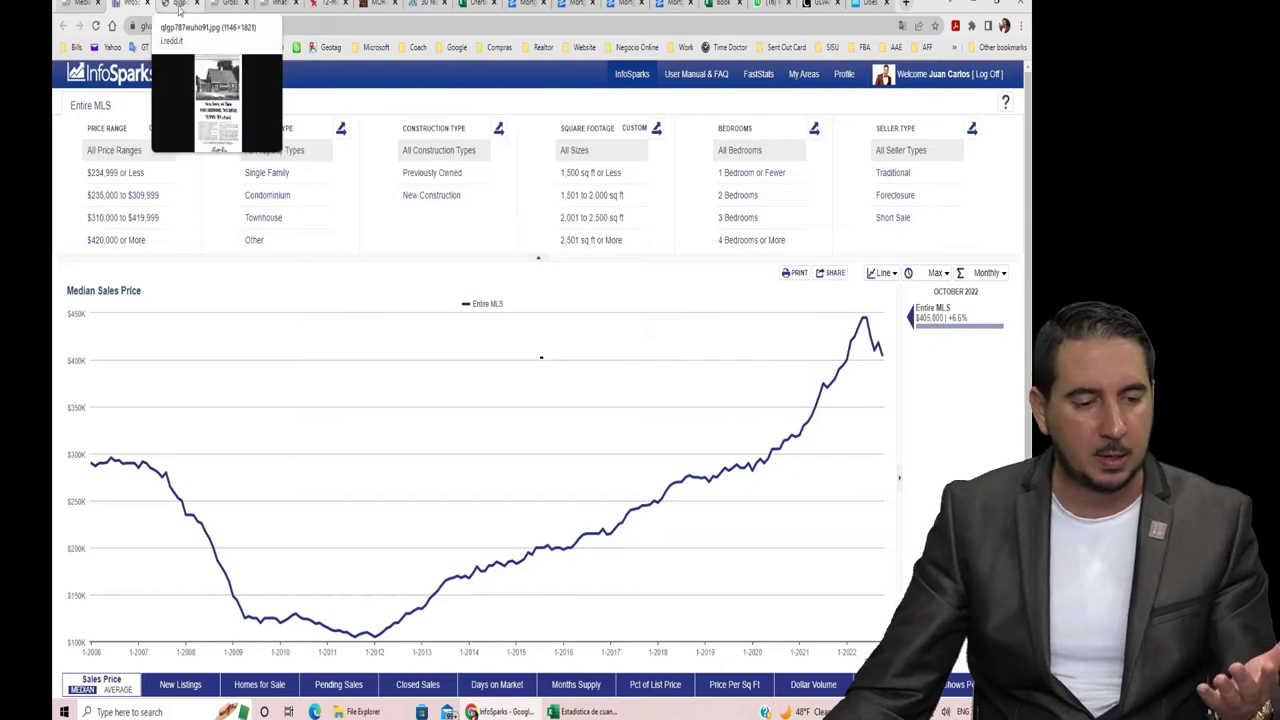
pyautogui.click(180, 5)
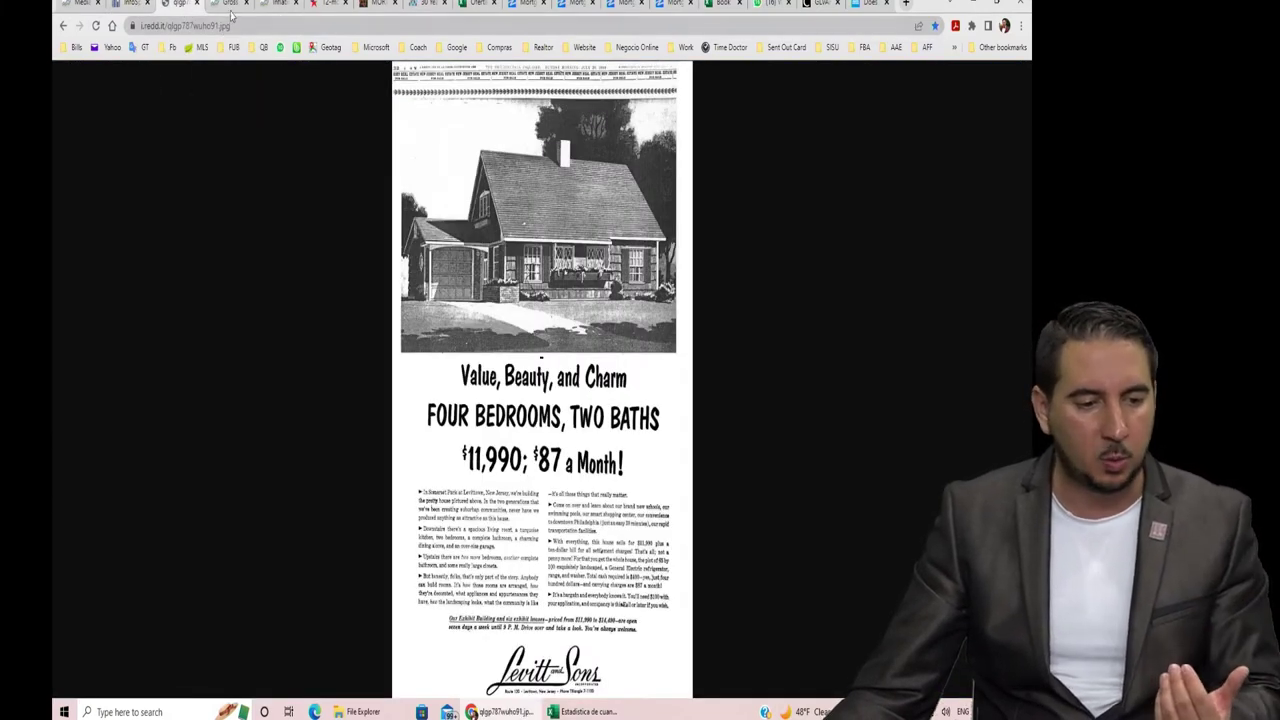
# Review the FRED charts for Gross Domestic Product and US consumer price inflation, plus the BLS 12-month Consumer Price Index chart.
pyautogui.click(231, 6)
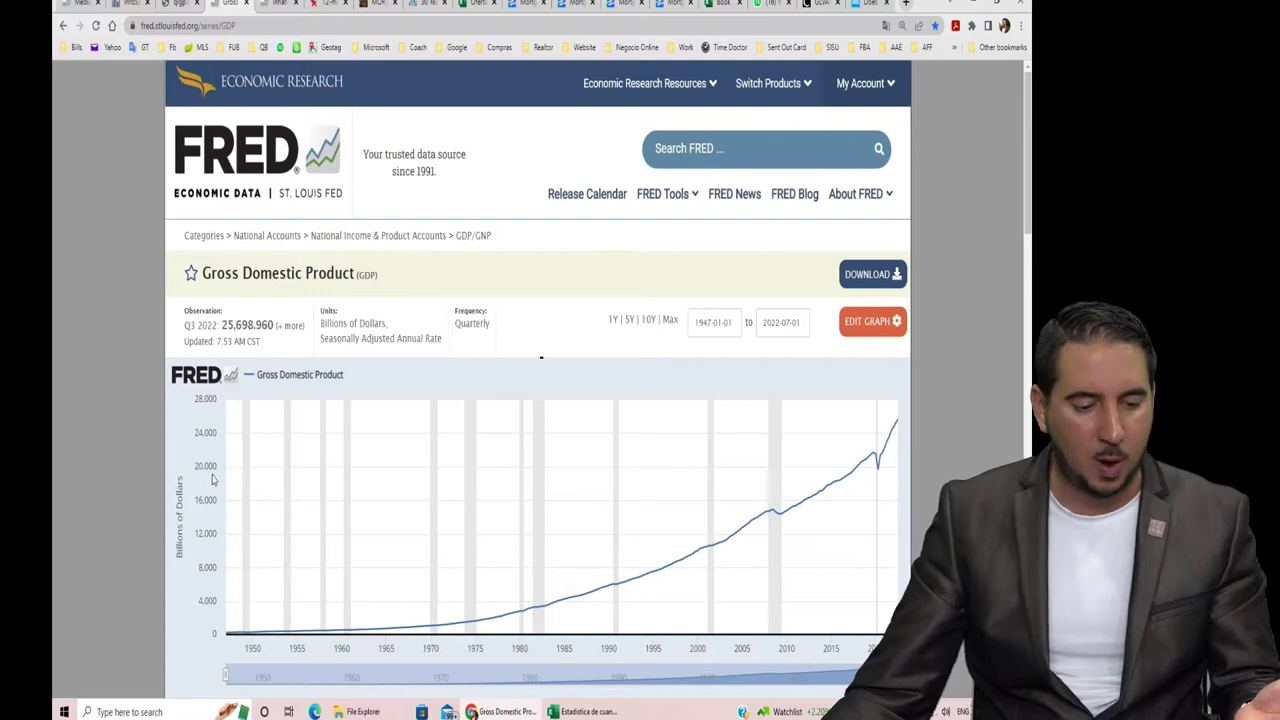
pyautogui.click(283, 6)
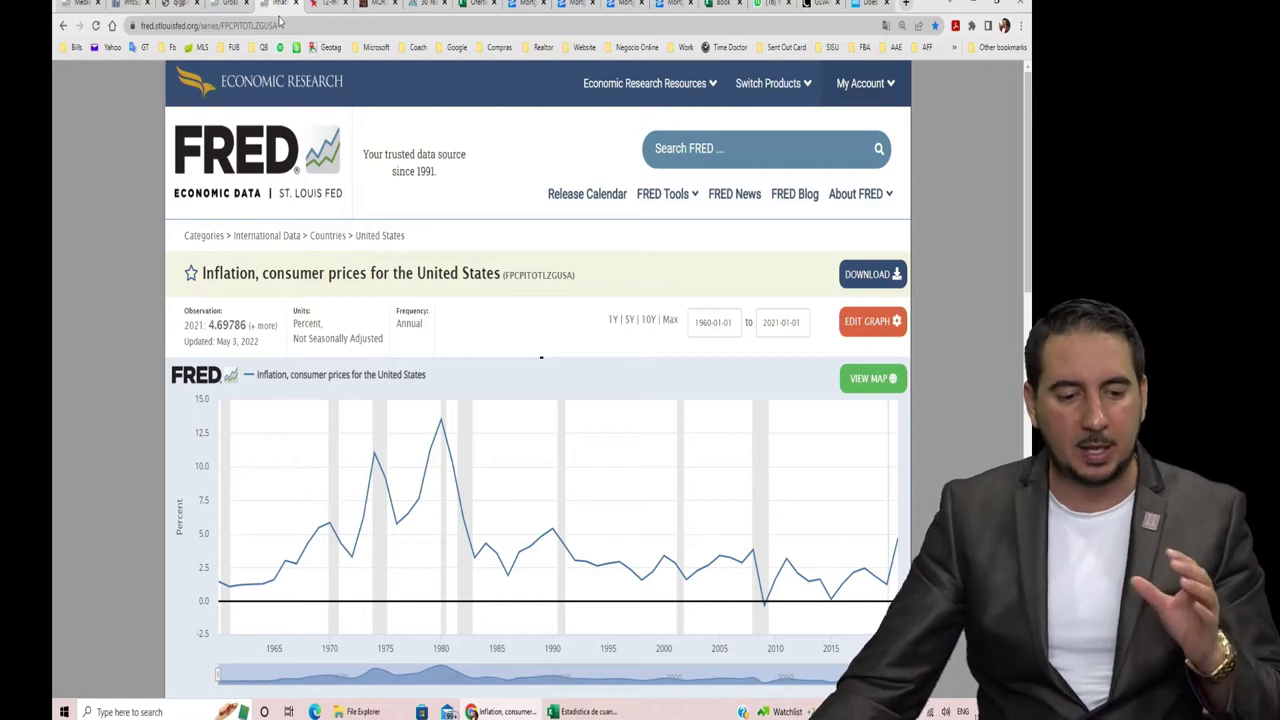
pyautogui.click(327, 5)
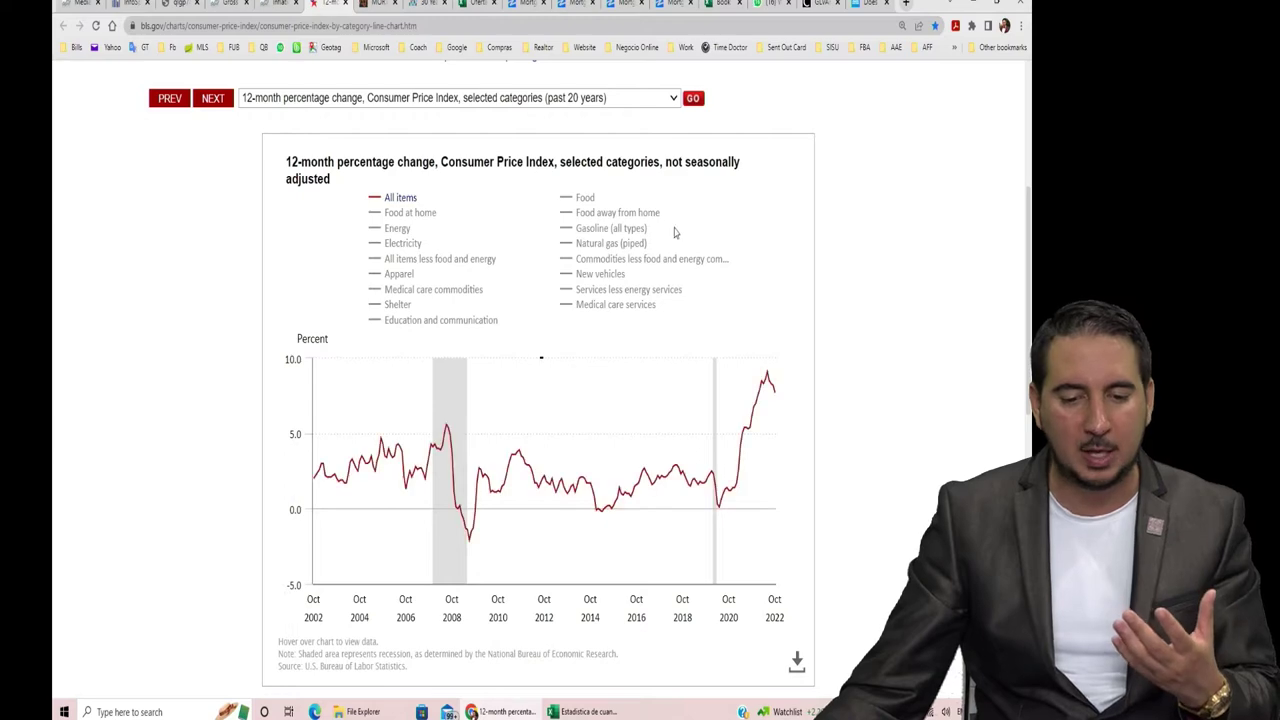
# Review the mortgage interest rates forecast for 2022 to 2026 and the historical 30-year fixed mortgage rate chart on Macrotrends.
pyautogui.click(369, 5)
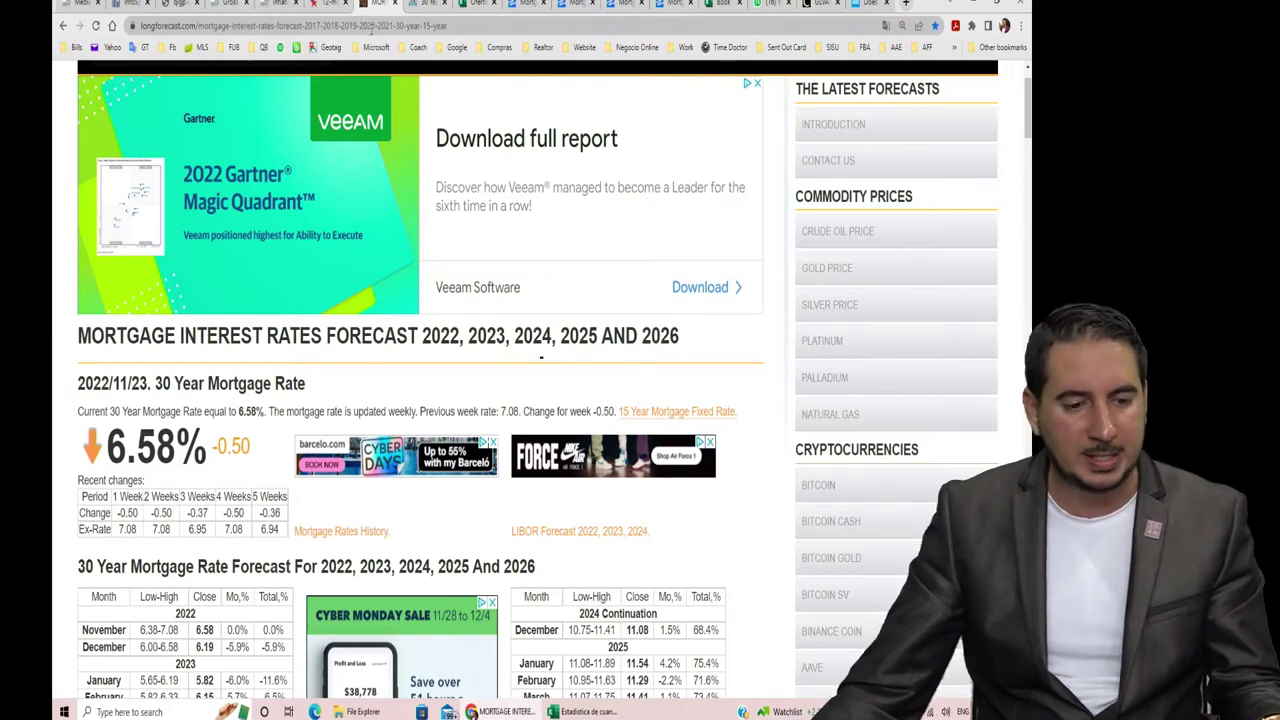
pyautogui.click(430, 6)
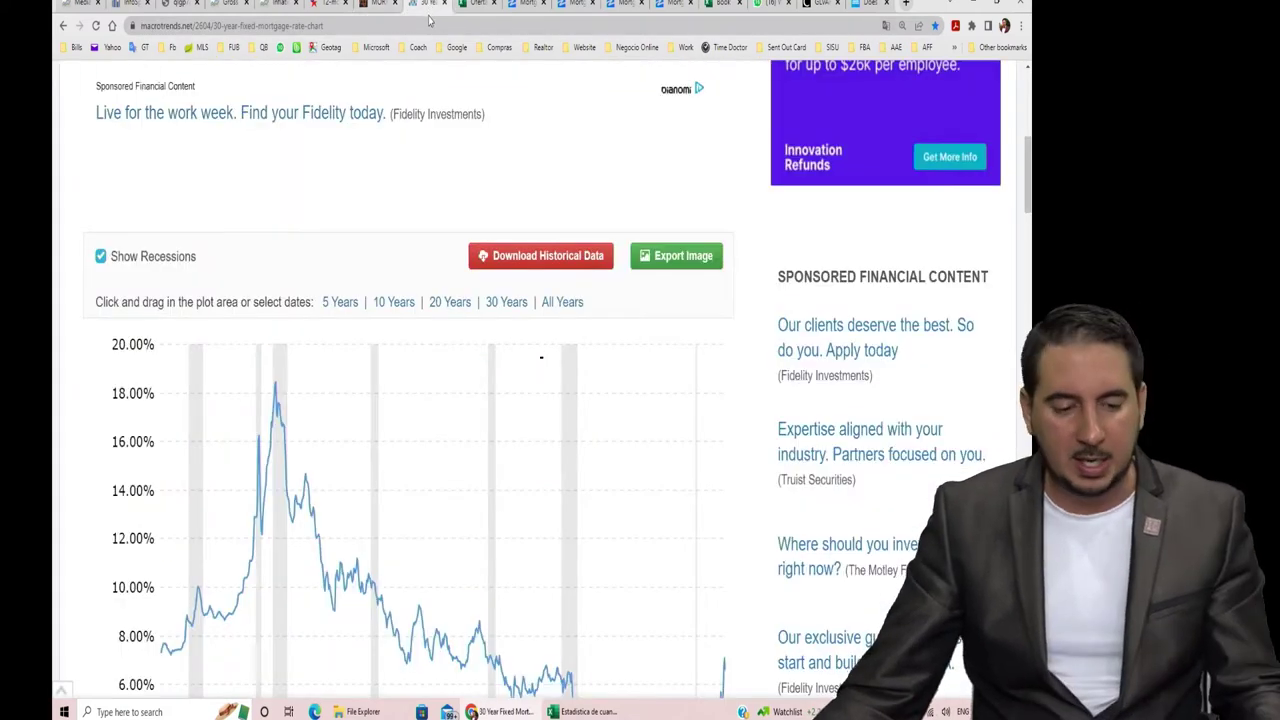
pyautogui.scroll(-3, 165, 340)
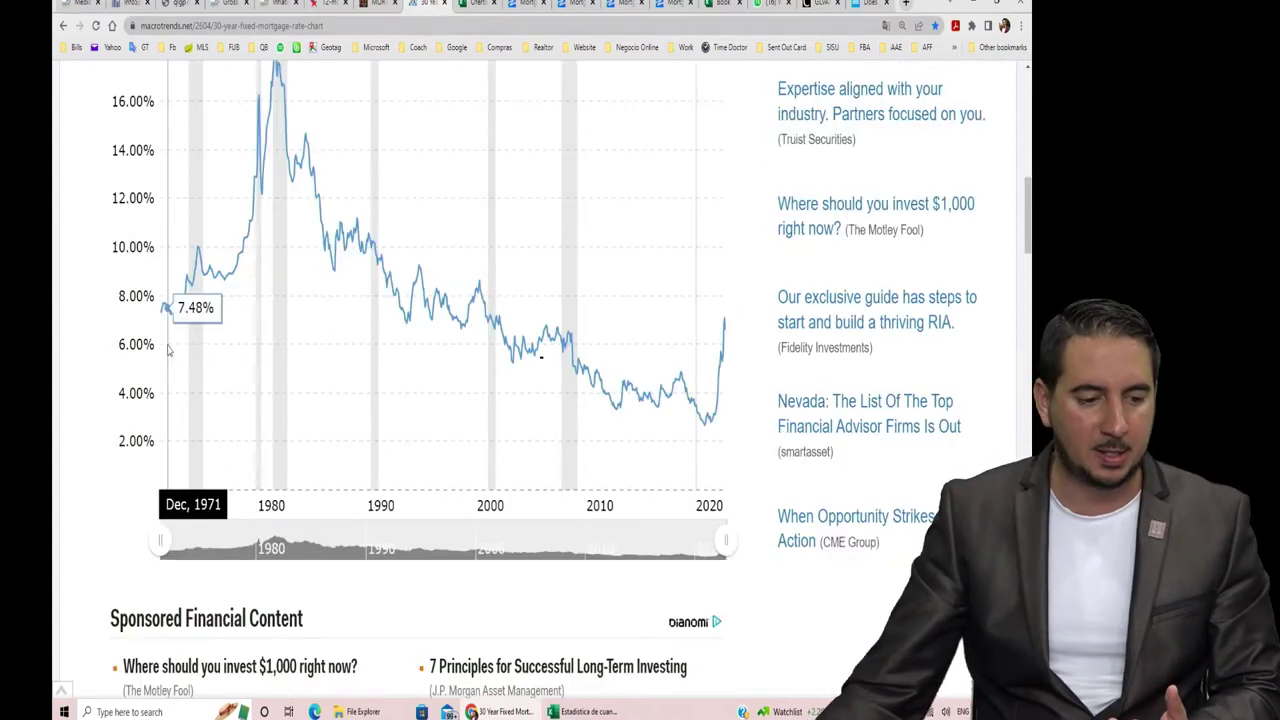
pyautogui.scroll(5, 450, 300)
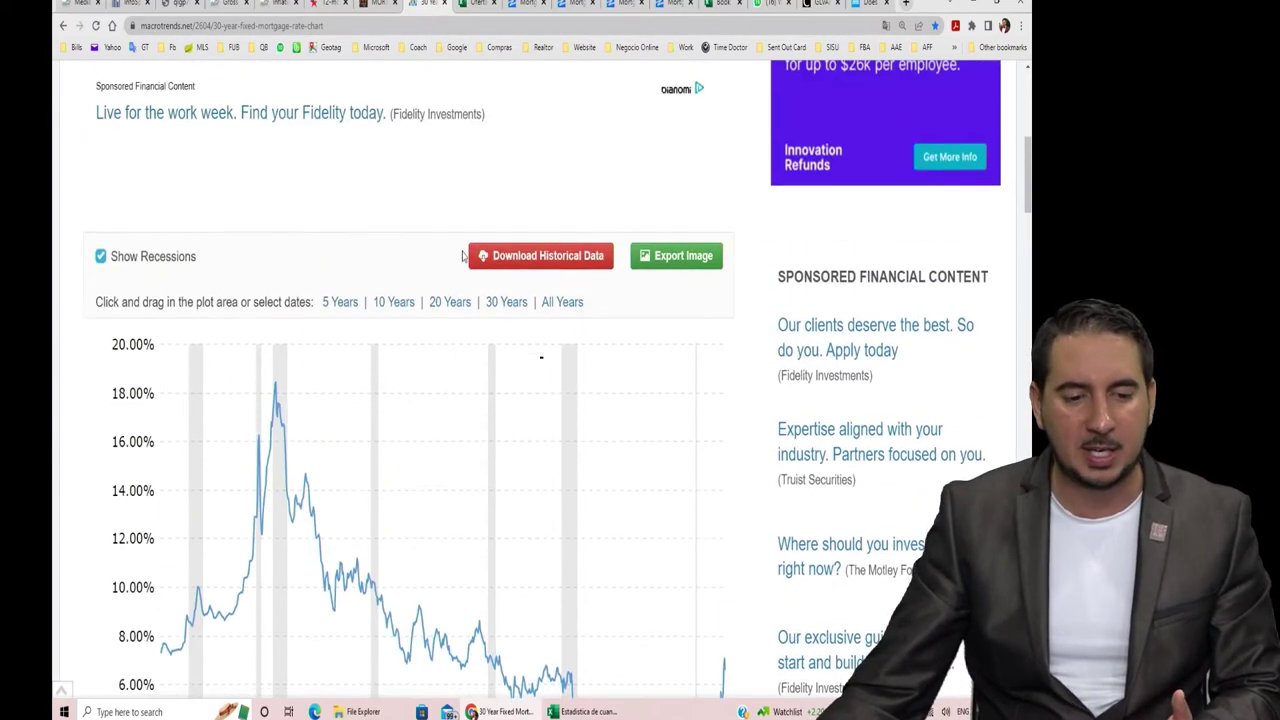
# Look over the Buyer Offers sheet of the "Ofertas enviadas clientes 2022" online workbook.
pyautogui.click(478, 5)
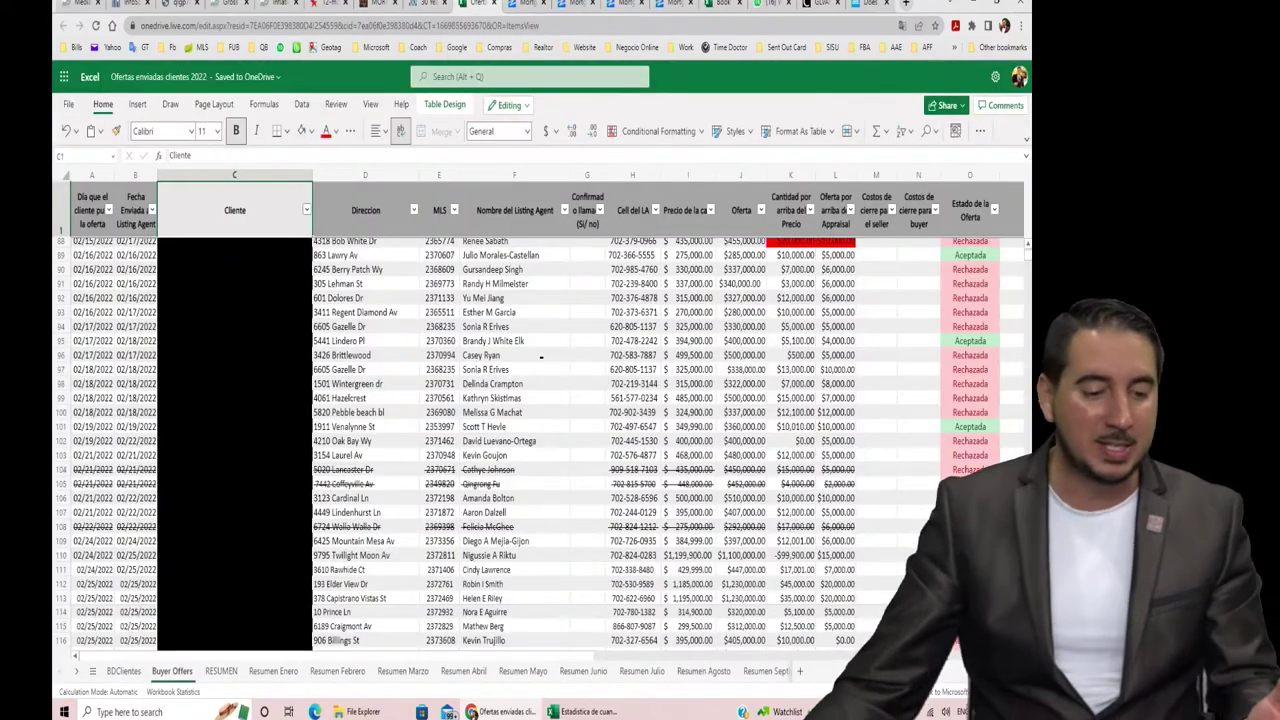
pyautogui.scroll(2, 510, 322)
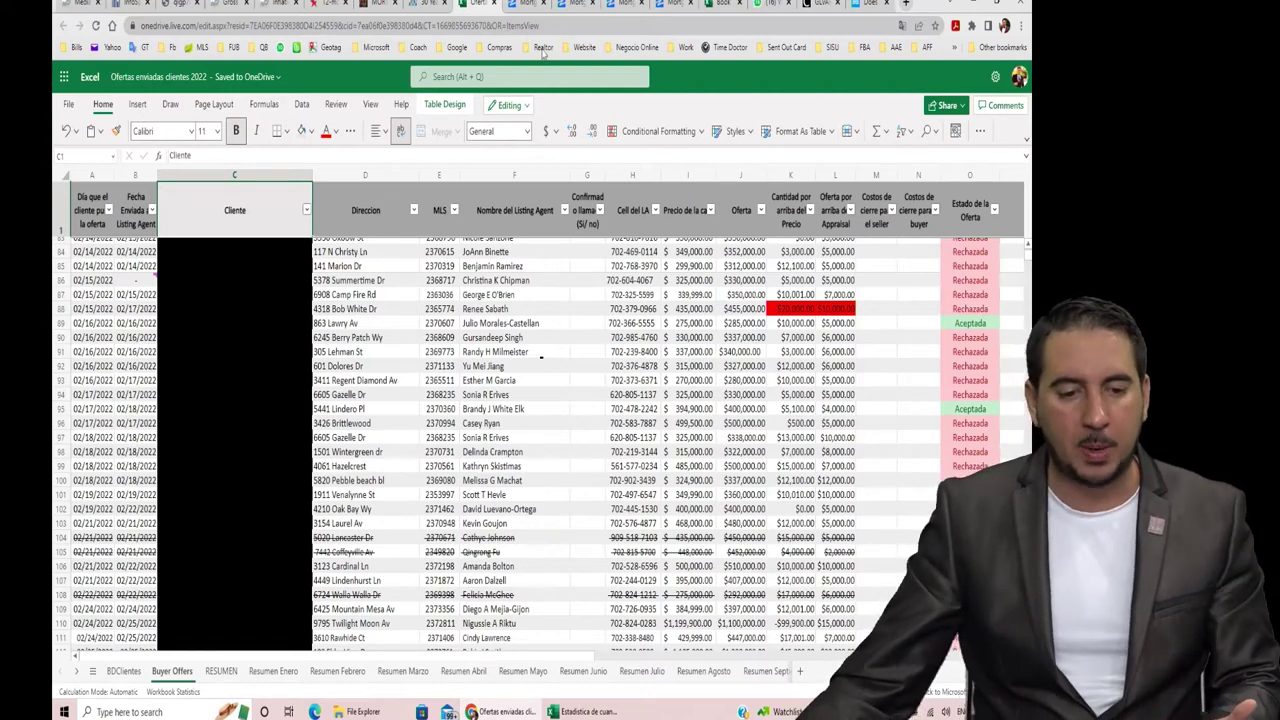
# Compare the open Zillow mortgage calculator scenarios, including the monthly amortization schedule for the 300,000 home.
pyautogui.click(527, 5)
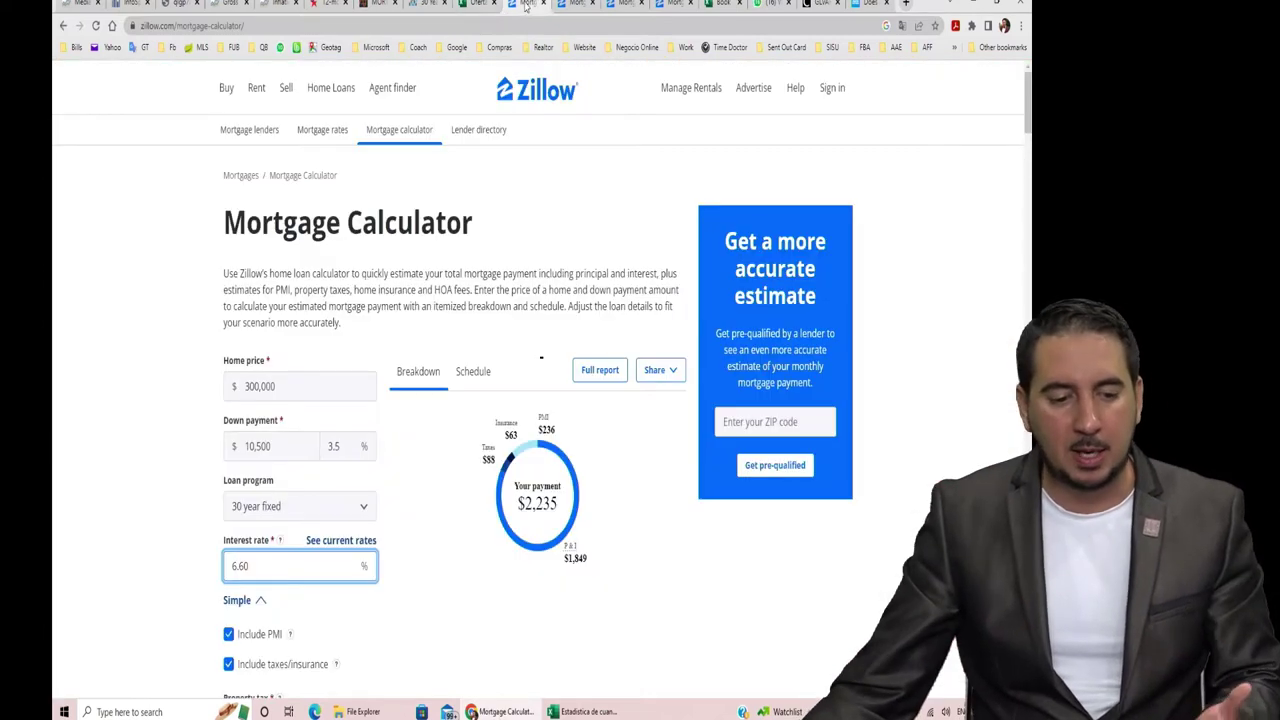
pyautogui.click(577, 6)
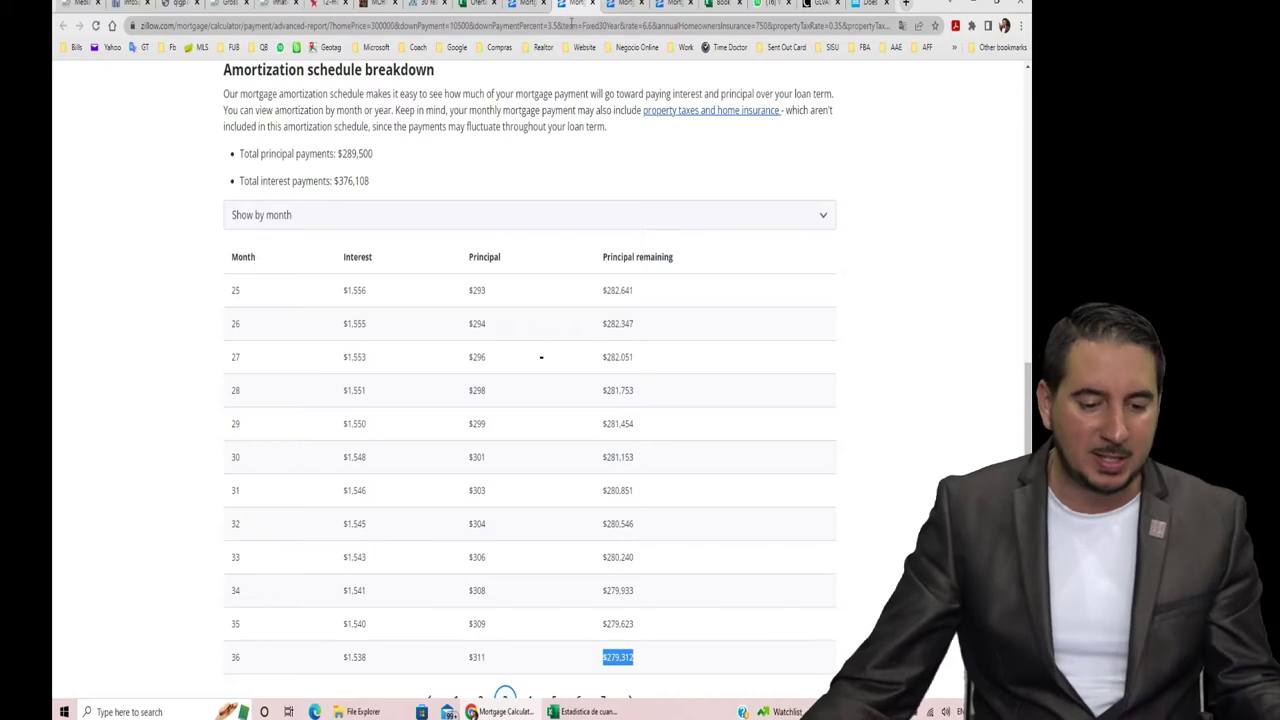
pyautogui.click(617, 6)
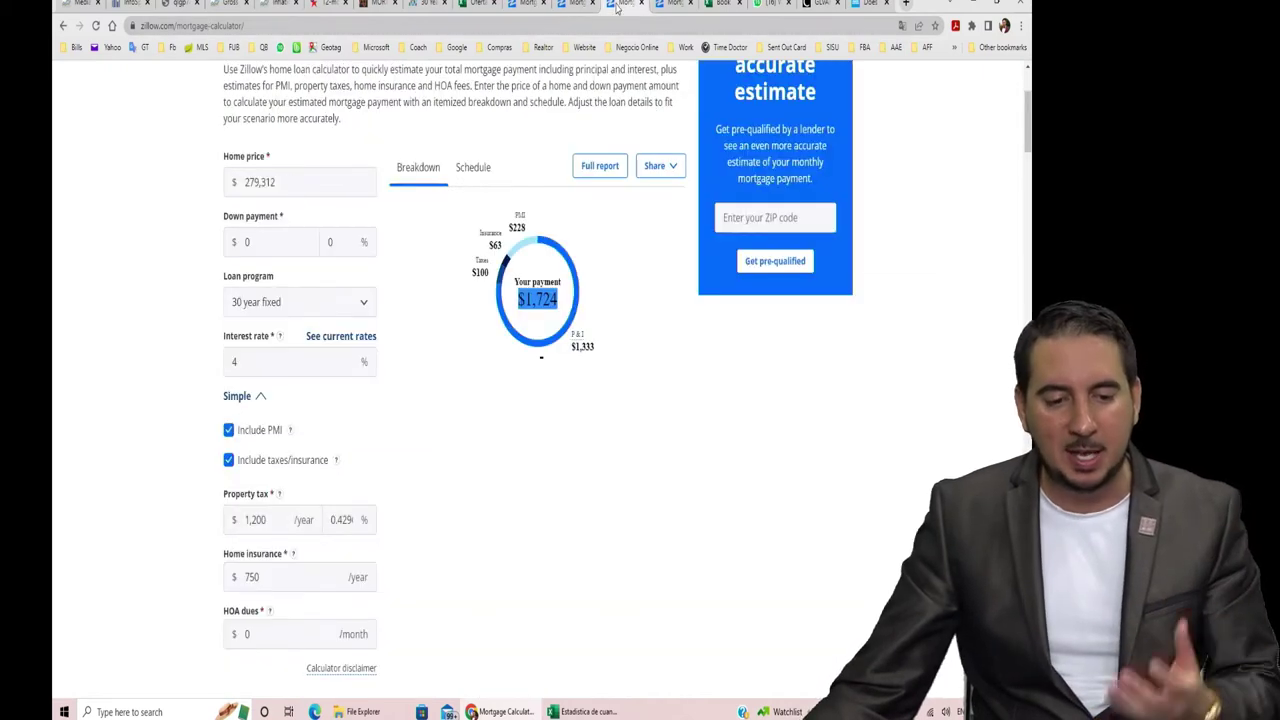
pyautogui.click(668, 6)
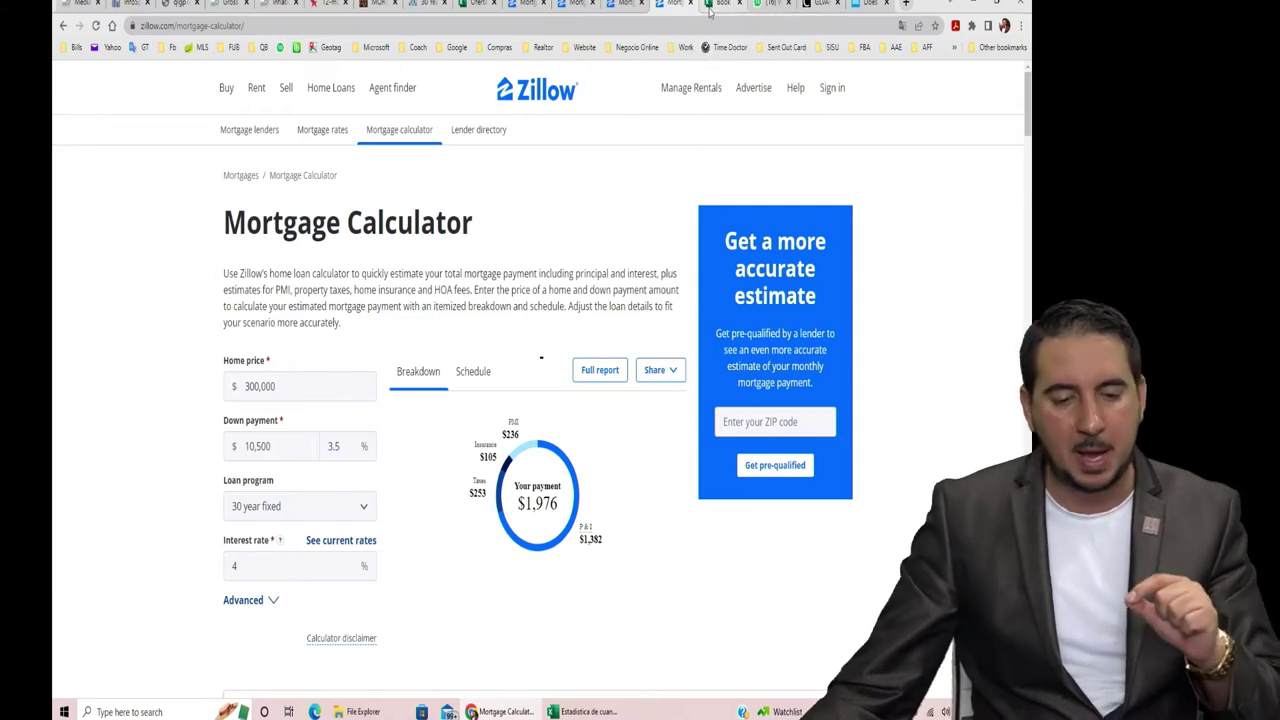
# Review the purchase and refinancing figures in the Book 3 workbook and its RENTA sheet.
pyautogui.click(717, 5)
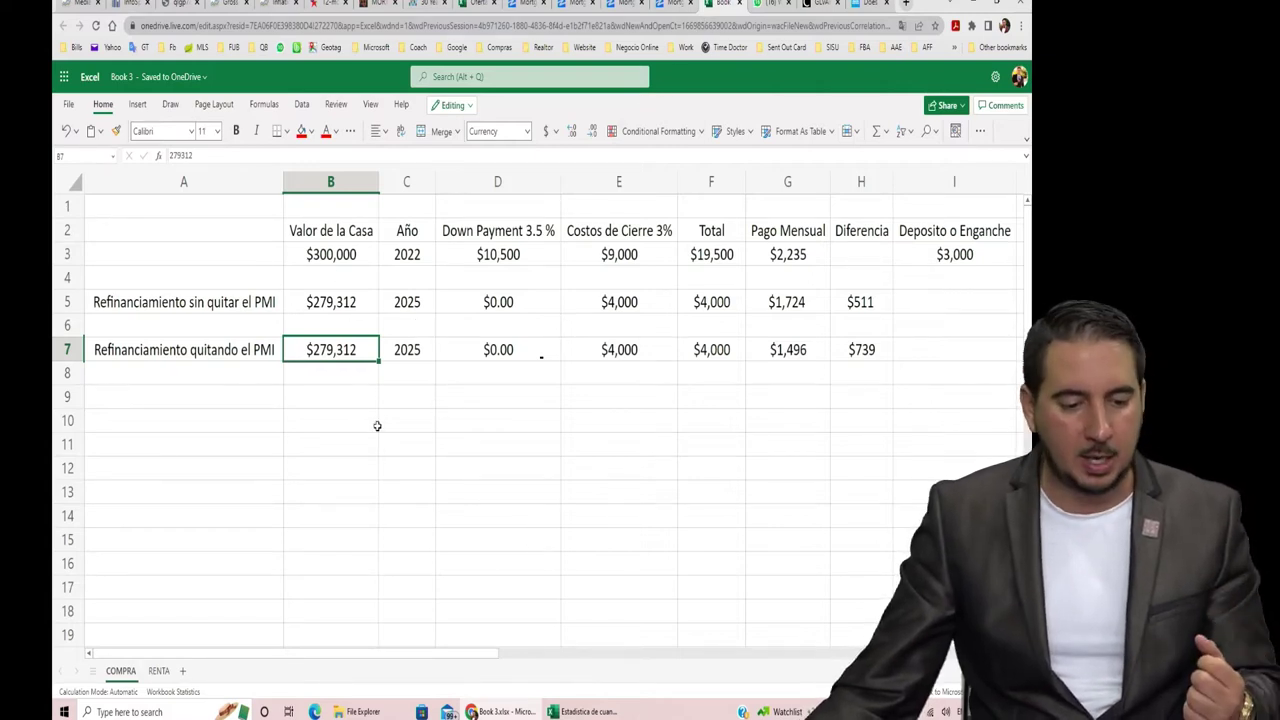
pyautogui.click(158, 670)
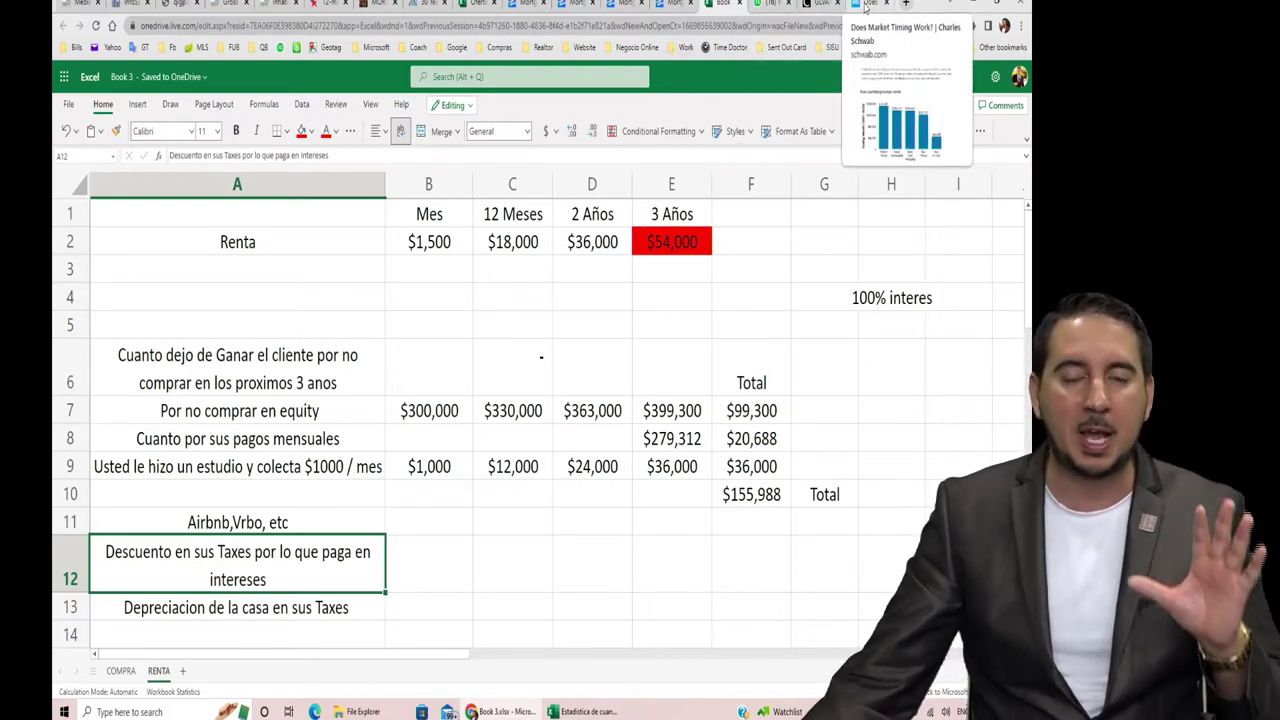
# Look through the Schwab article "Does Market Timing Work?", including its ending wealth bar chart and introduction.
pyautogui.click(865, 6)
pyautogui.scroll(10, 826, 75)
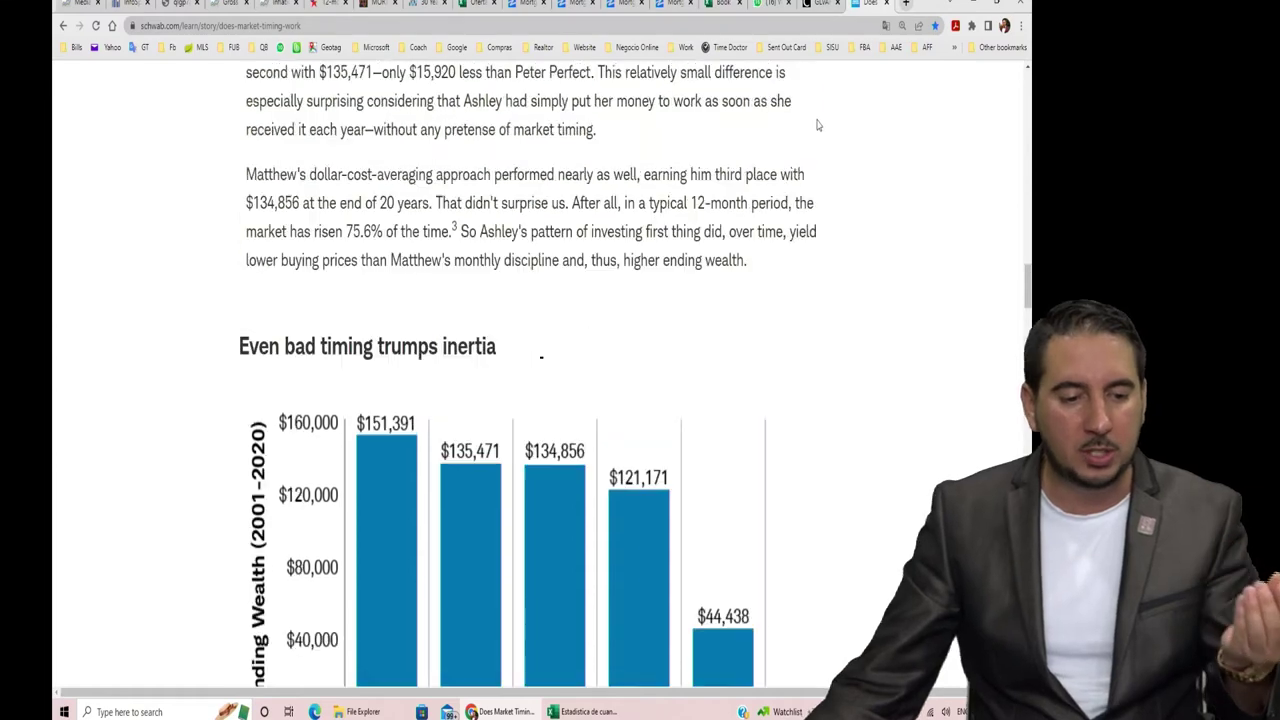
pyautogui.scroll(15, 818, 125)
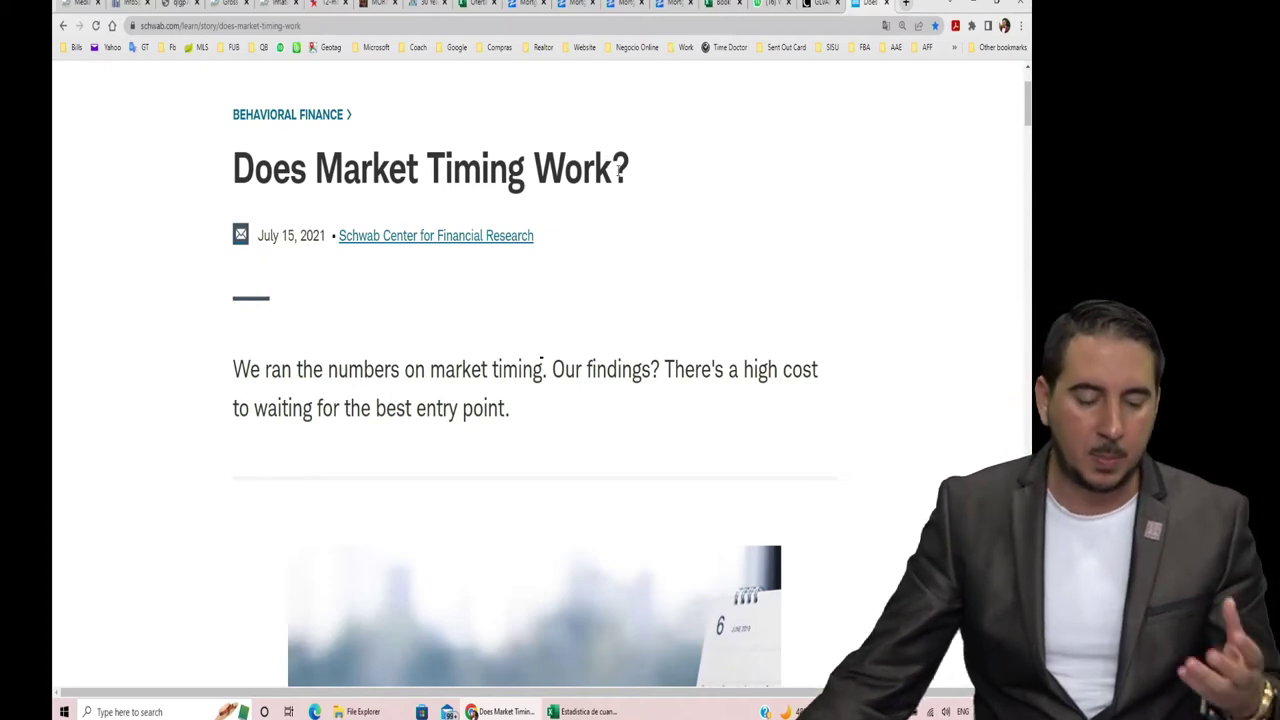
pyautogui.scroll(-4, 620, 177)
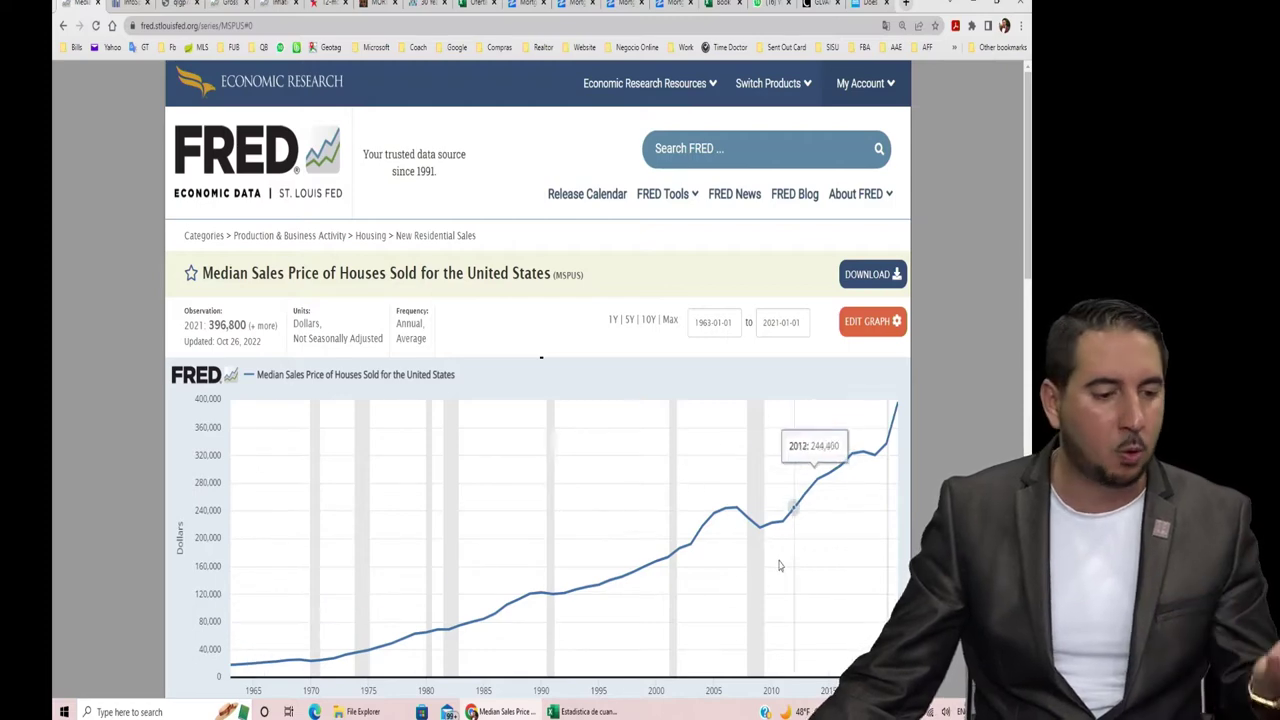
# Show the download formats for FRED's Median Sales Price of Houses Sold series, and switch to the Excel workbook holding its data.
pyautogui.hotkey('alt', 'Tab')
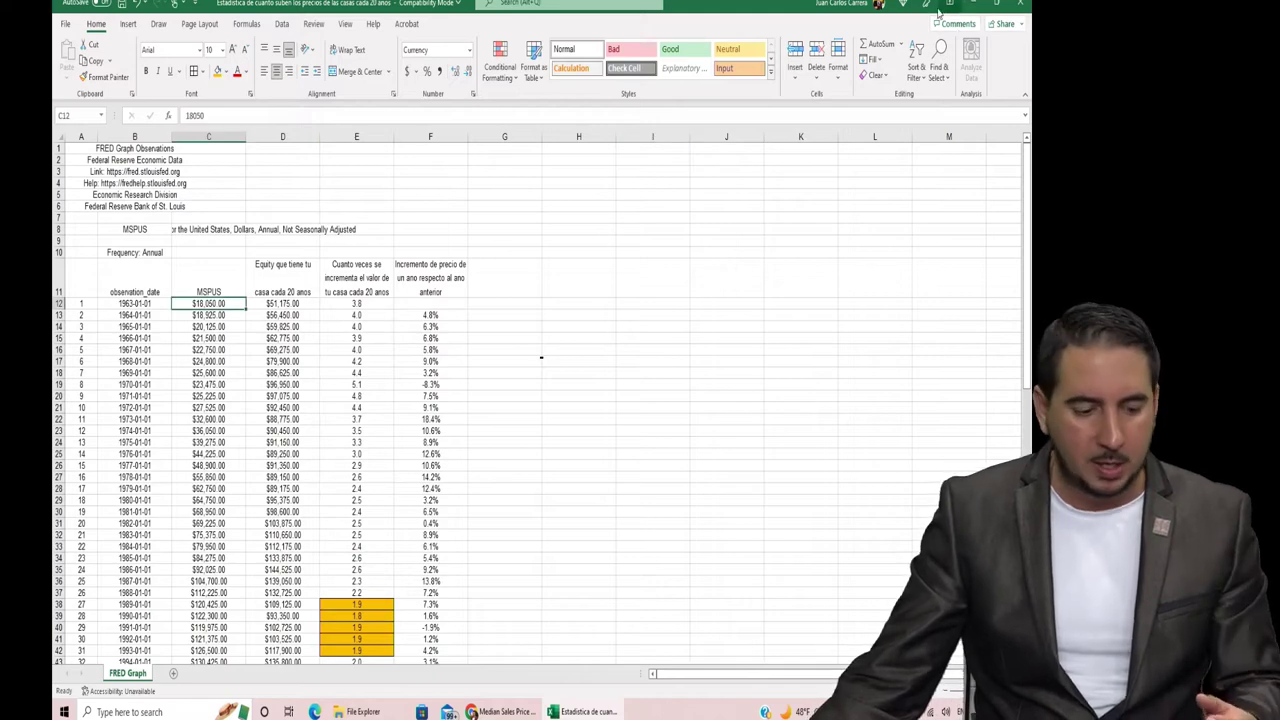
pyautogui.hotkey('alt', 'Tab')
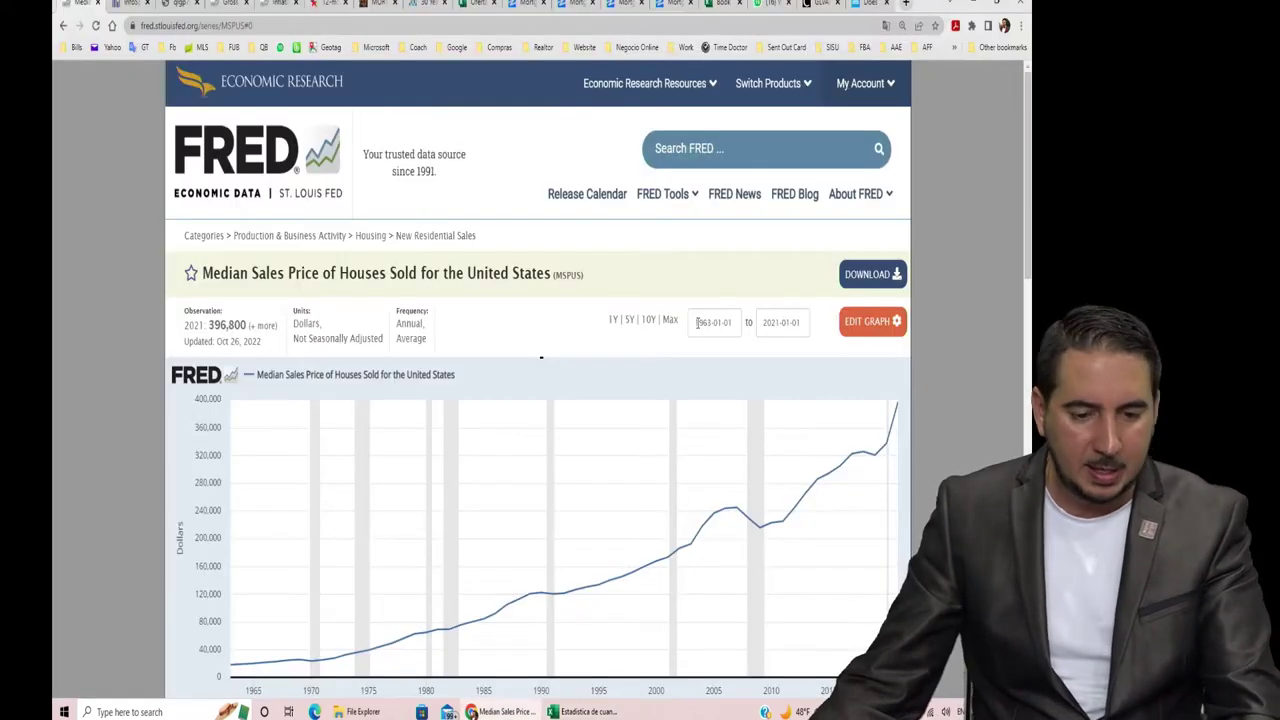
pyautogui.click(866, 278)
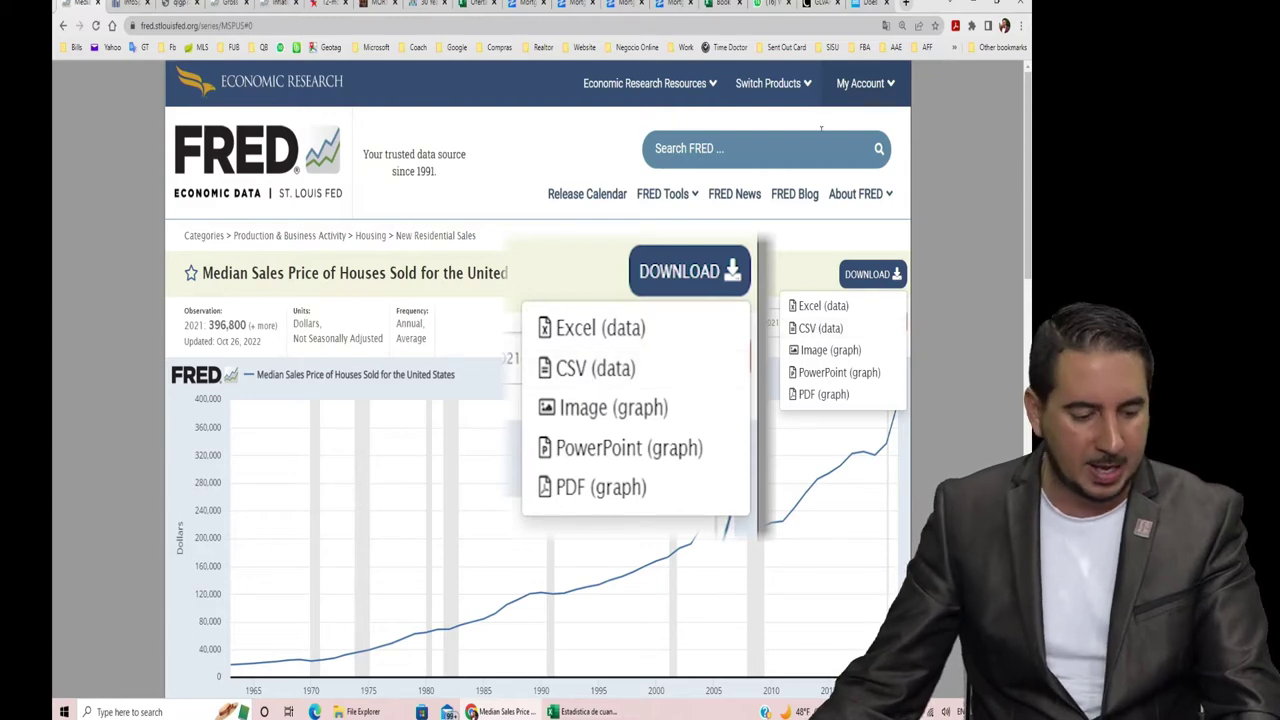
pyautogui.hotkey('alt', 'Tab')
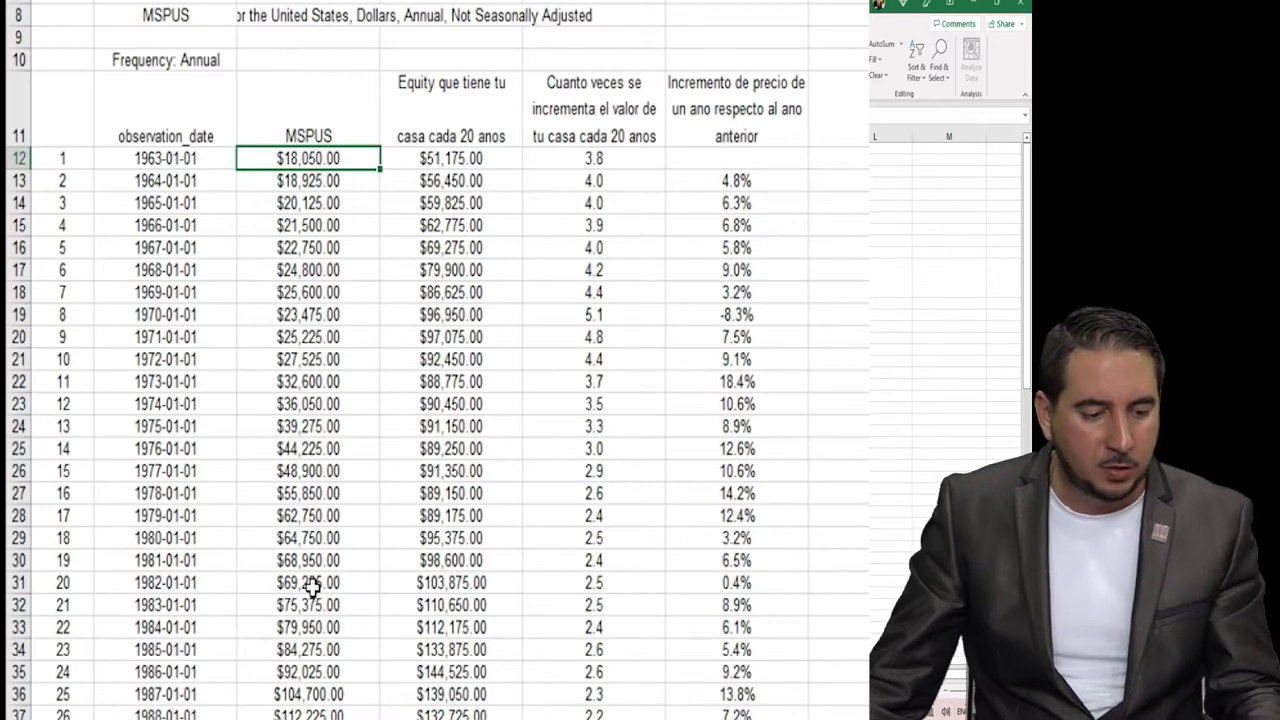
# Inspect the formula behind the 1963 20-year equity value in D12 and look through that column for the following years.
pyautogui.click(460, 165)
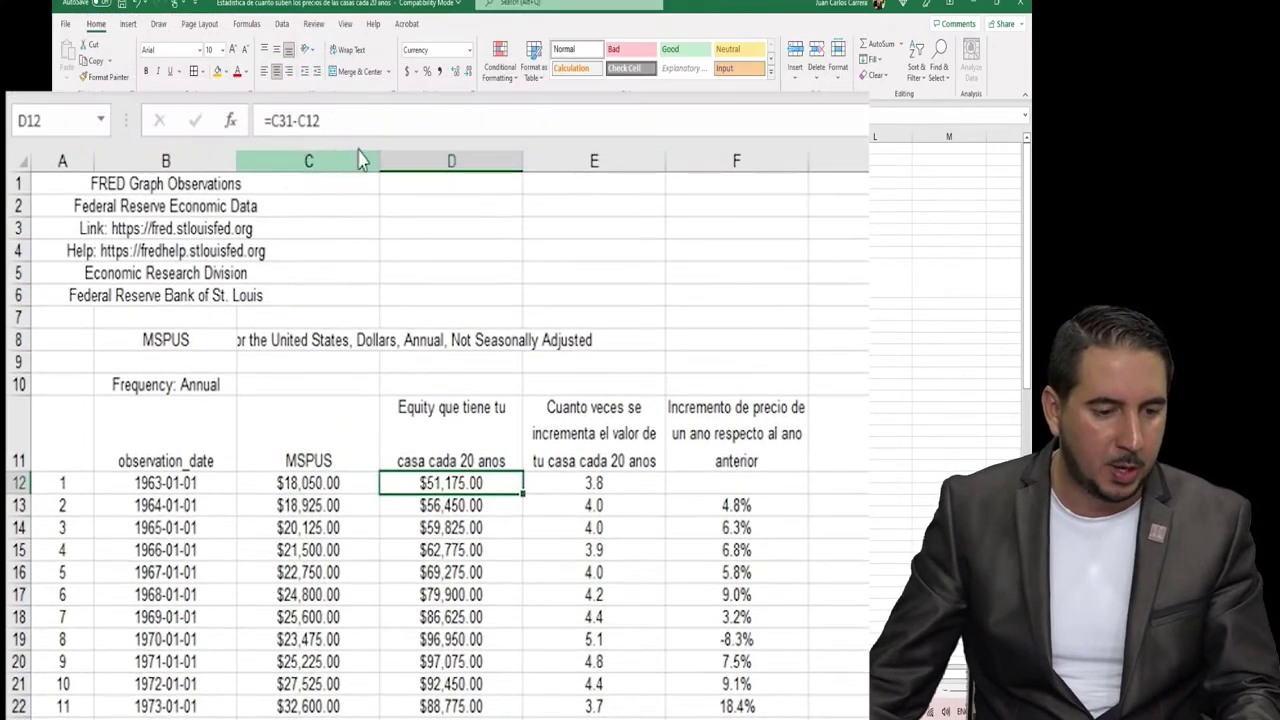
pyautogui.click(358, 0)
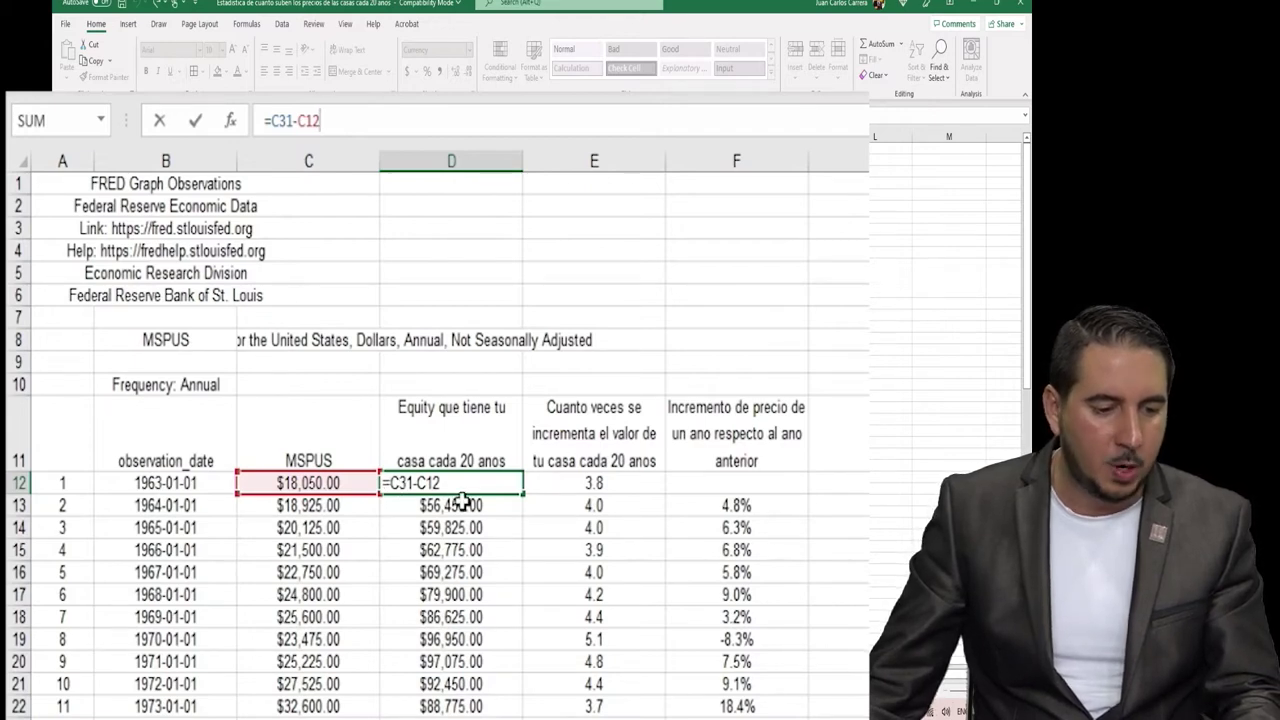
pyautogui.press('Escape')
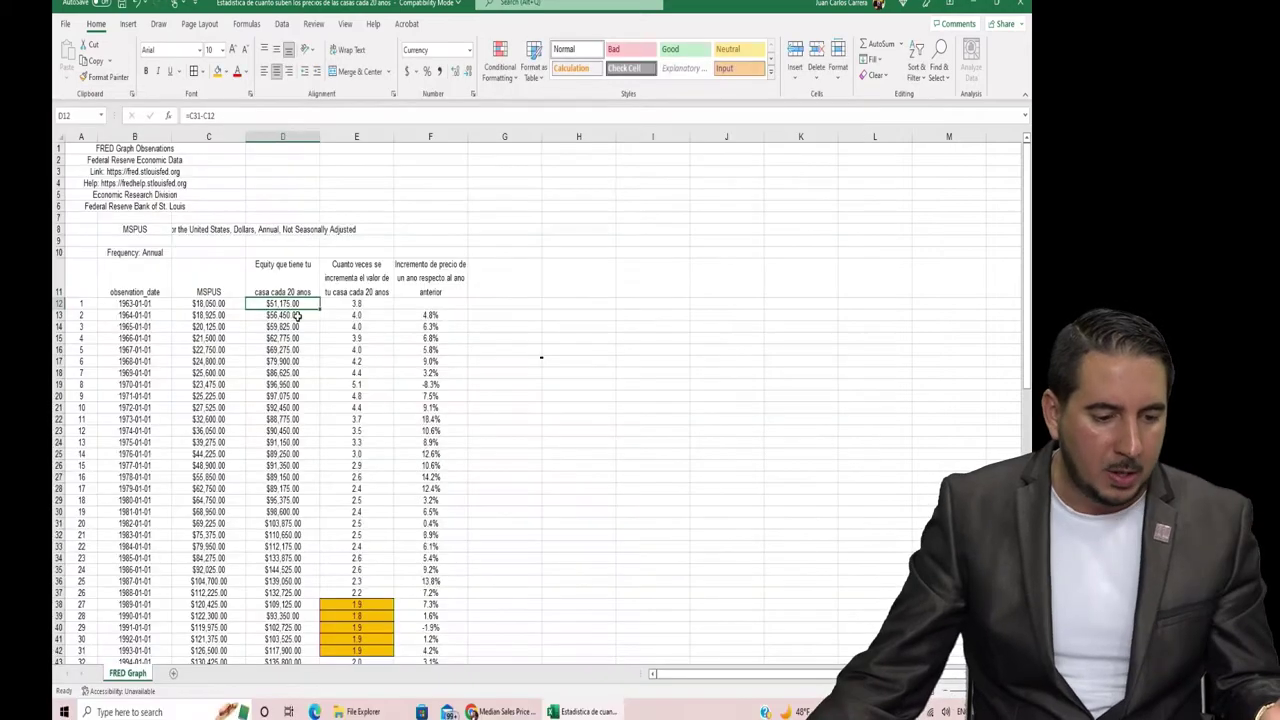
pyautogui.scroll(-5, 309, 383)
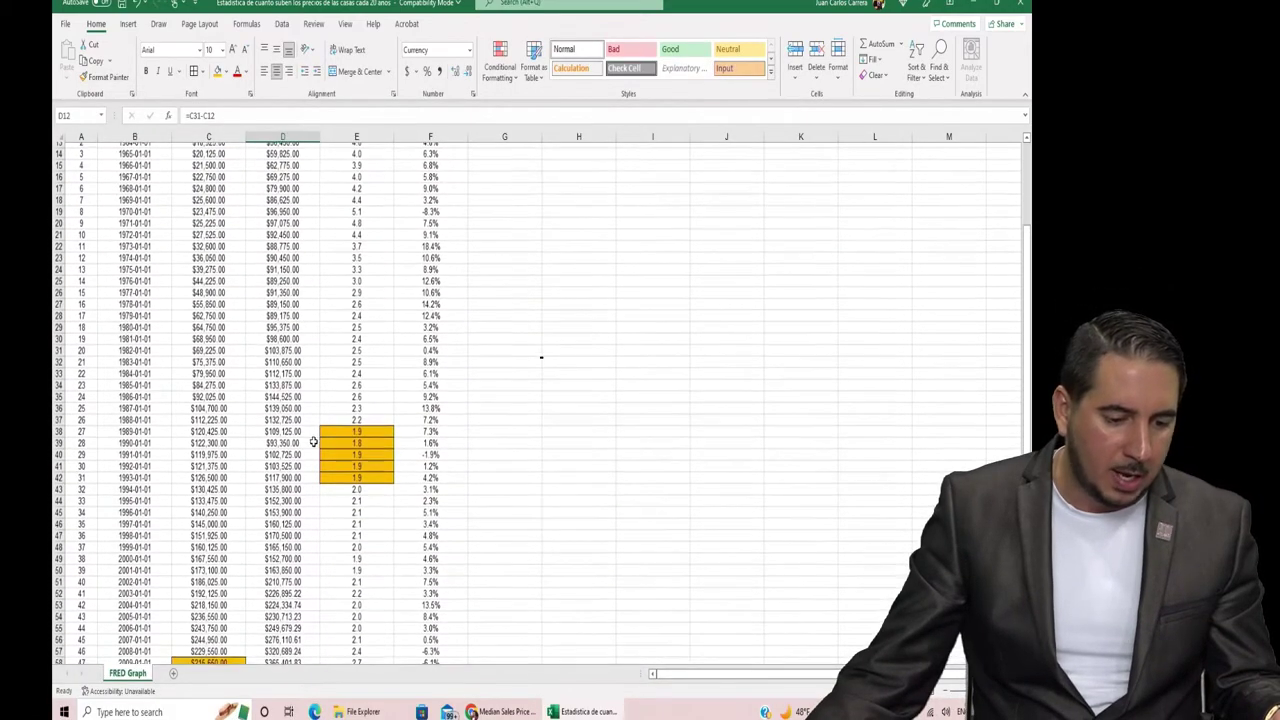
pyautogui.scroll(5, 307, 464)
pyautogui.scroll(-12, 307, 466)
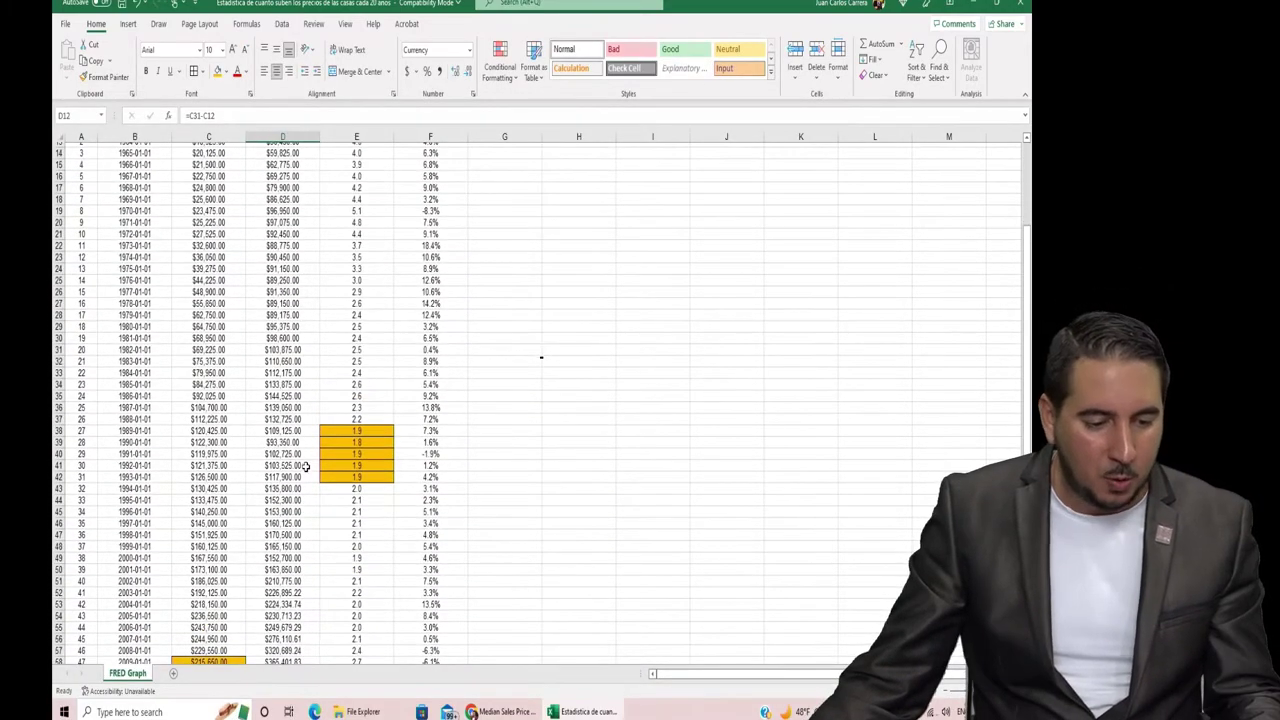
pyautogui.scroll(10, 306, 470)
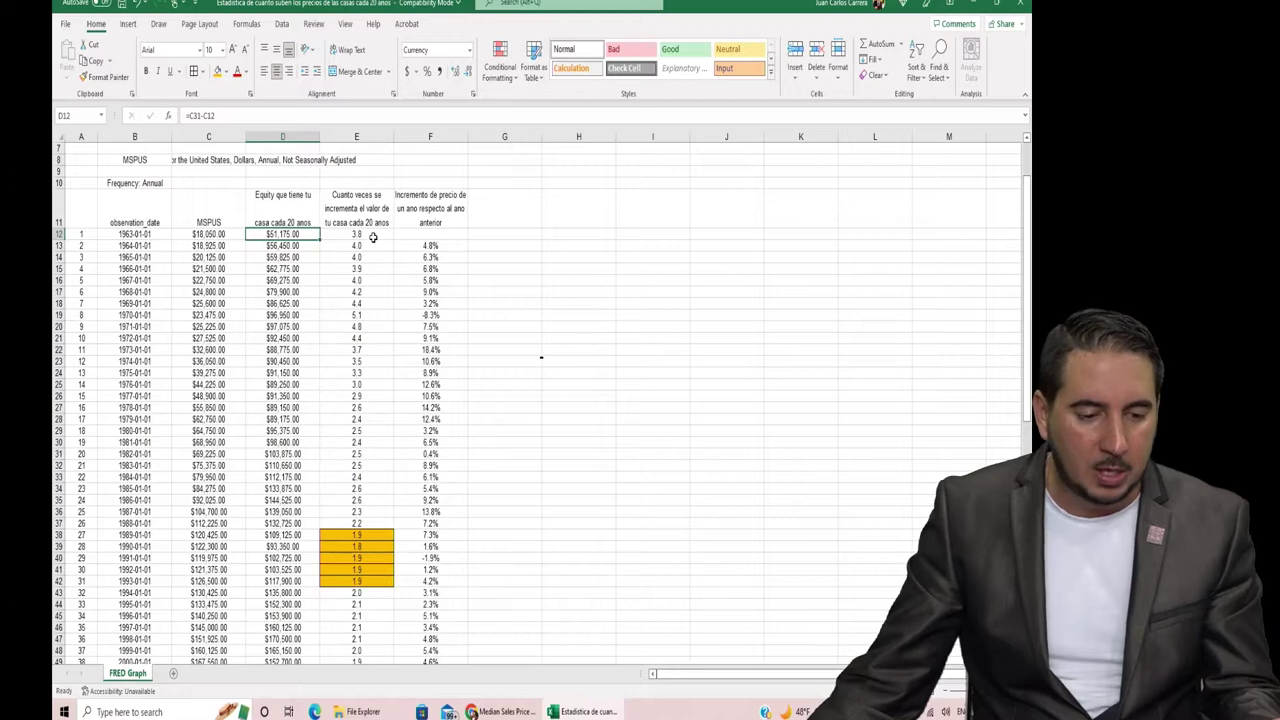
# Inspect the formula in E12 for how many times a home's value multiplies every 20 years, and look through the column.
pyautogui.click(372, 238)
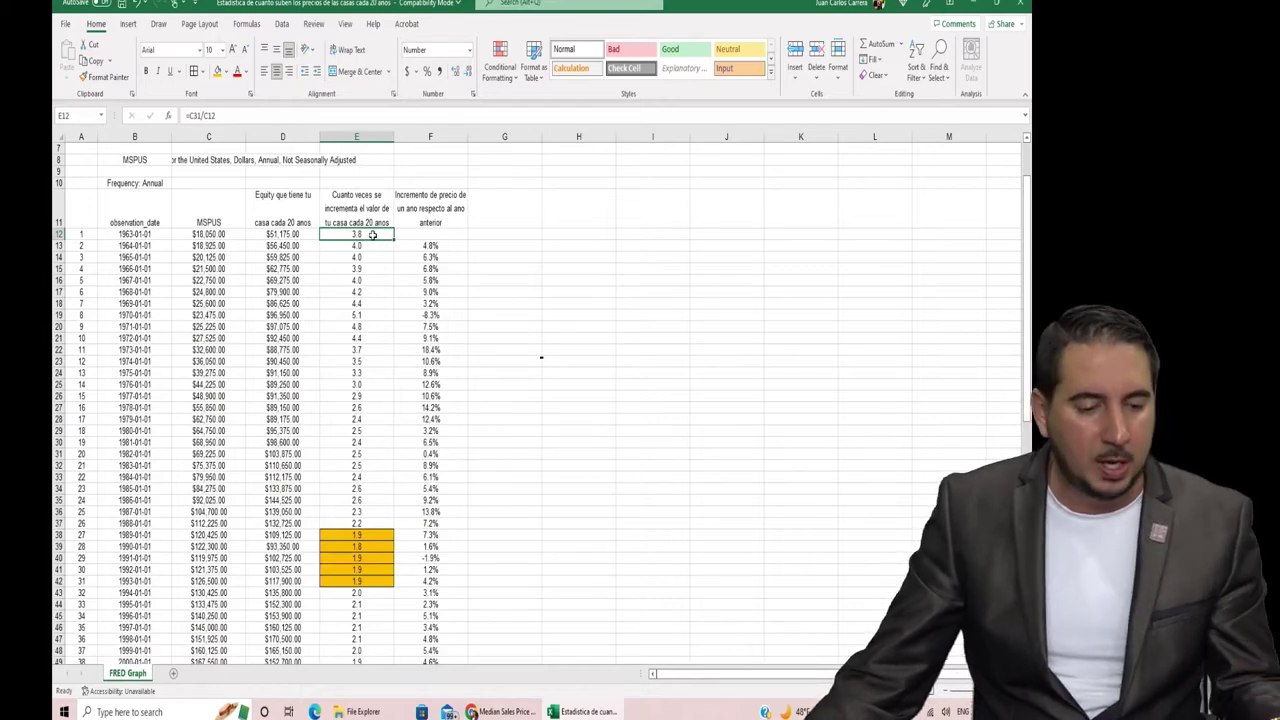
pyautogui.scroll(-7, 369, 270)
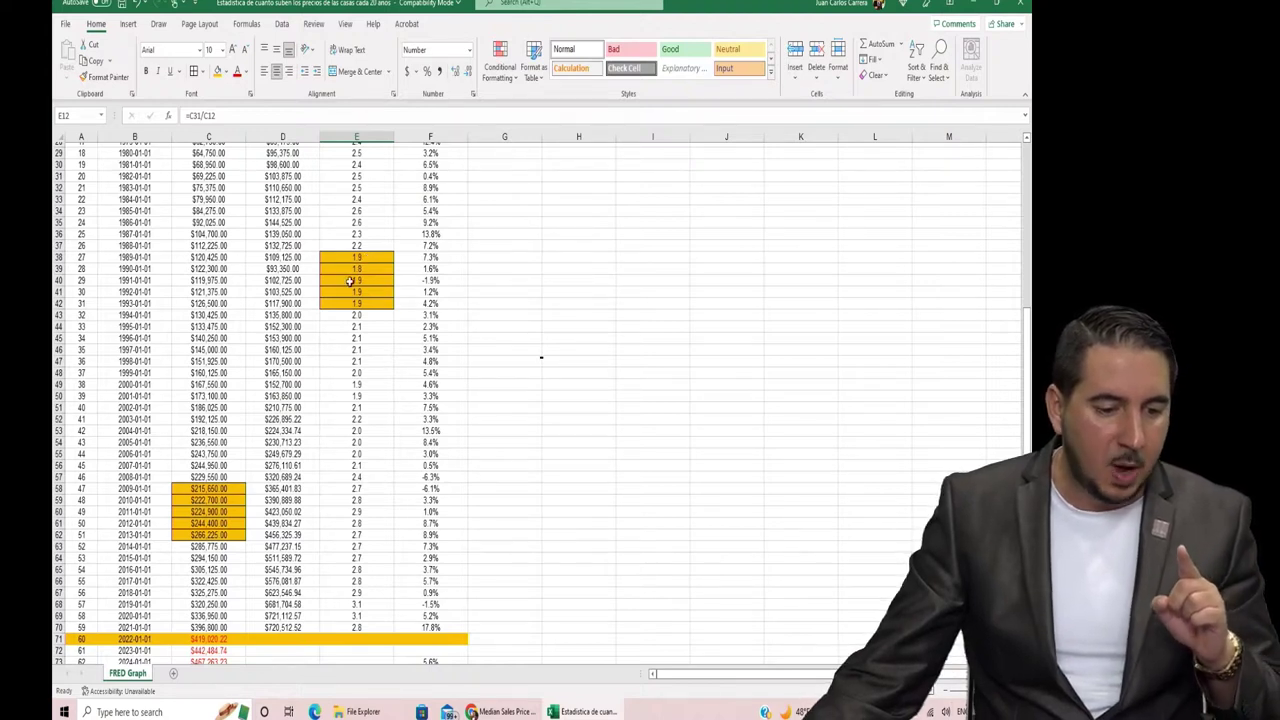
pyautogui.scroll(-1, 375, 295)
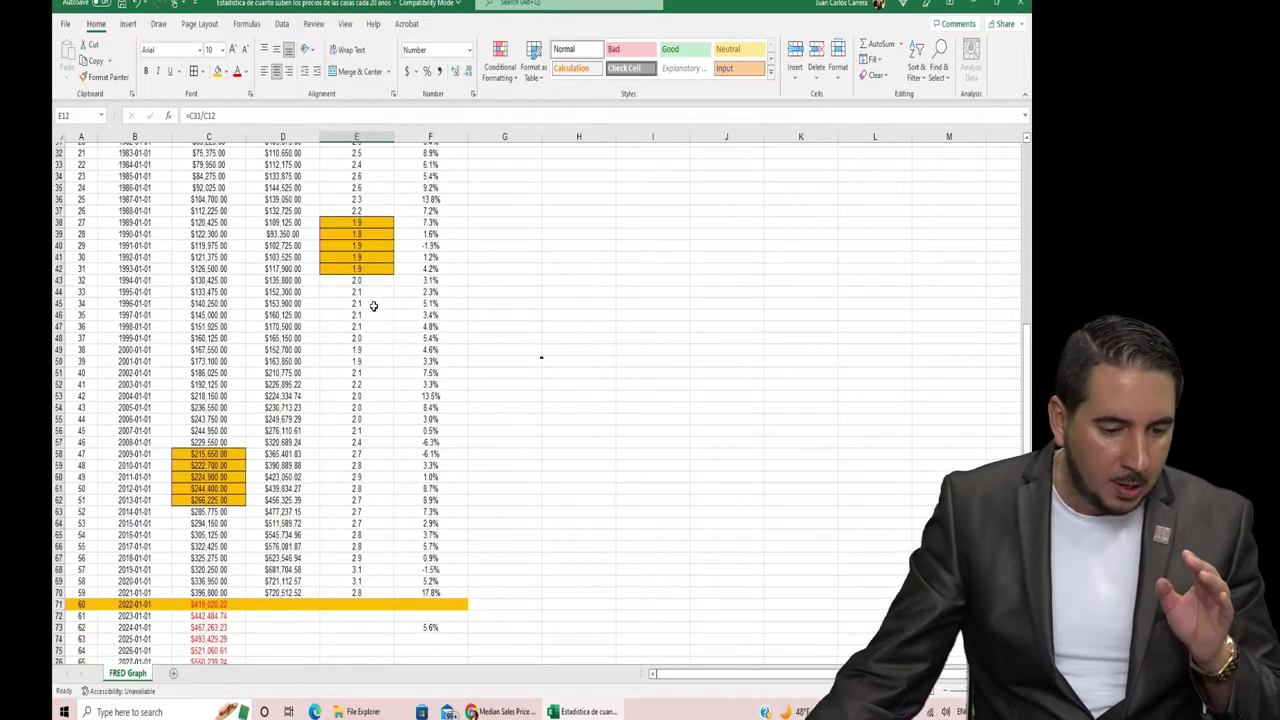
pyautogui.scroll(-1, 373, 314)
pyautogui.scroll(11, 372, 327)
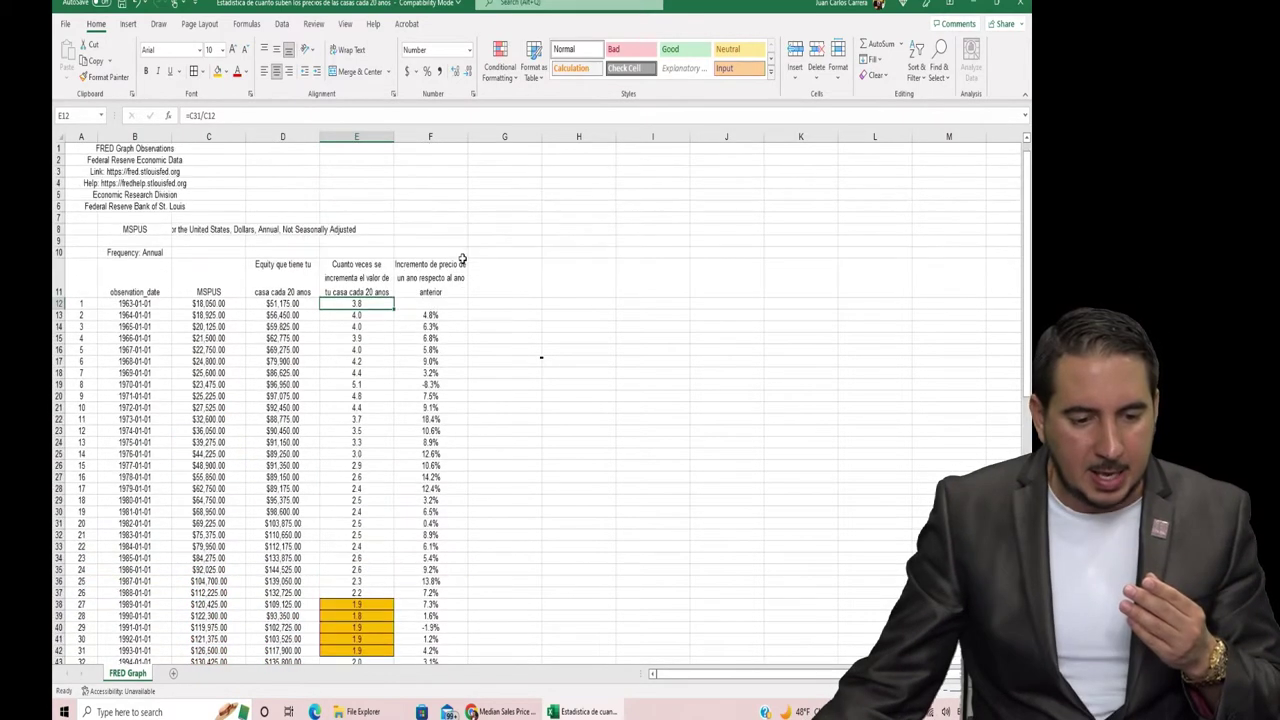
# Look through column F's year-over-year price increases, inspecting the formulas for 1970 in F19 and 2009 in F58.
pyautogui.click(440, 276)
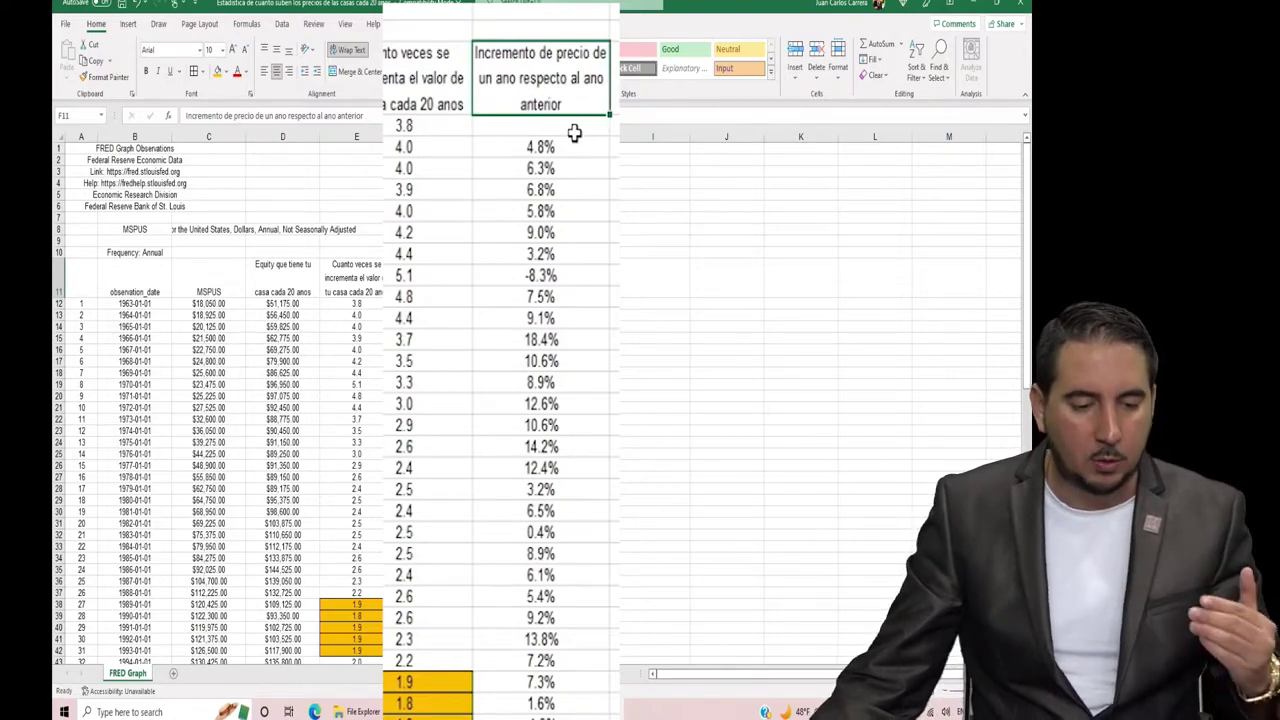
pyautogui.click(568, 278)
pyautogui.scroll(-1, 573, 283)
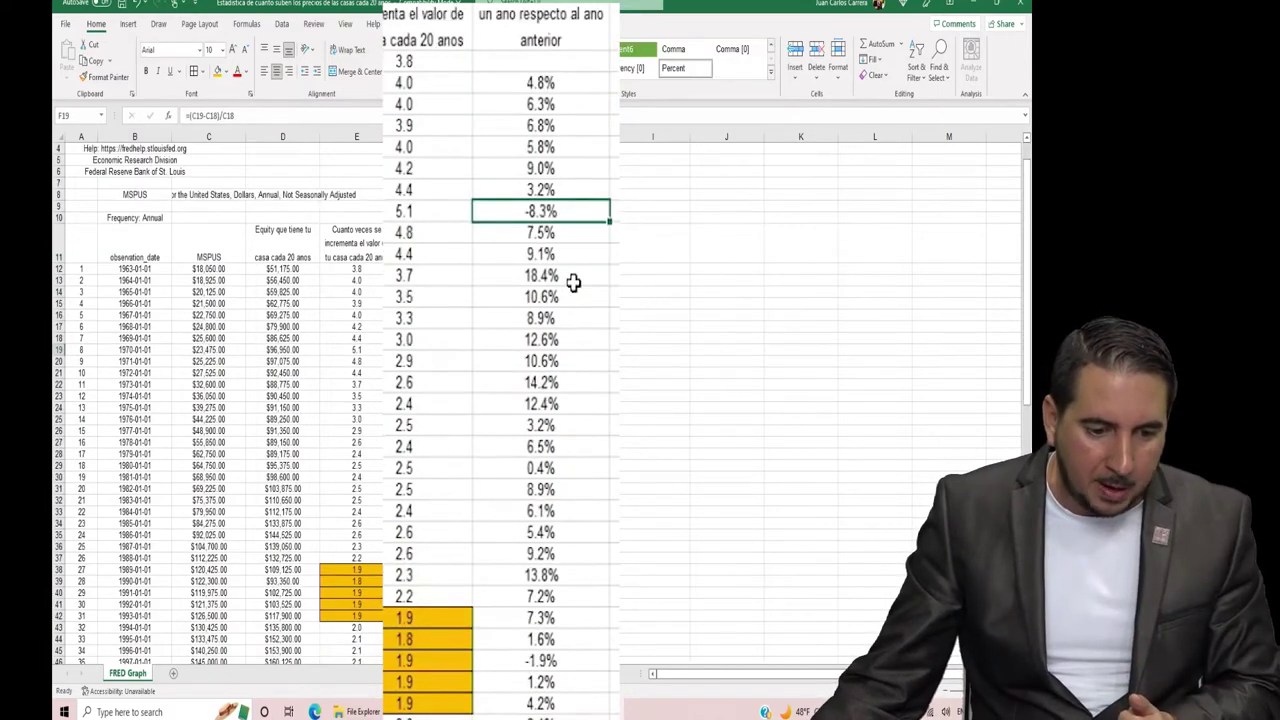
pyautogui.scroll(-2, 575, 280)
pyautogui.scroll(-1, 550, 550)
pyautogui.scroll(-1, 553, 550)
pyautogui.scroll(-3, 565, 521)
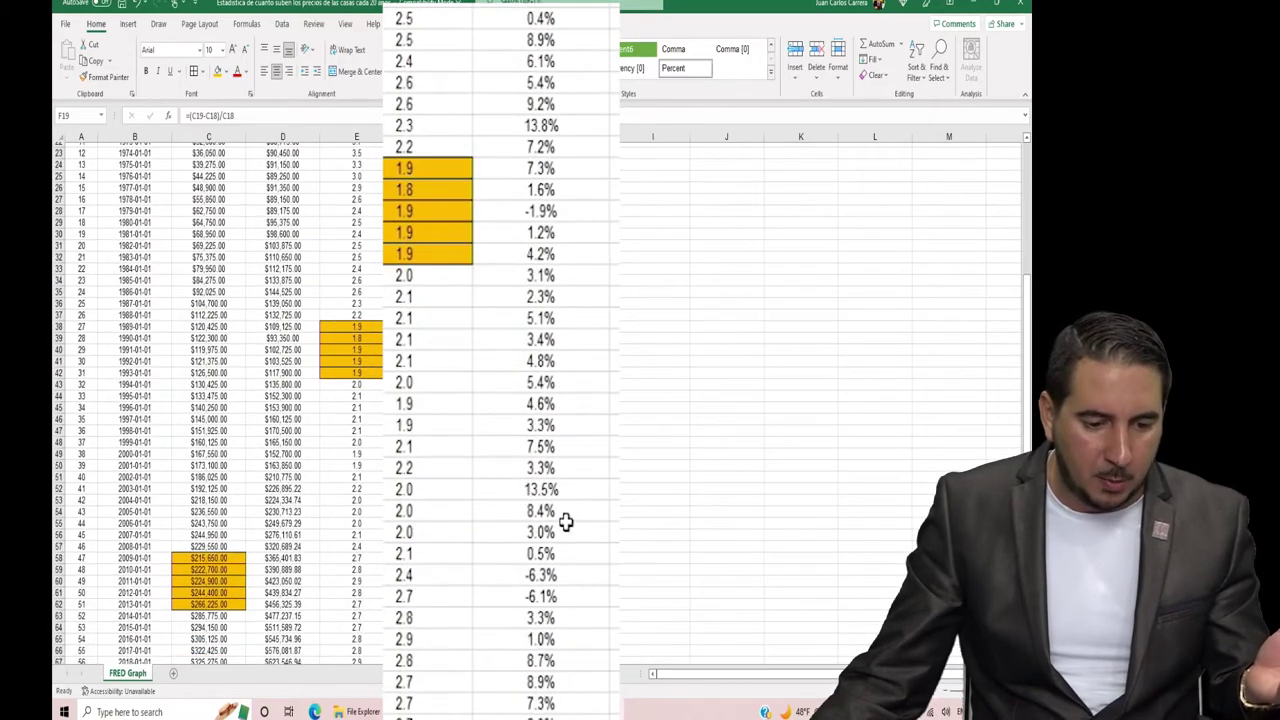
pyautogui.scroll(-2, 565, 521)
pyautogui.click(556, 470)
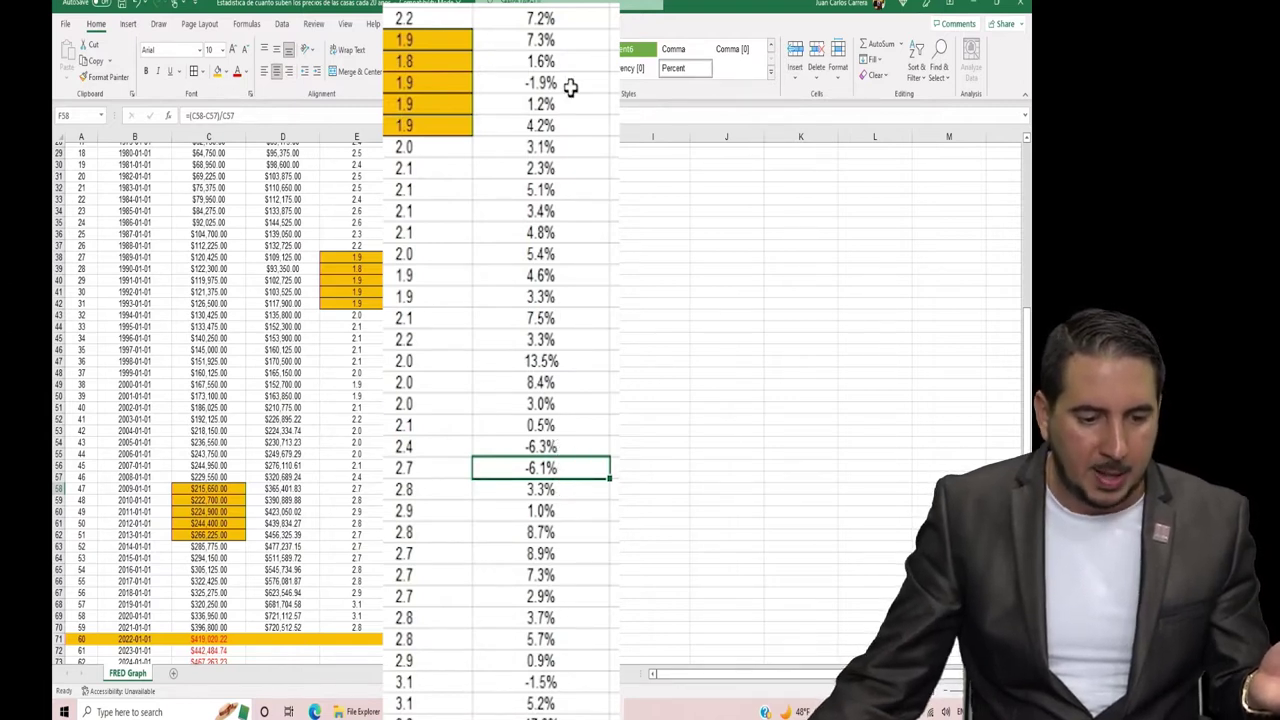
pyautogui.scroll(-2, 614, 90)
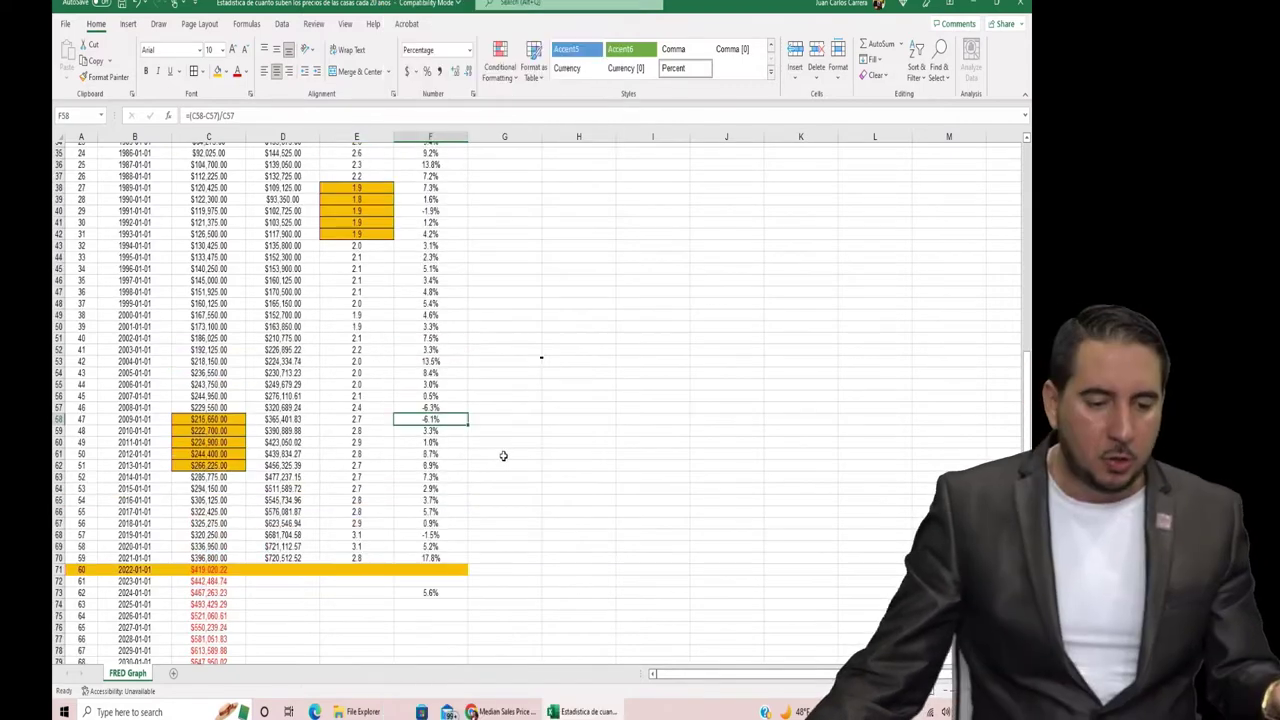
# Inspect the average annual increase formula in F73 and the range it covers, including the 2021 increase in F70.
pyautogui.scroll(-3, 497, 440)
pyautogui.click(428, 489)
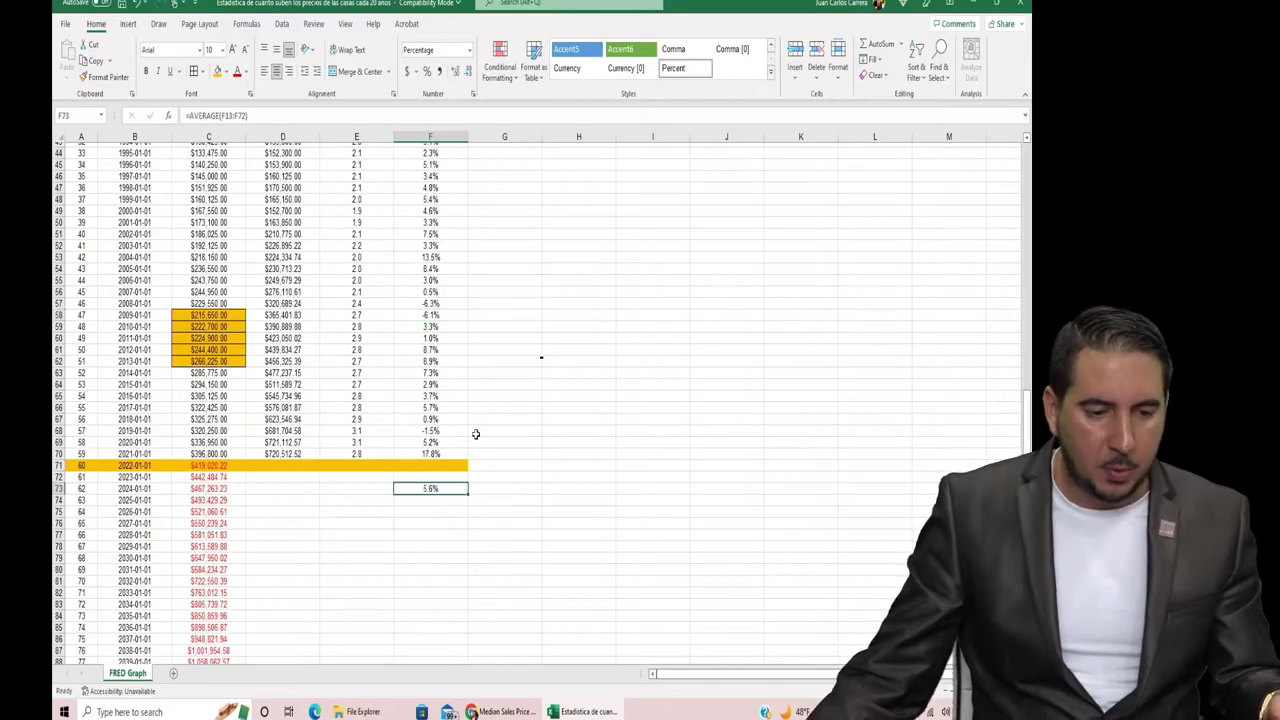
pyautogui.click(298, 116)
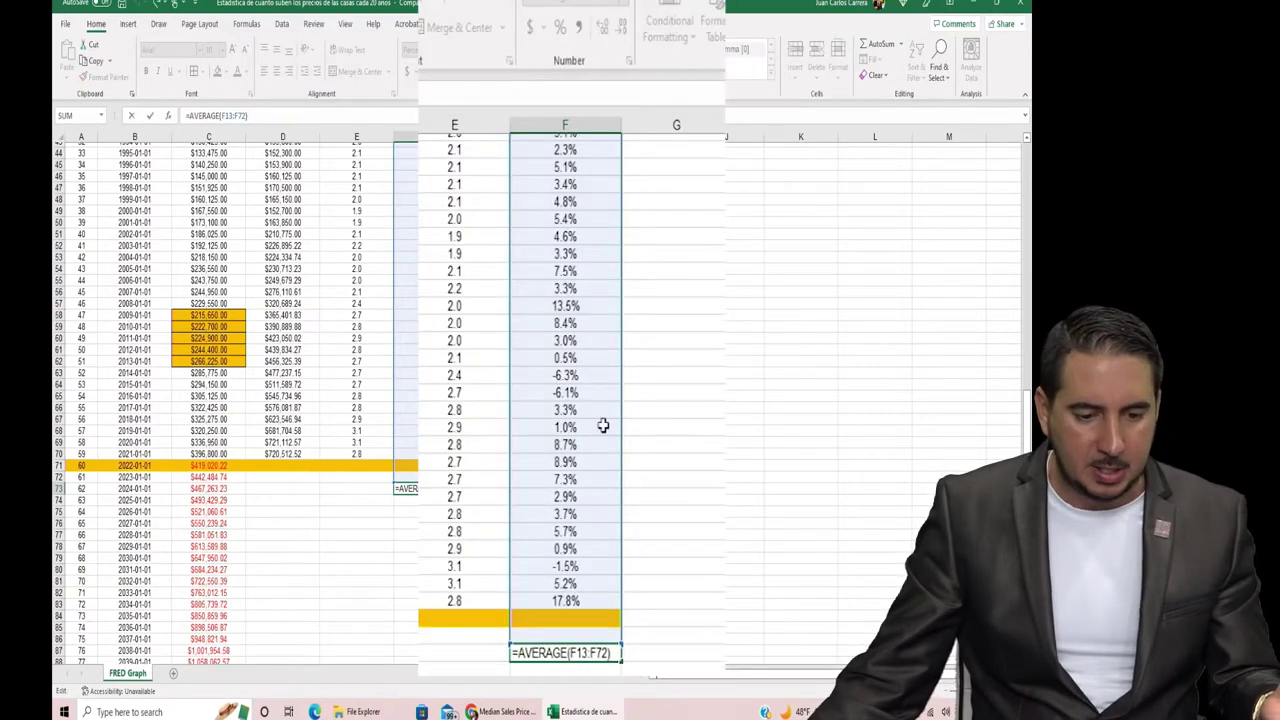
pyautogui.press('Escape')
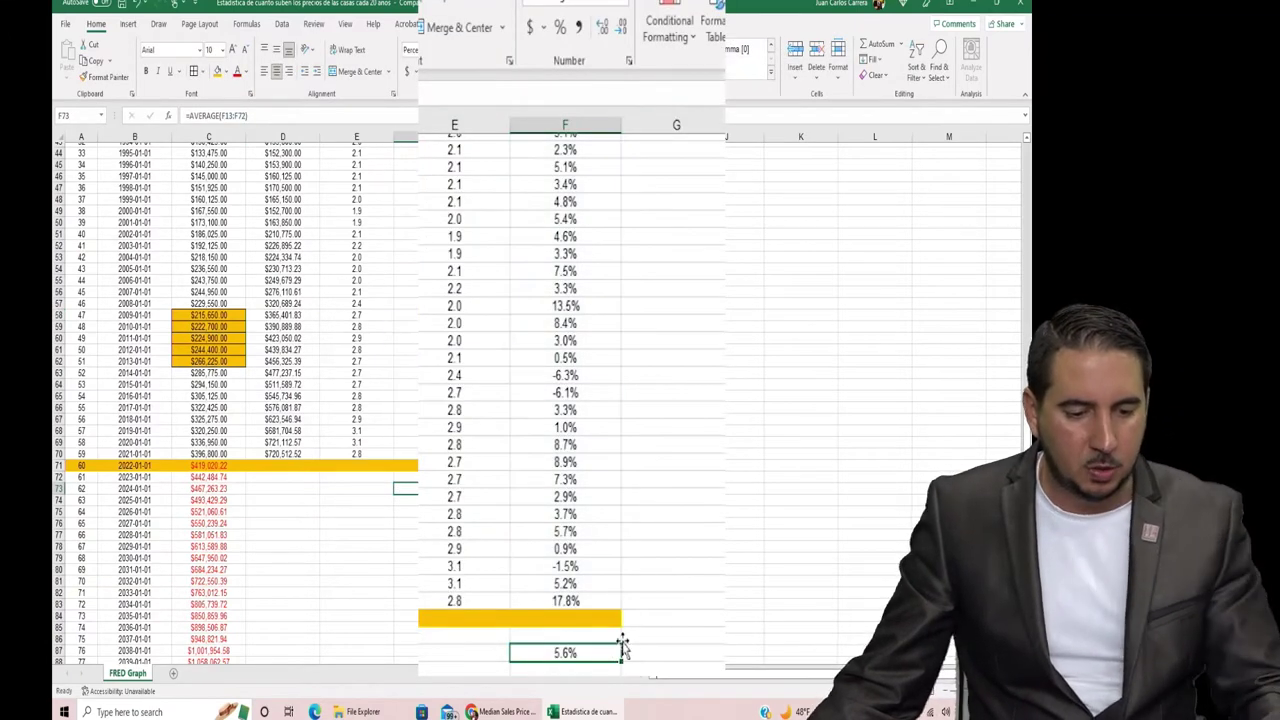
pyautogui.scroll(3, 658, 436)
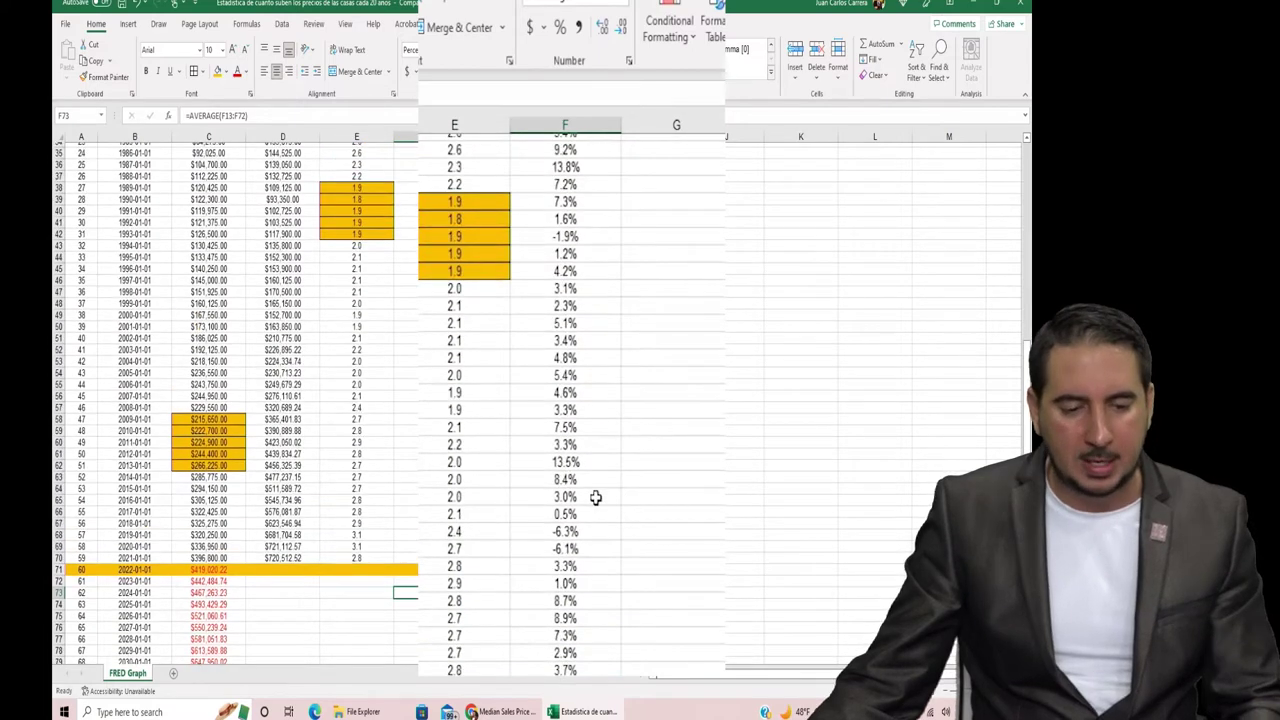
pyautogui.scroll(-3, 604, 508)
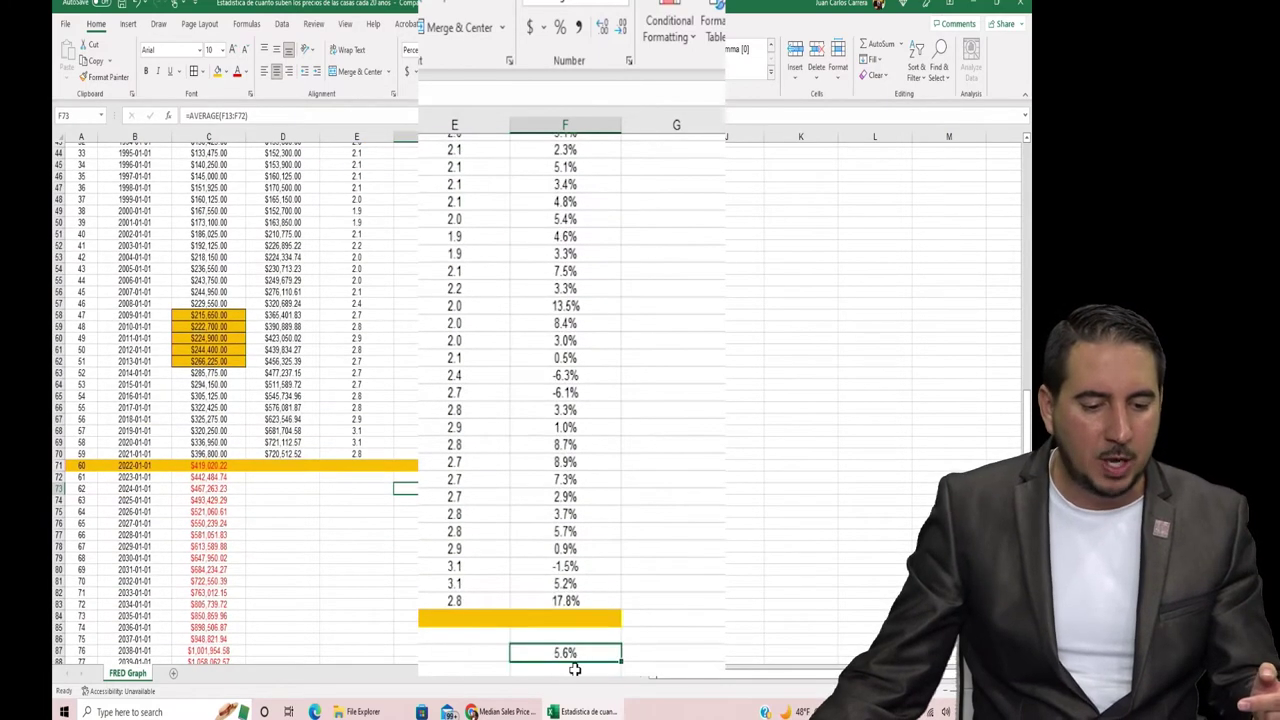
pyautogui.click(586, 601)
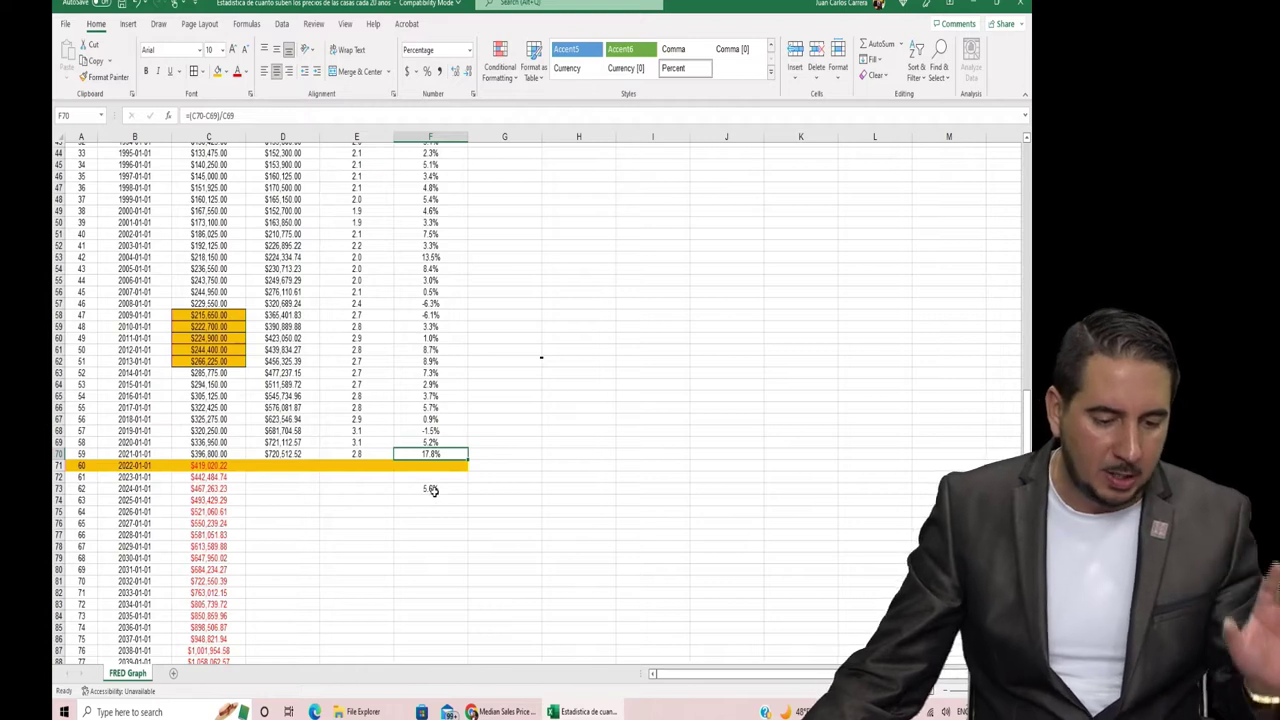
# Look through the projected prices up to 2042 and inspect the 2021 20-year equity formula in D70.
pyautogui.scroll(-3, 438, 494)
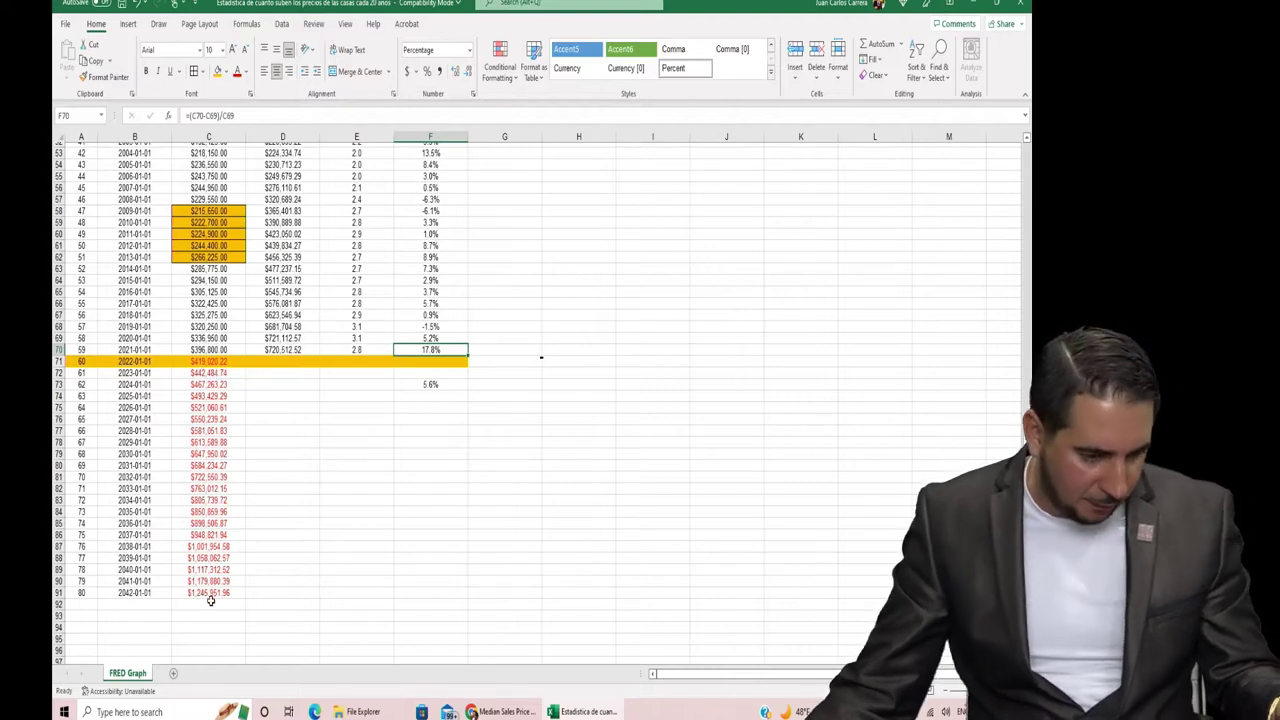
pyautogui.click(286, 351)
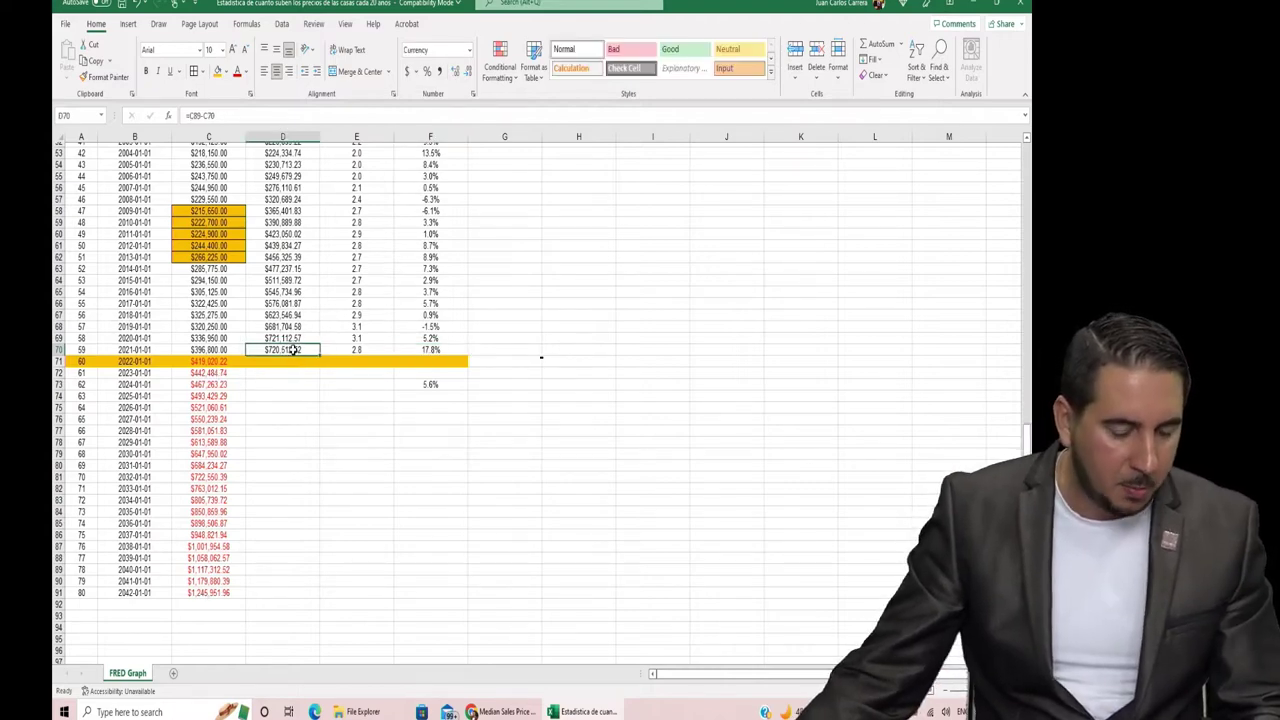
pyautogui.scroll(4, 300, 215)
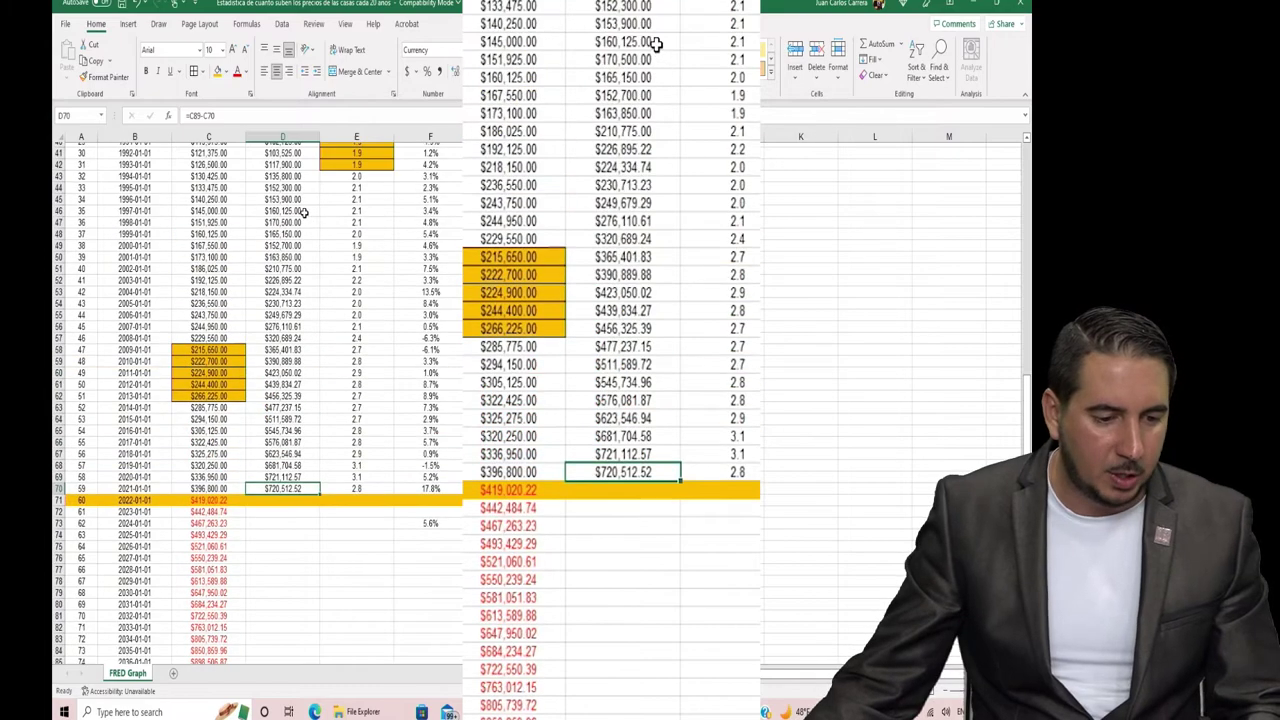
pyautogui.scroll(13, 304, 212)
pyautogui.scroll(-15, 311, 419)
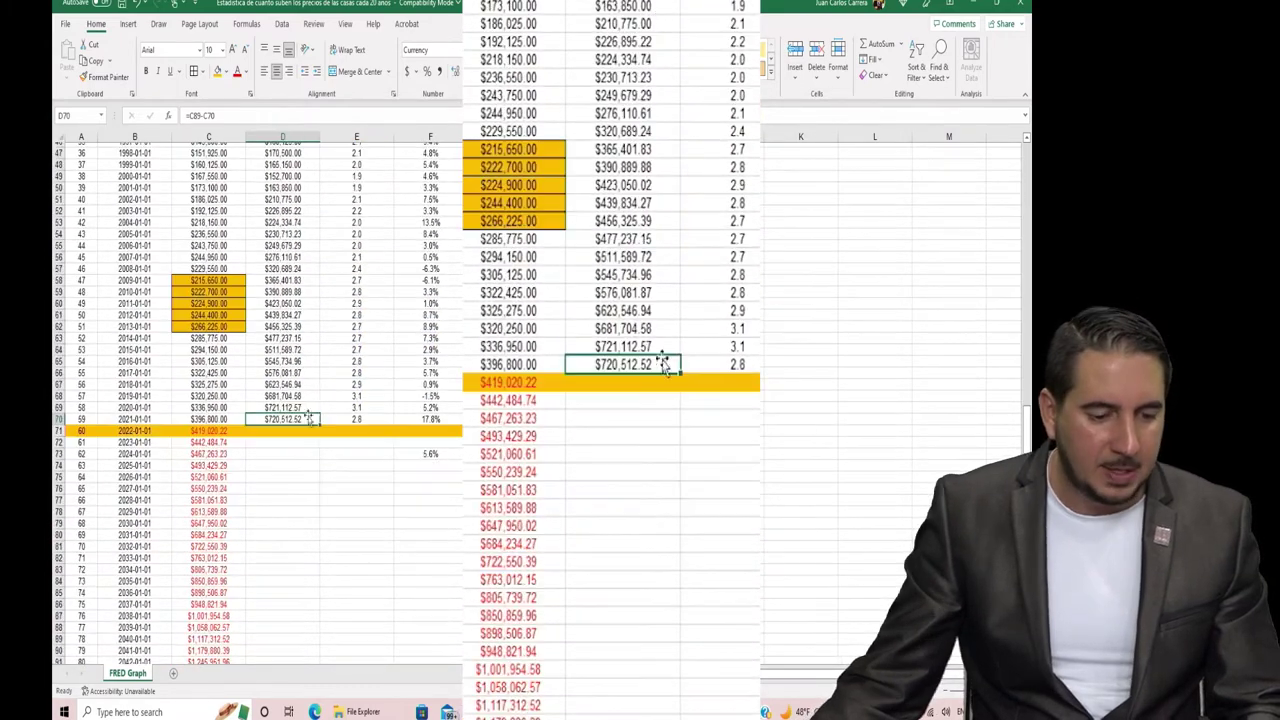
# Replace the average annual increase in F73 with 3% and inspect the recalculated 20-year equity for 2021 in D70.
pyautogui.scroll(-2, 311, 419)
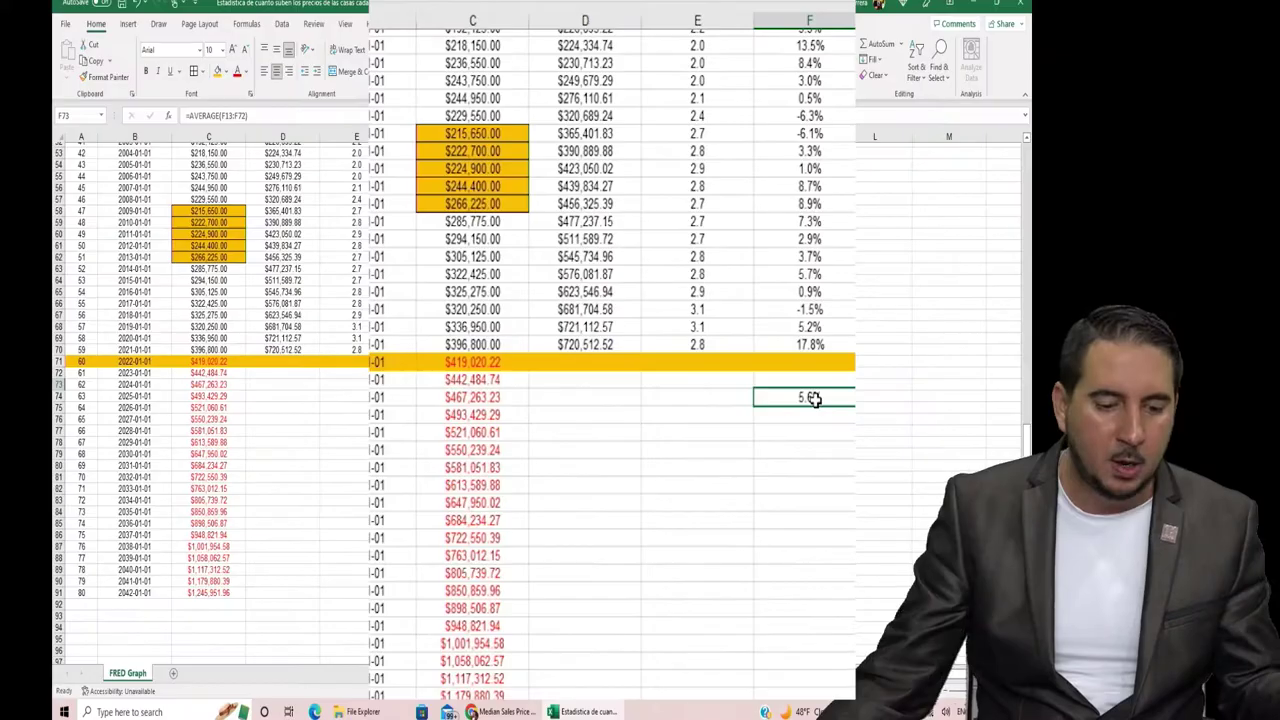
pyautogui.write('3%')
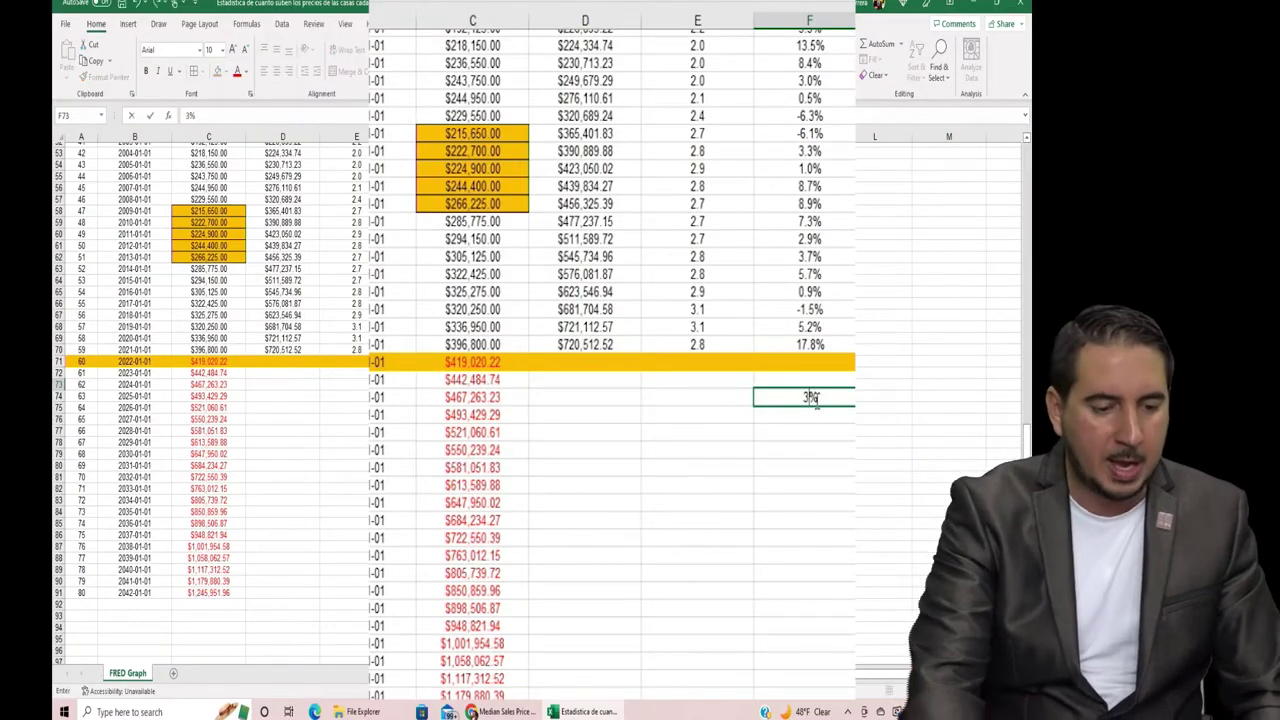
pyautogui.press('Return')
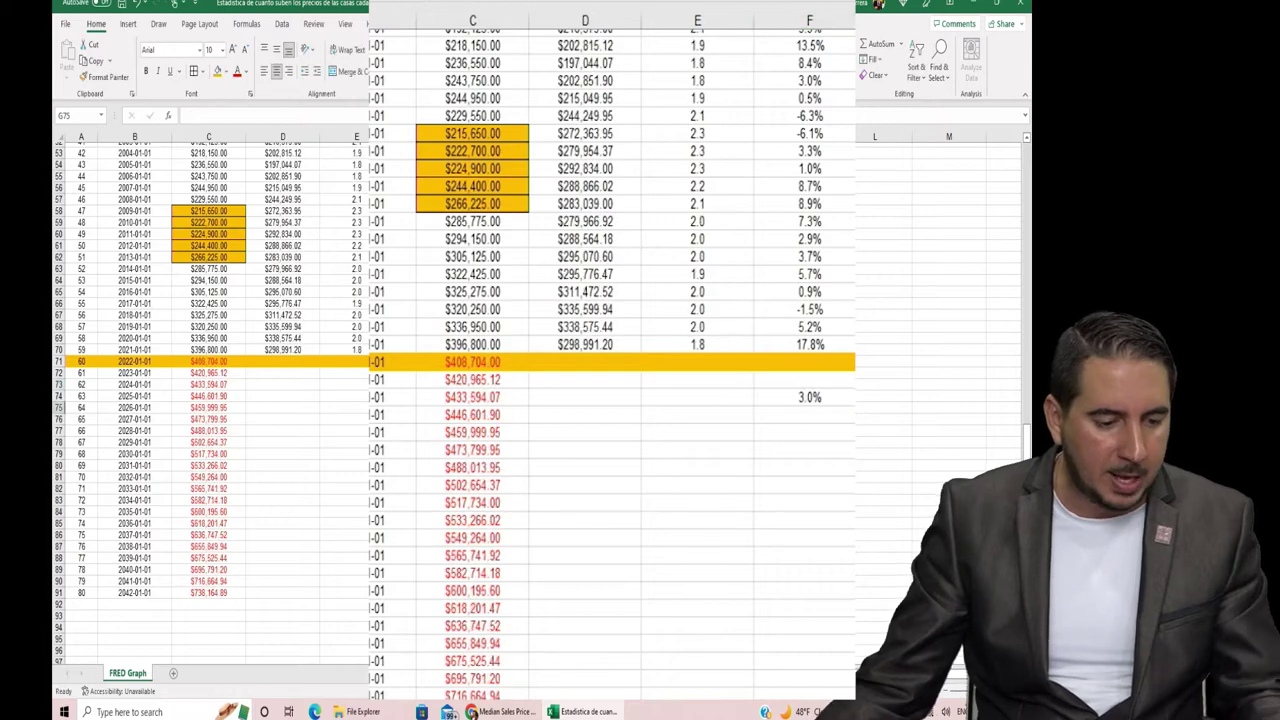
pyautogui.click(582, 346)
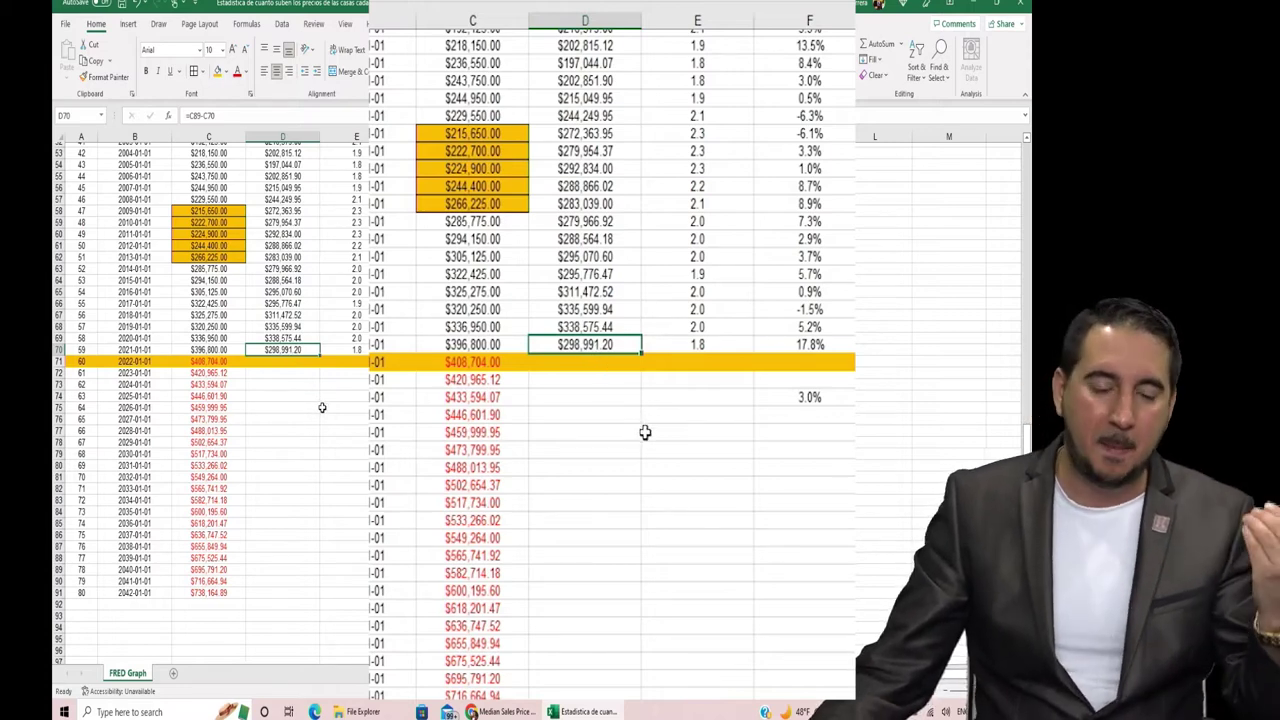
pyautogui.click(436, 352)
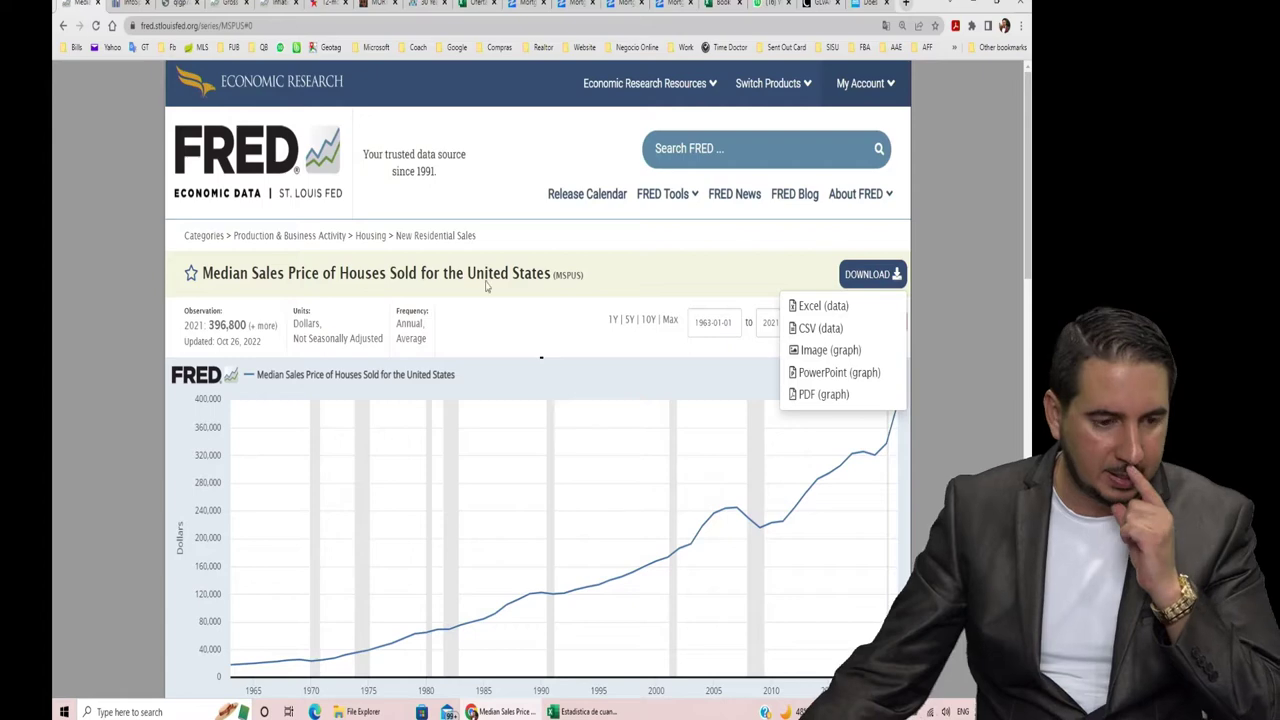
# Compare InfoSparks' Median Sales Price chart for the entire MLS with FRED's Median Sales Price of Houses Sold chart.
pyautogui.click(140, 5)
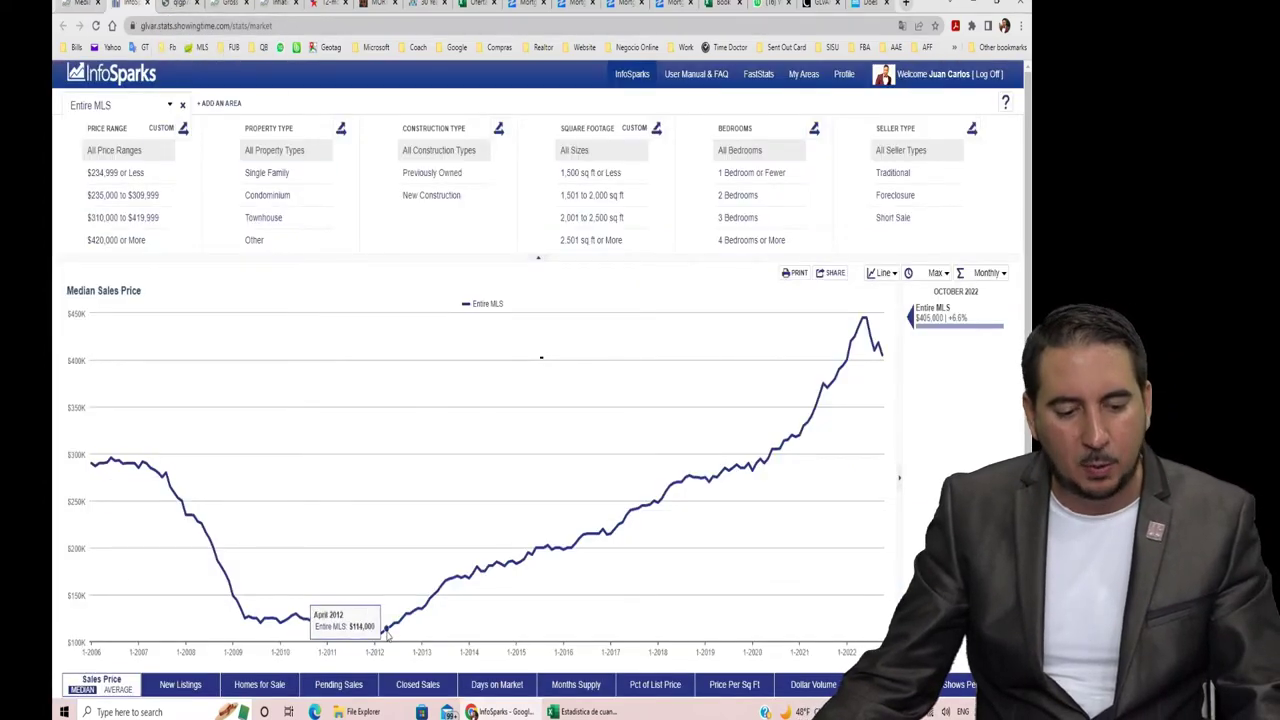
pyautogui.click(80, 5)
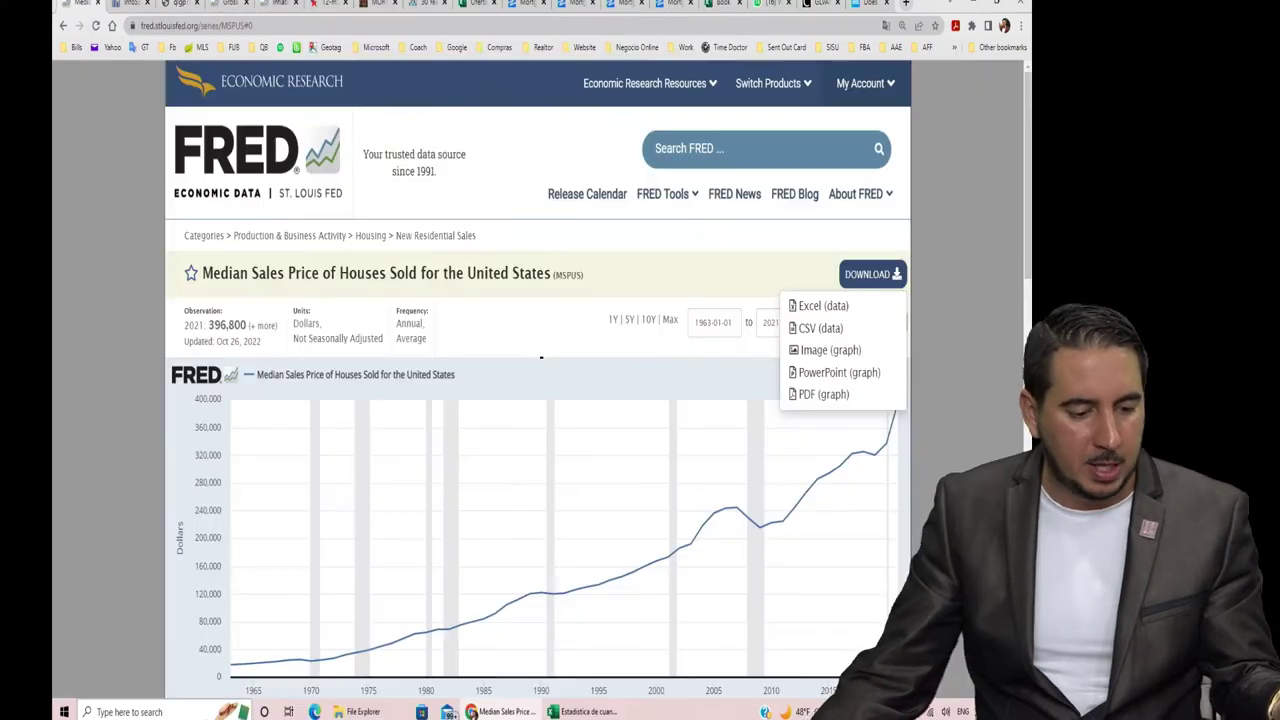
pyautogui.moveTo(230, 667)
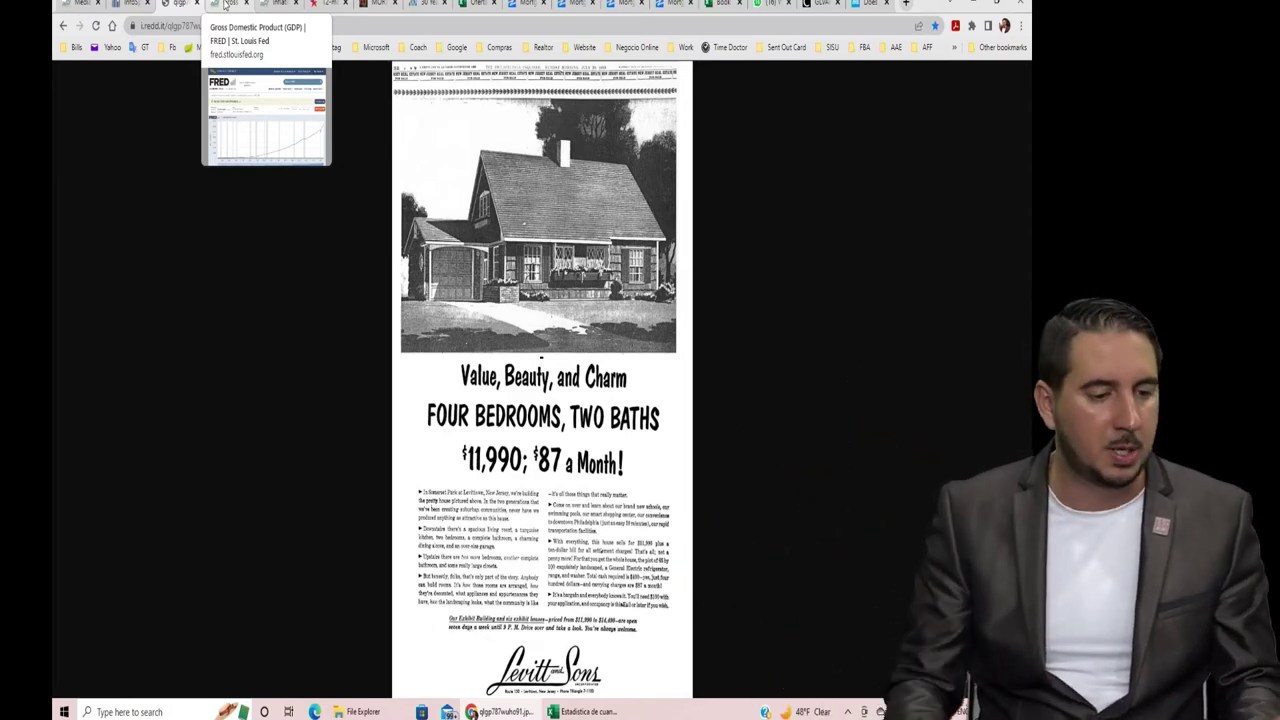
# View FRED's Gross Domestic Product and consumer price inflation charts, plus the BLS 12-month Consumer Price Index chart.
pyautogui.click(227, 5)
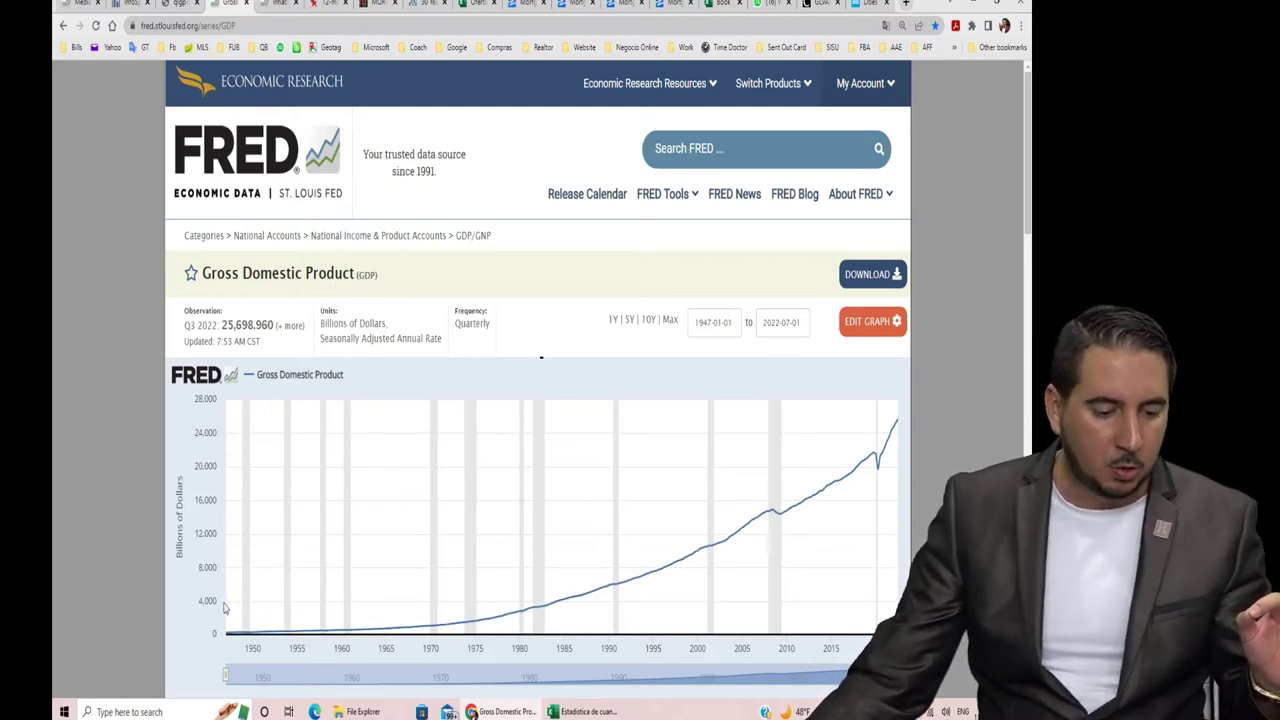
pyautogui.hotkey('ctrl', 'Tab')
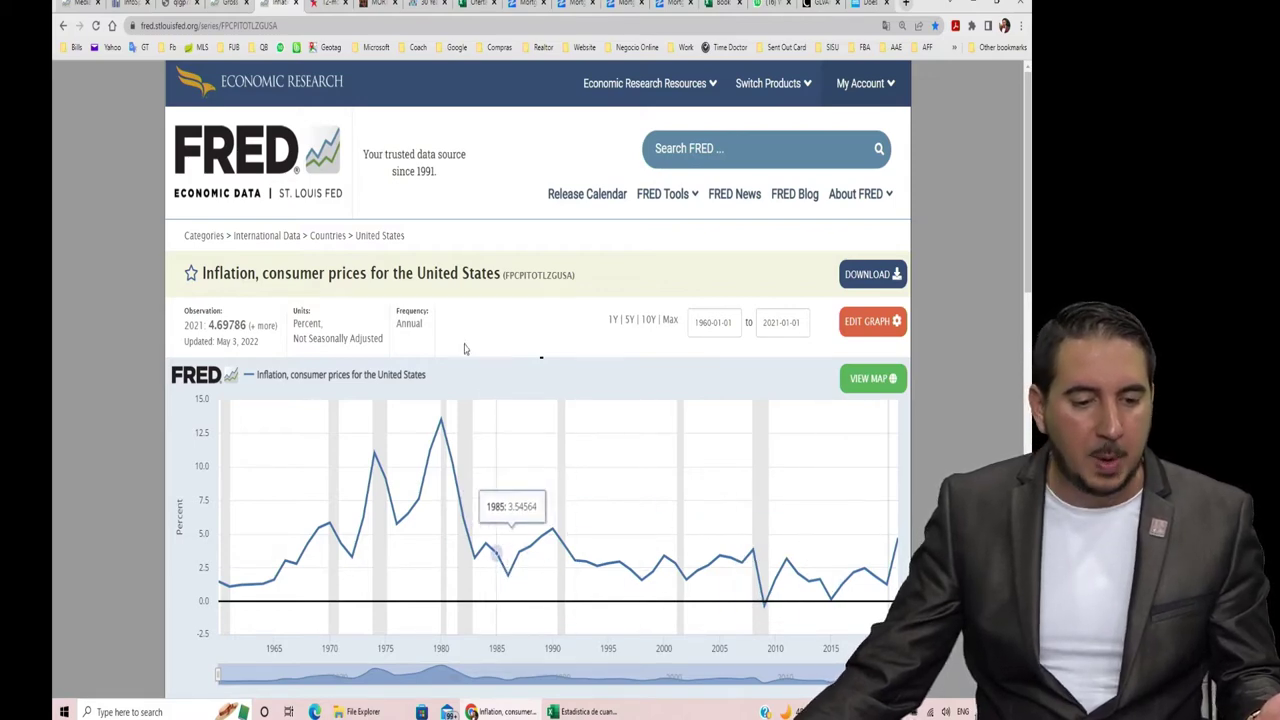
pyautogui.click(330, 5)
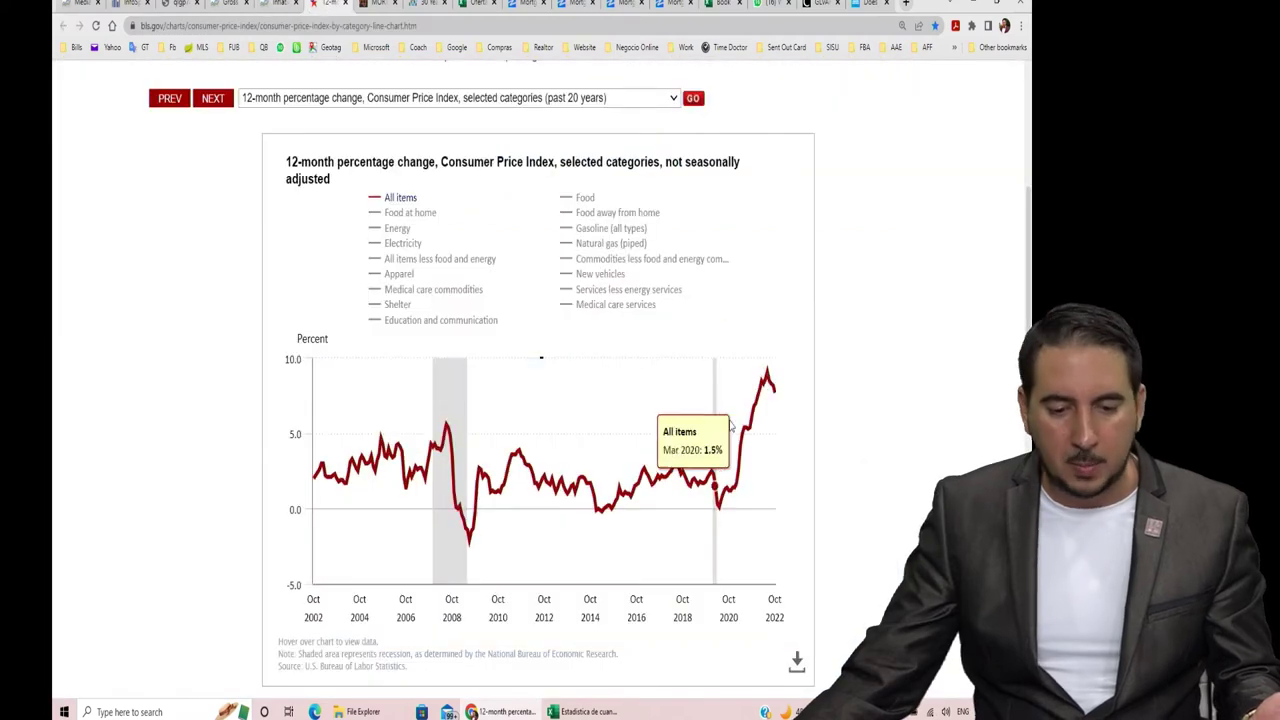
pyautogui.scroll(1, 765, 426)
pyautogui.scroll(-1, 763, 428)
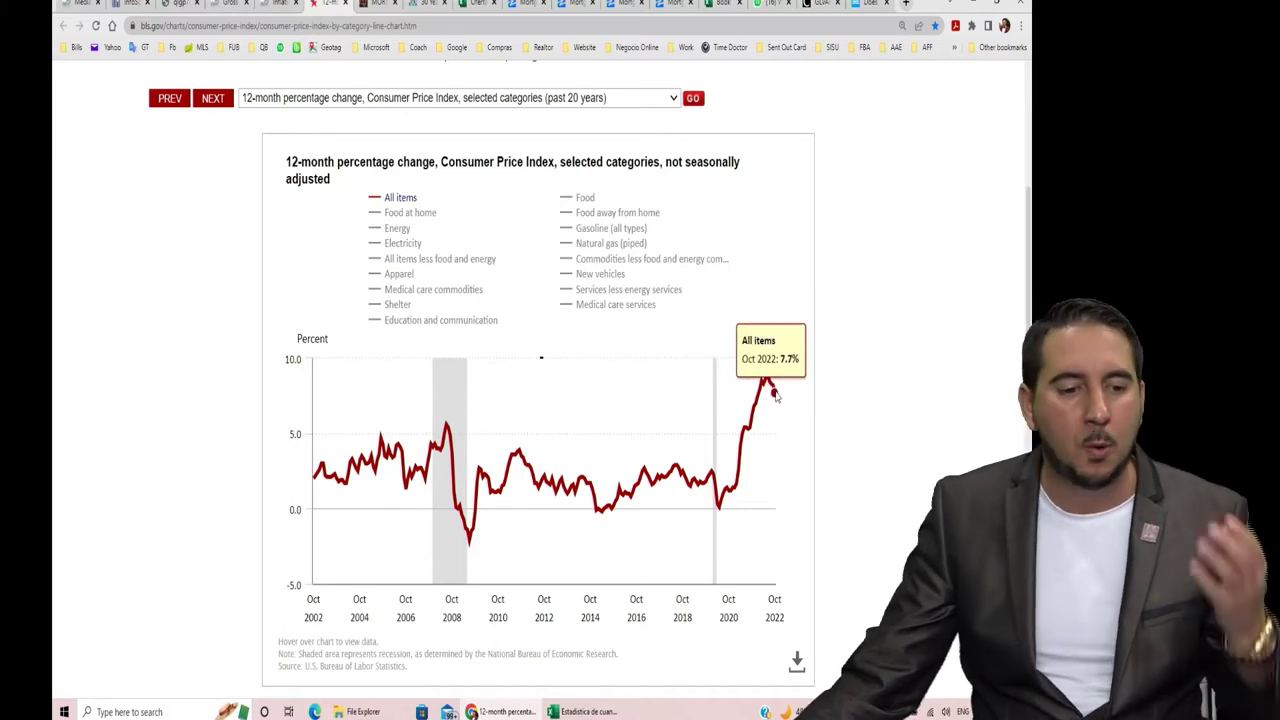
# Compare Macrotrends' 30-year fixed mortgage rate history around 1981 with FRED's consumer price inflation chart.
pyautogui.click(425, 6)
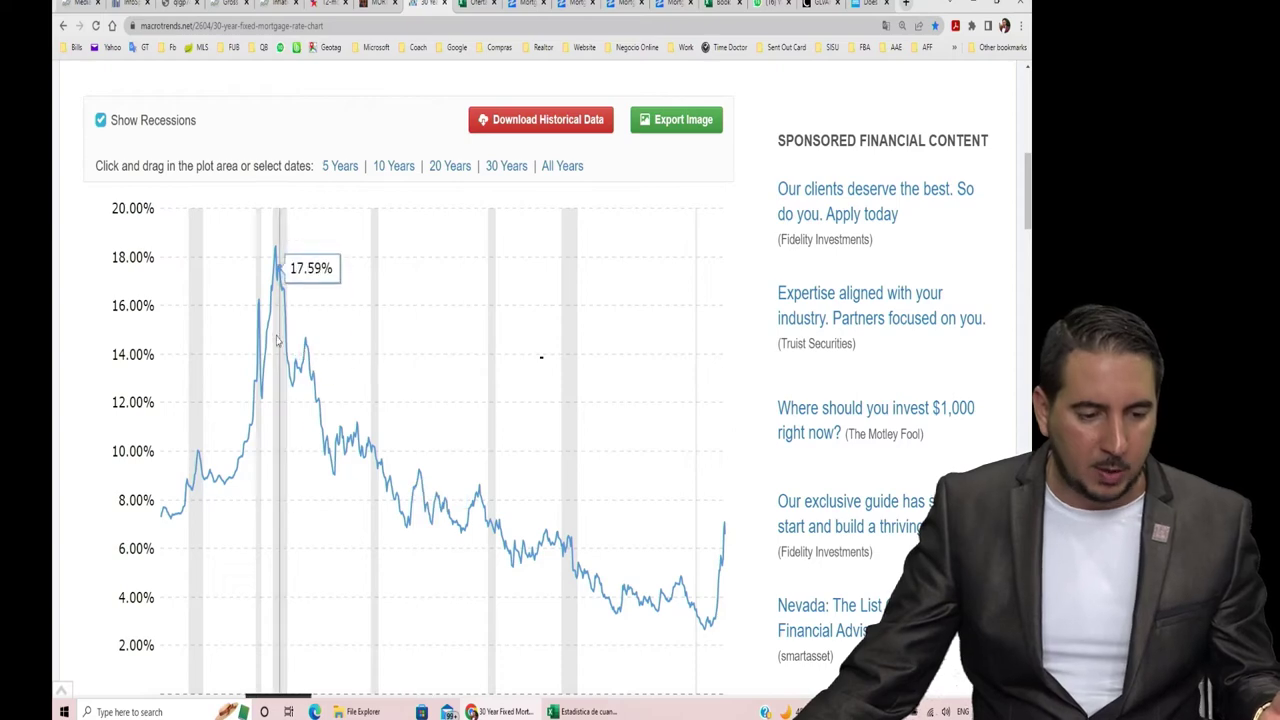
pyautogui.click(281, 7)
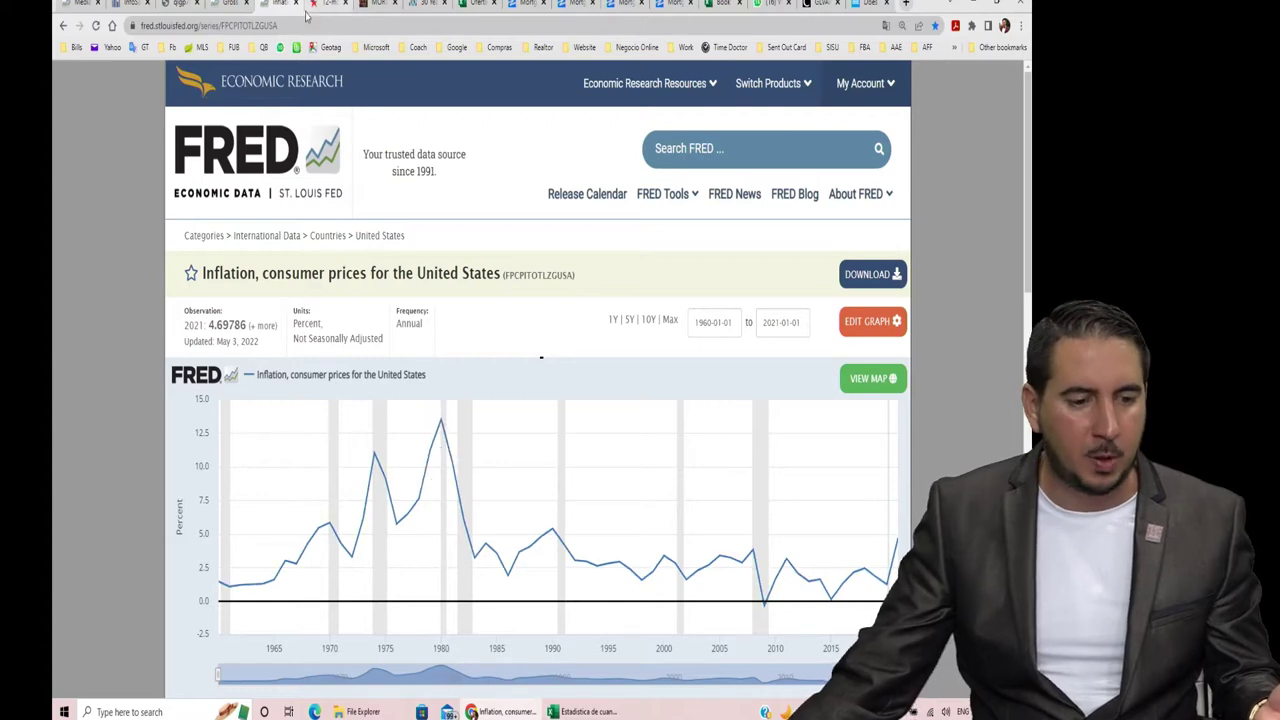
pyautogui.click(378, 5)
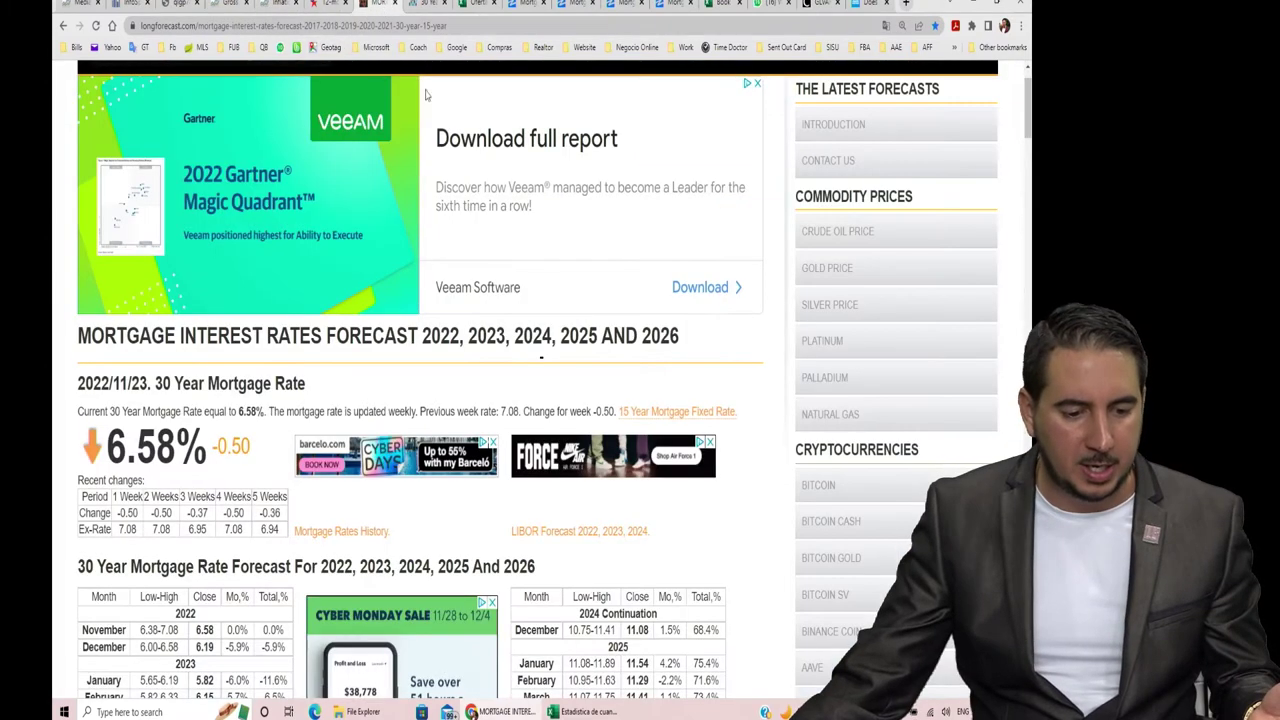
pyautogui.click(425, 5)
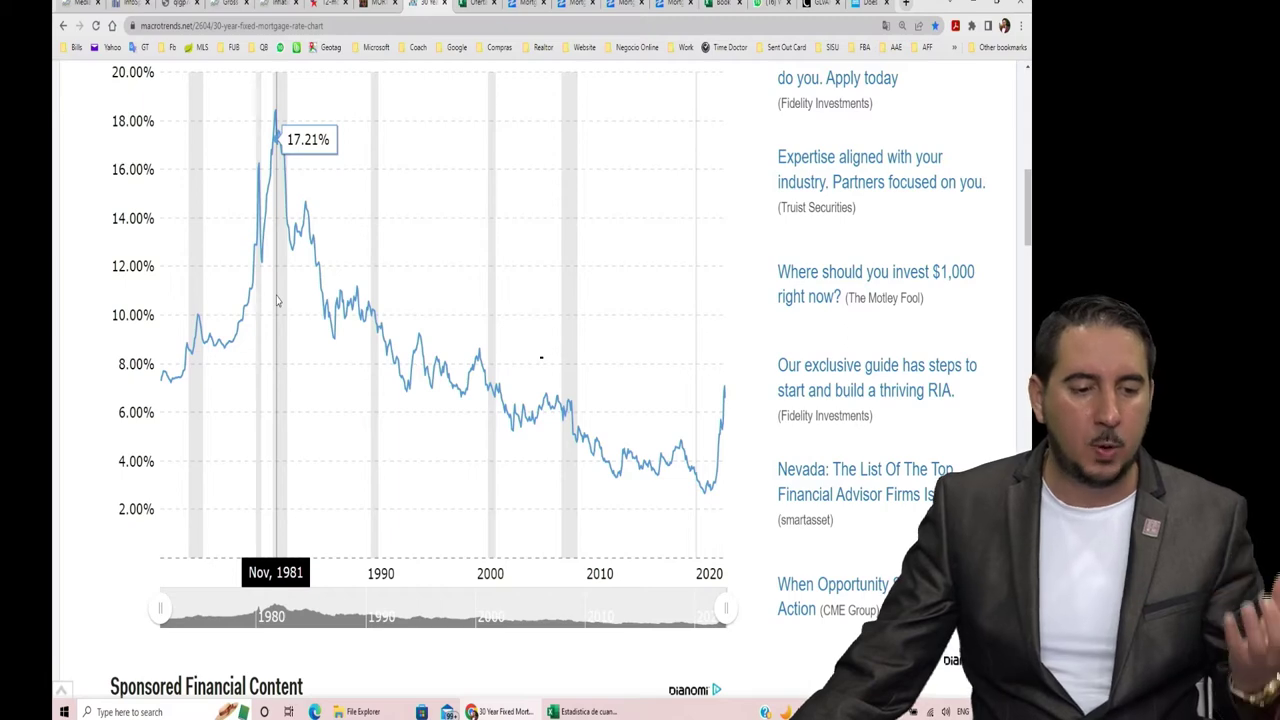
# Look through the monthly 30 Year Mortgage Rate Forecast tables for 2022 to 2026 on the Longforecast page.
pyautogui.click(378, 5)
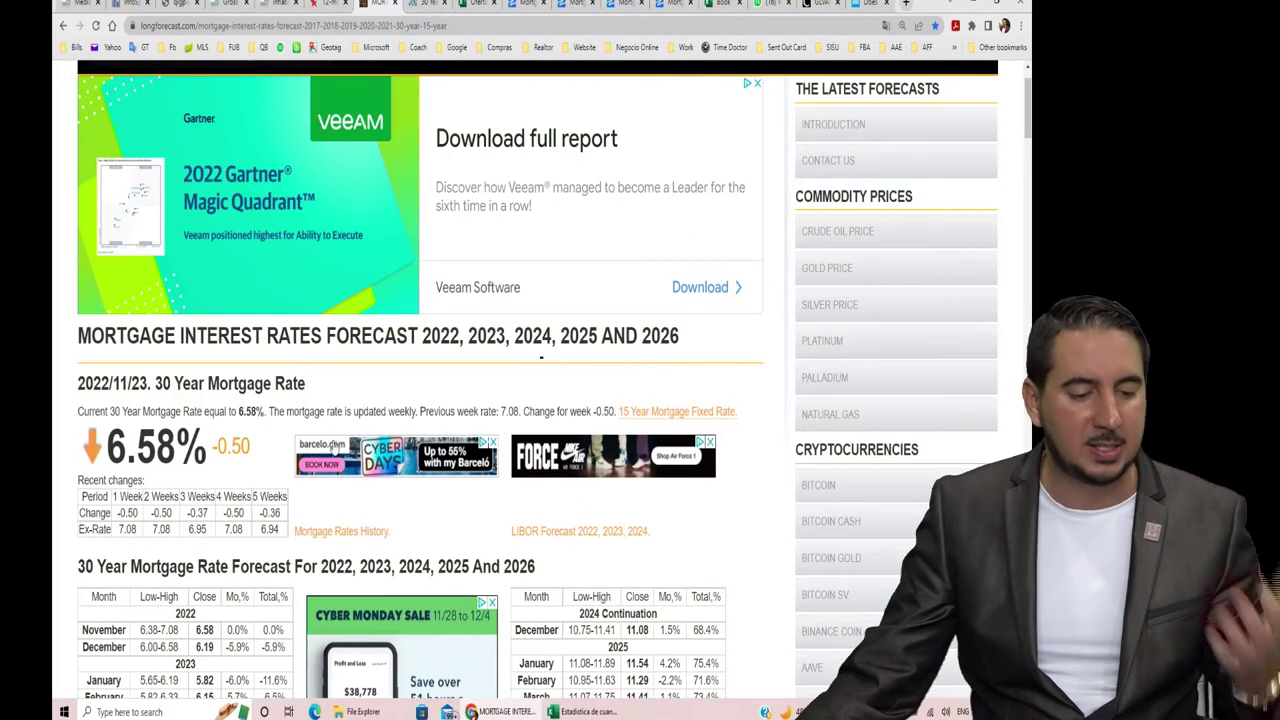
pyautogui.scroll(-3, 336, 432)
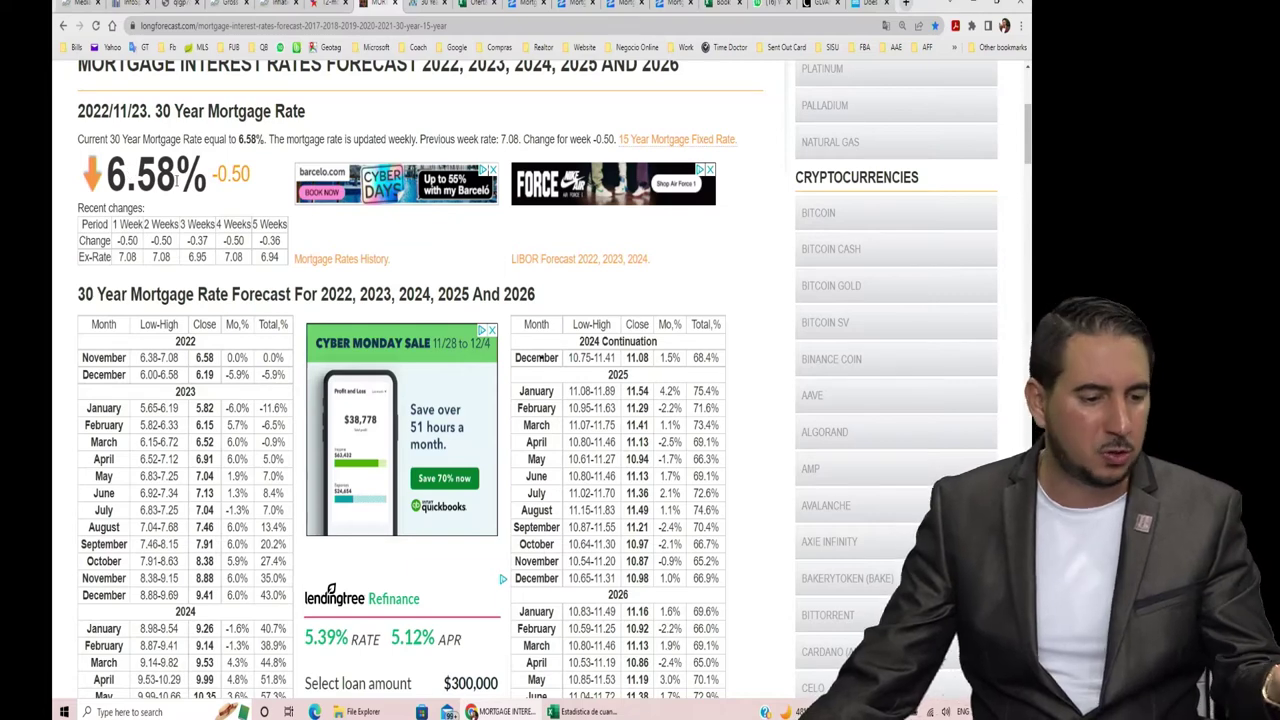
pyautogui.scroll(-3, 177, 182)
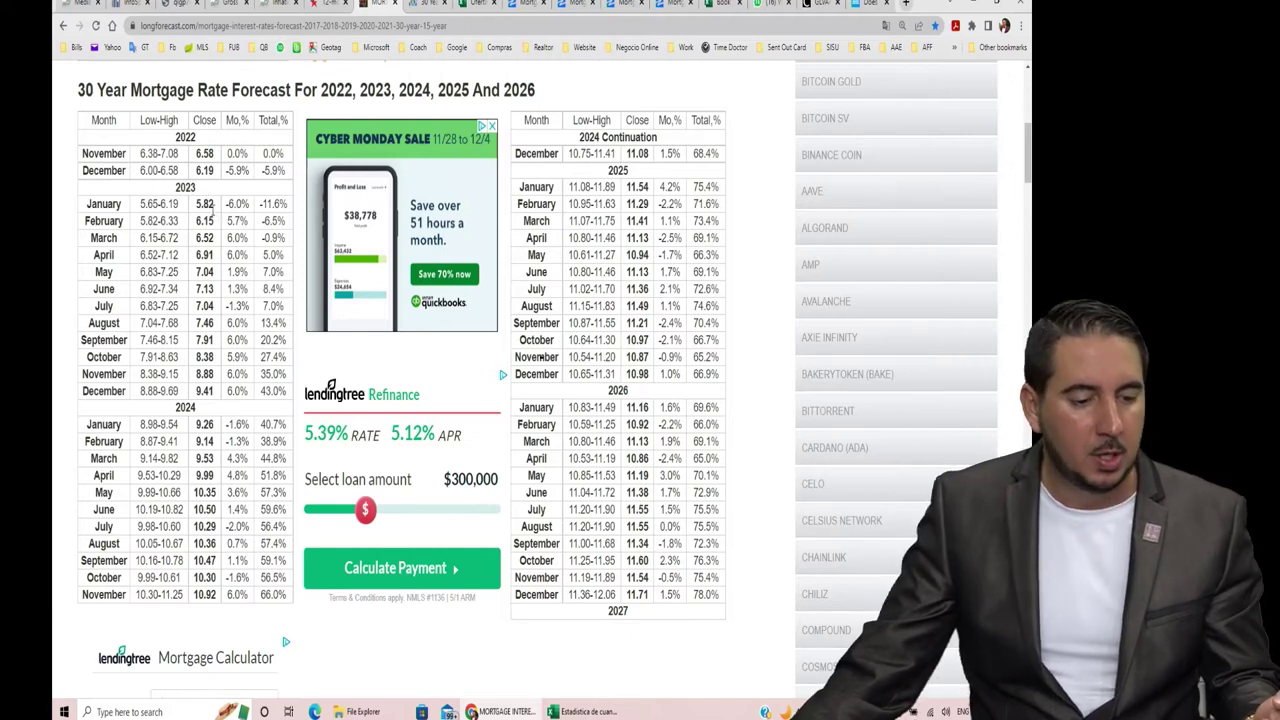
pyautogui.scroll(-1, 212, 210)
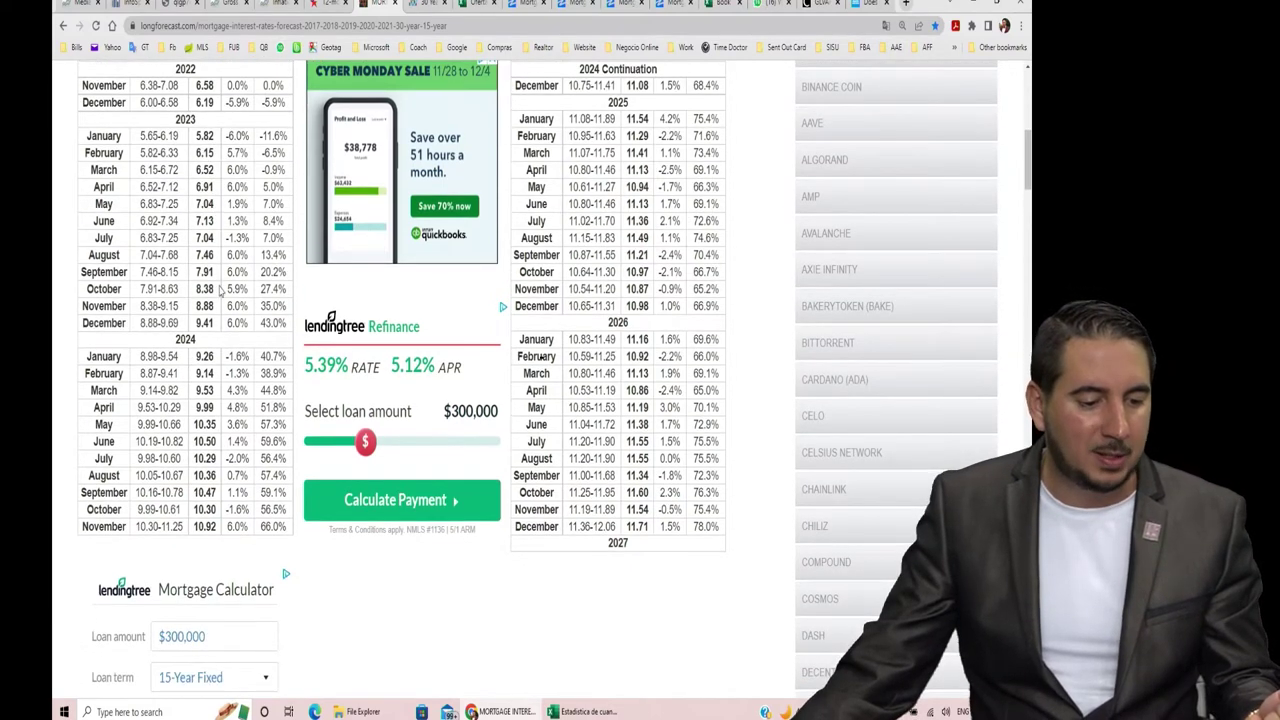
# Compare the 2023 forecast rates with the 2025 and 2026 rows in the 30 Year Mortgage Rate Forecast tables.
pyautogui.scroll(3, 543, 468)
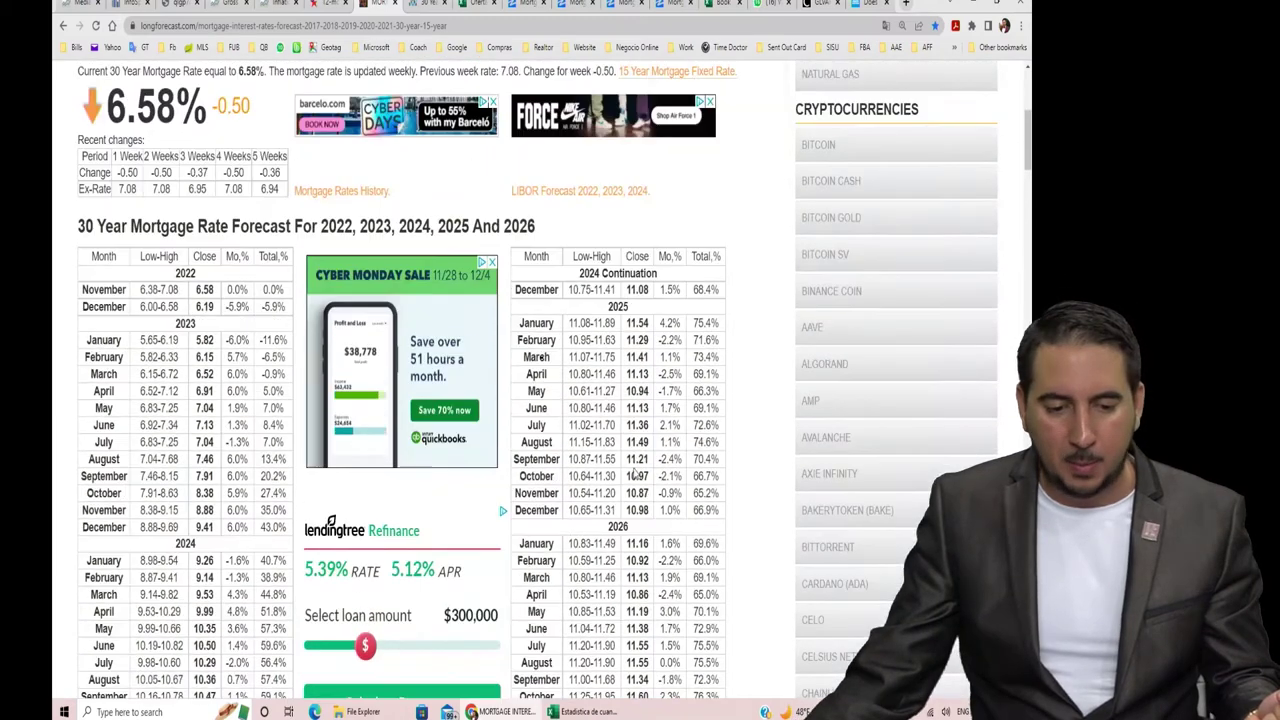
pyautogui.scroll(-2, 657, 480)
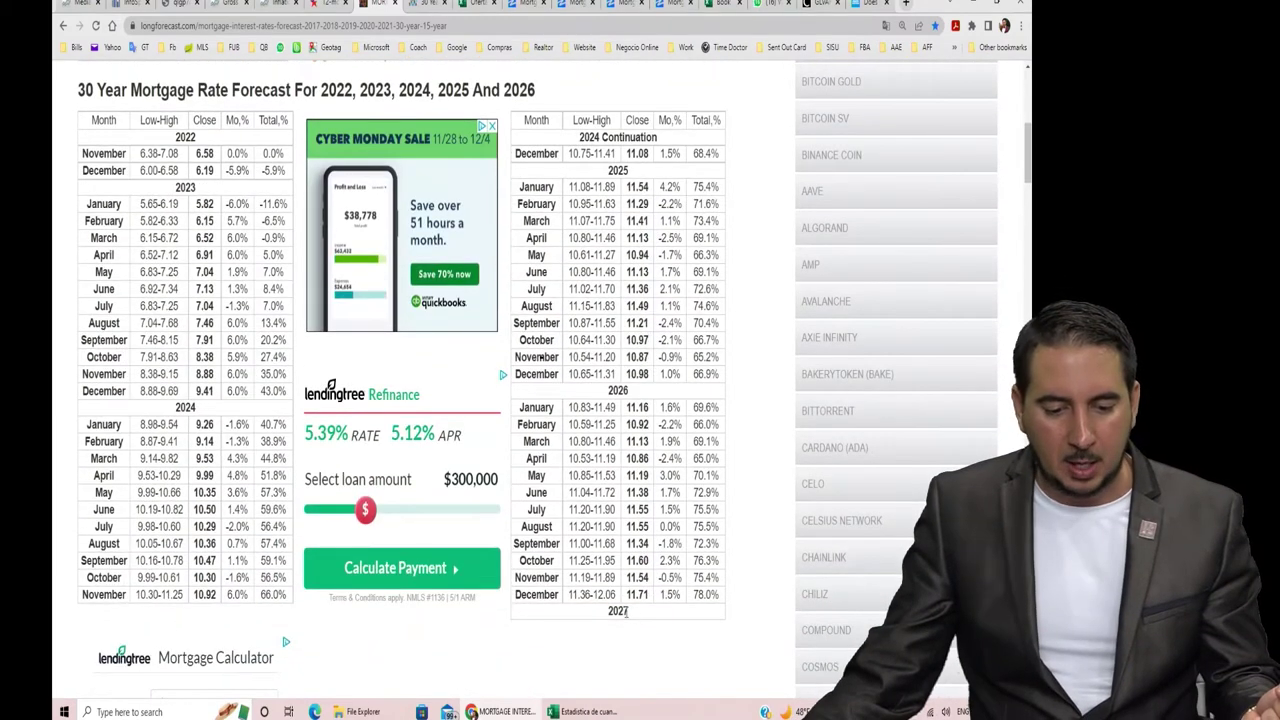
pyautogui.scroll(2, 645, 605)
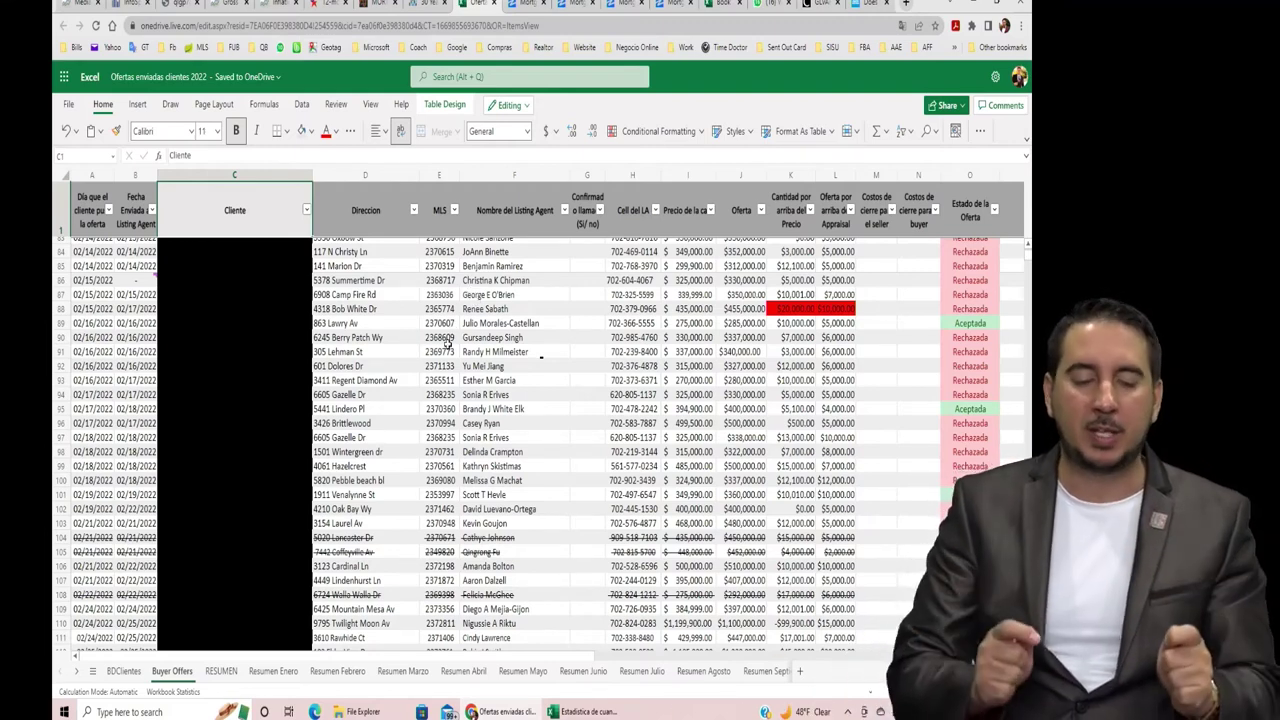
# View the January 2022 offers in the Buyer Offers sheet alongside Macrotrends' 30-year fixed mortgage rate chart.
pyautogui.scroll(15, 447, 341)
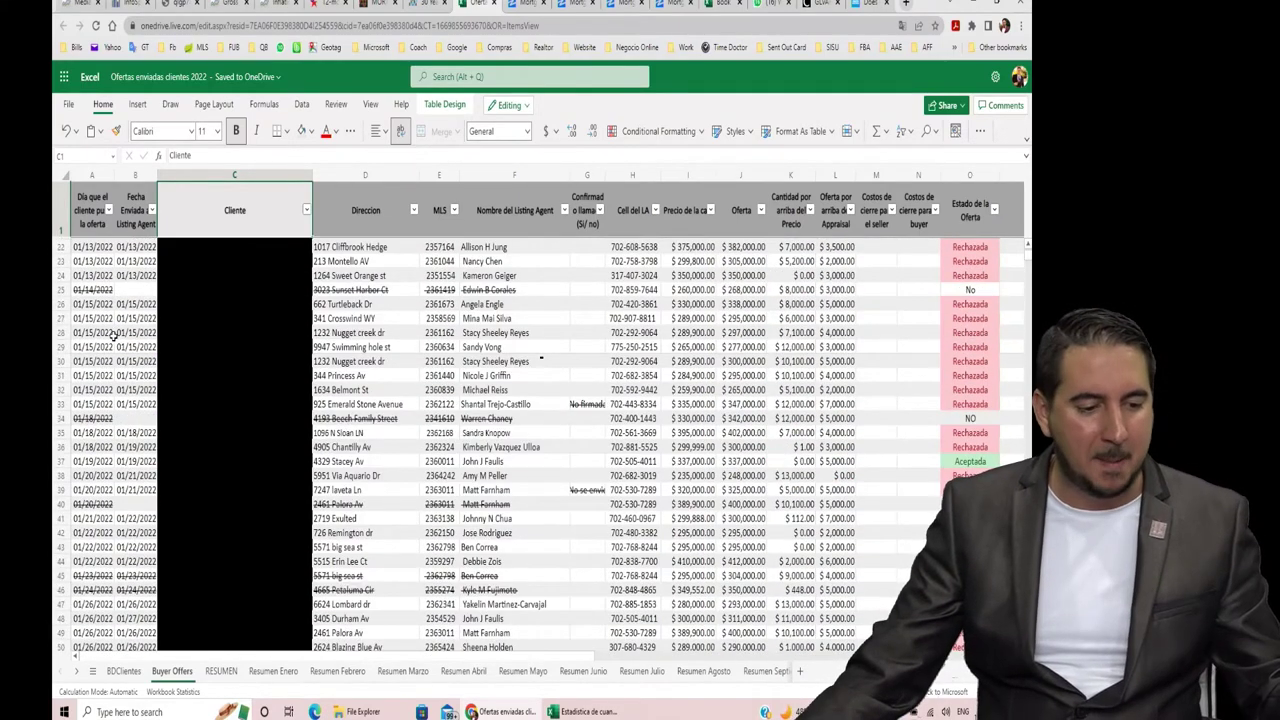
pyautogui.scroll(1, 115, 337)
pyautogui.click(95, 260)
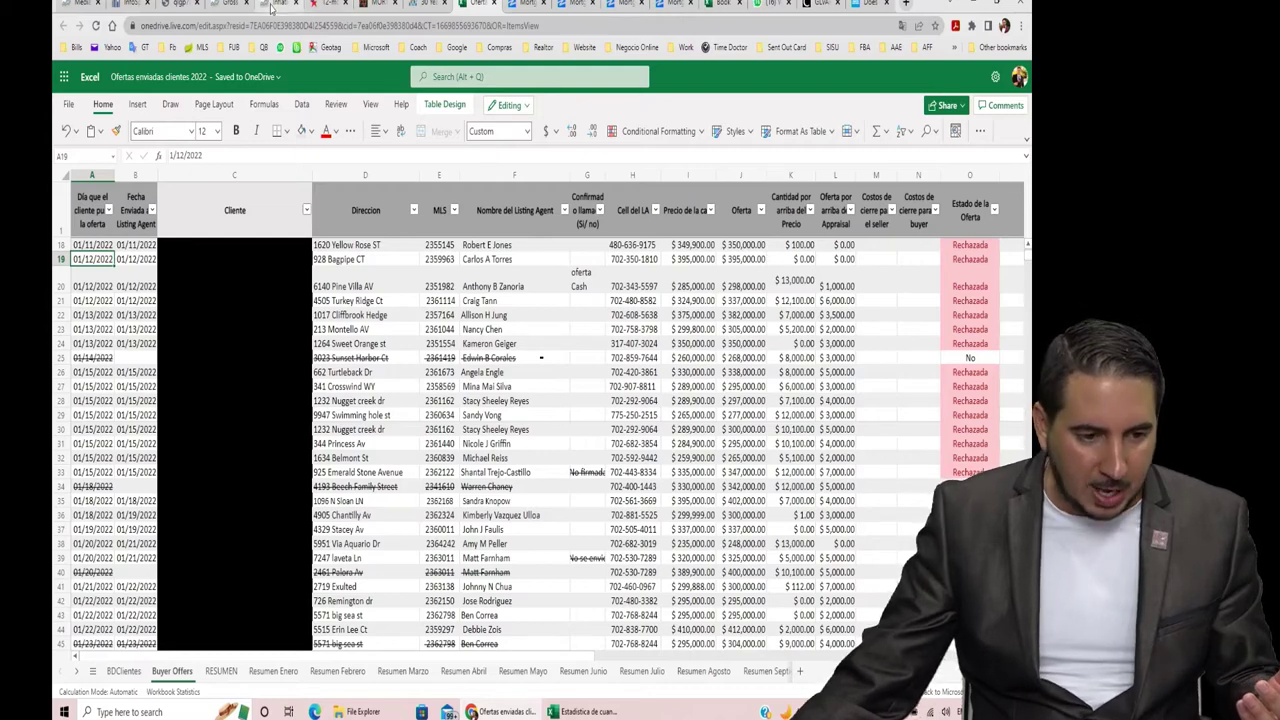
pyautogui.click(420, 6)
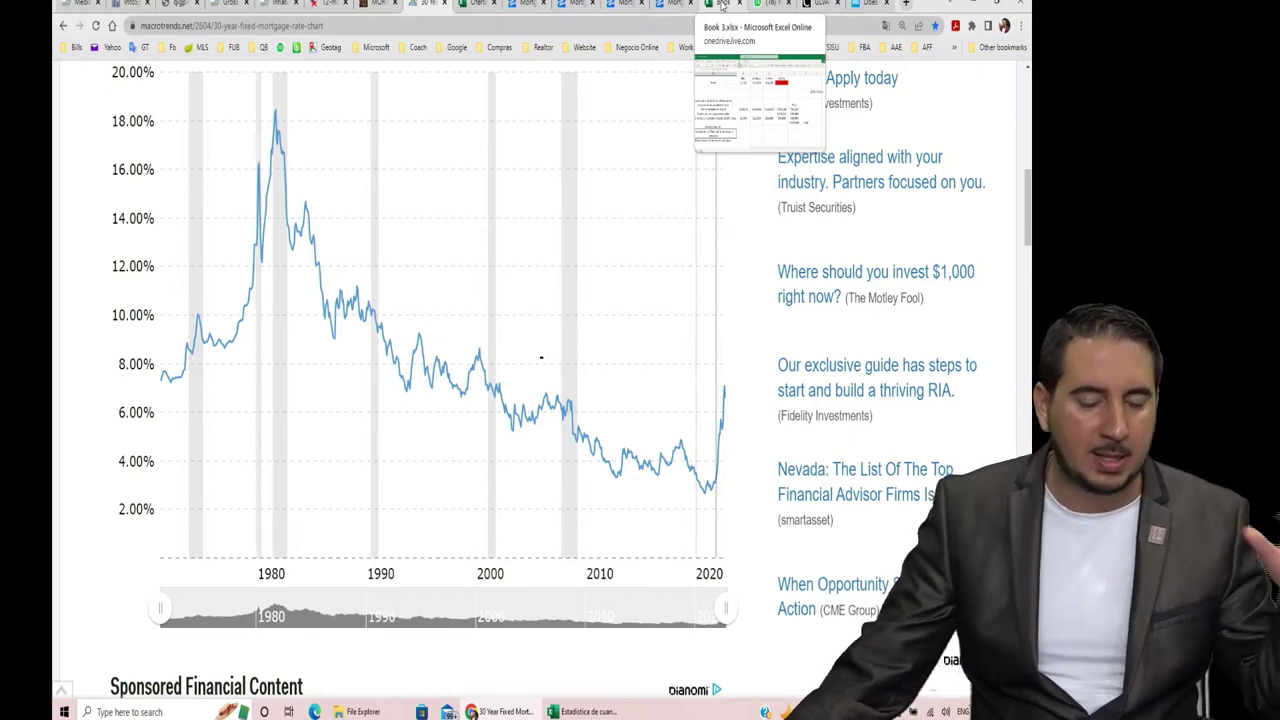
pyautogui.hotkey('ctrl', 'Tab')
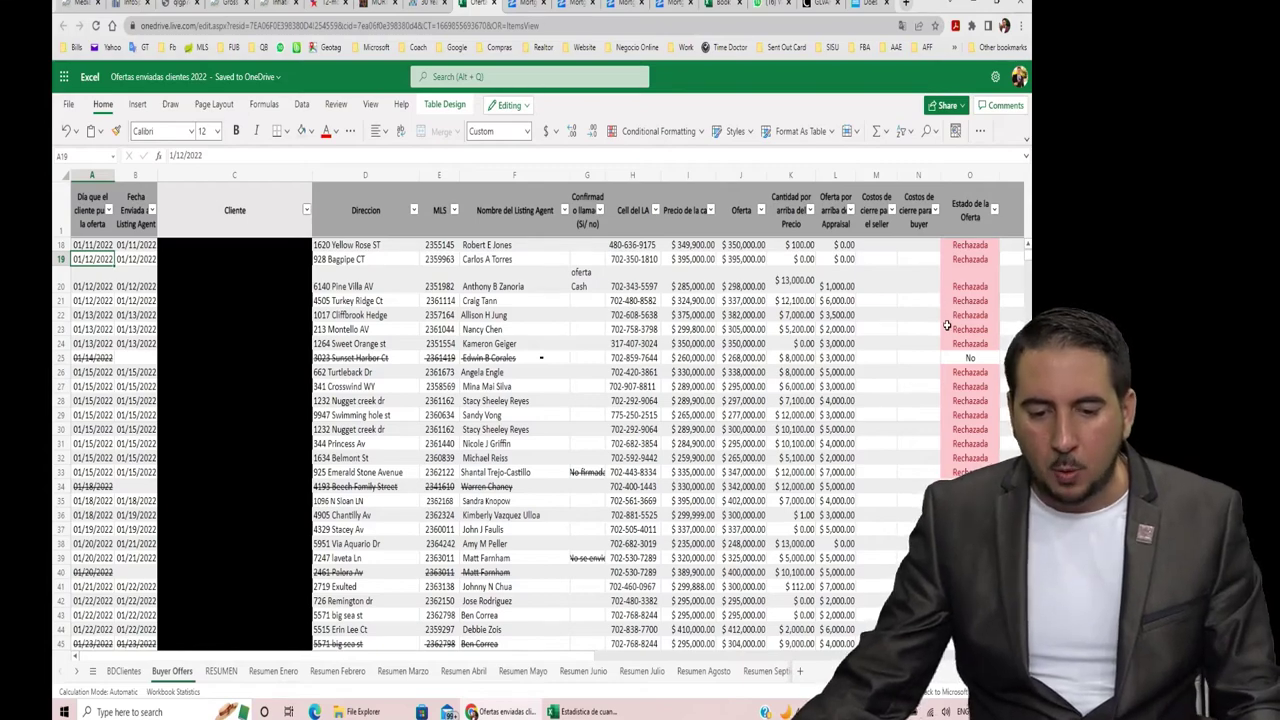
# Examine the amounts offered above price and above appraisal for January and February 2022 in the Buyer Offers sheet.
pyautogui.scroll(2, 946, 325)
pyautogui.scroll(2, 946, 328)
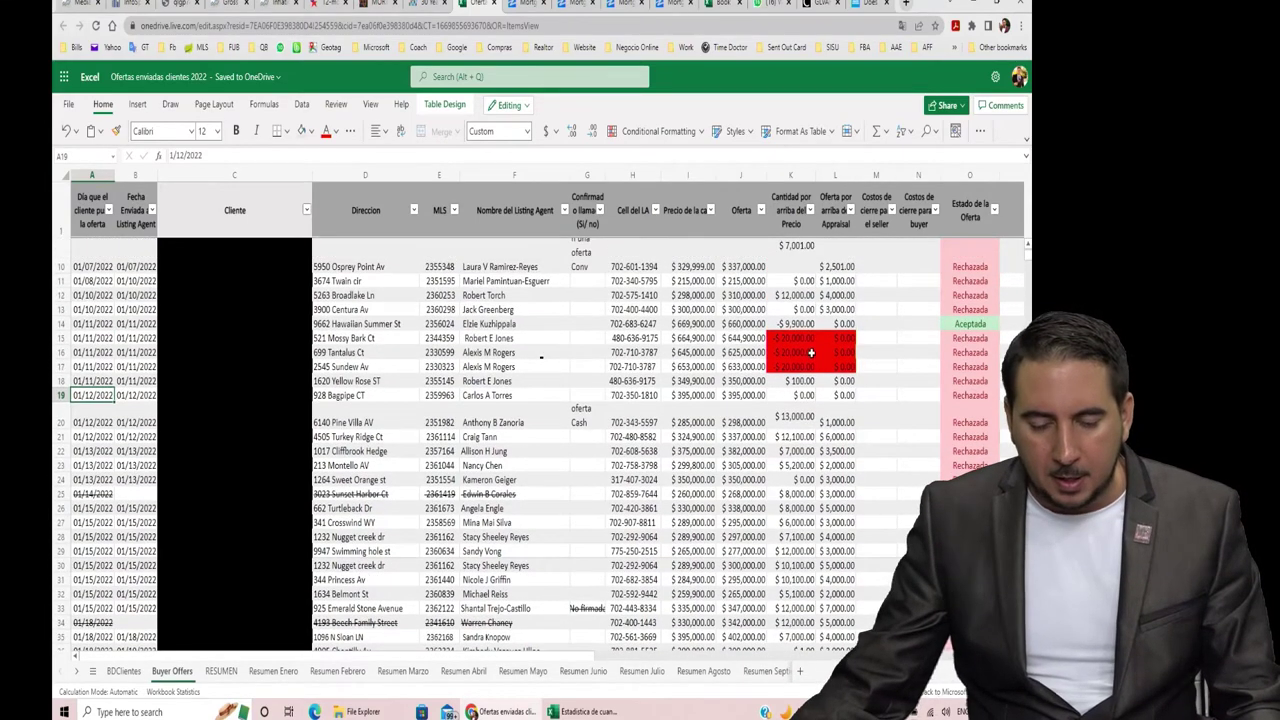
pyautogui.scroll(3, 815, 355)
pyautogui.scroll(-3, 835, 357)
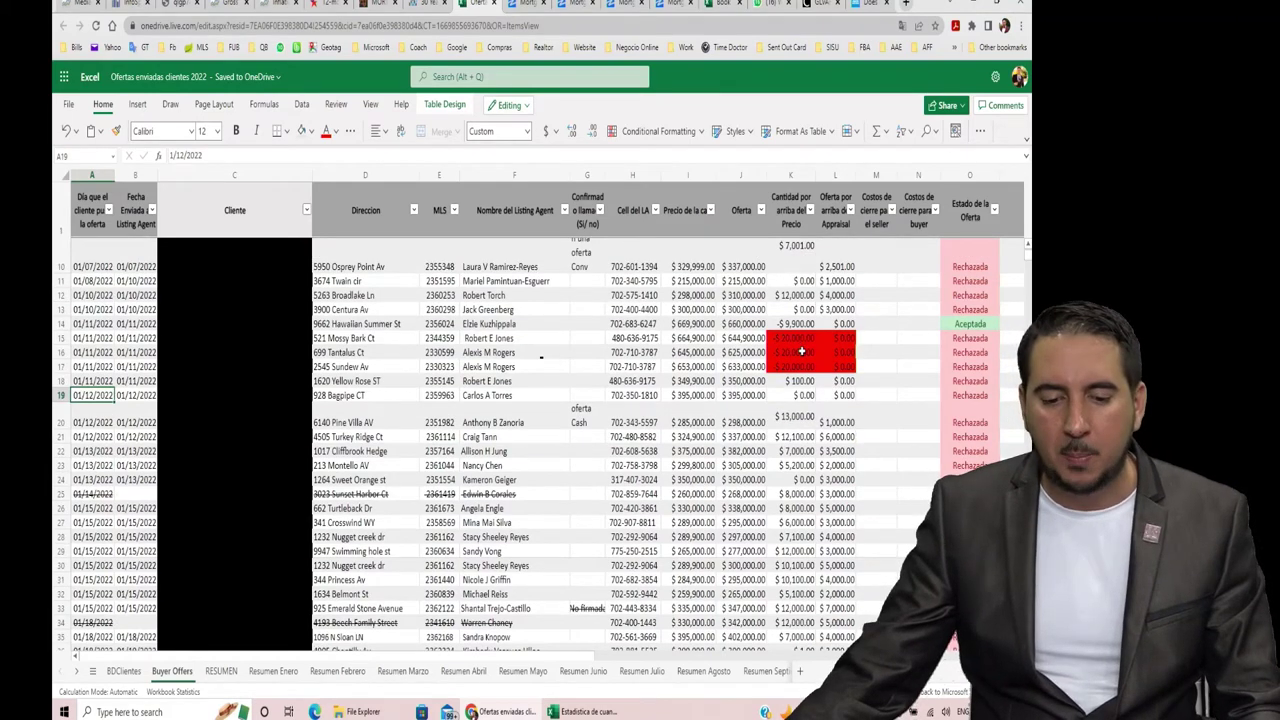
pyautogui.scroll(-10, 802, 355)
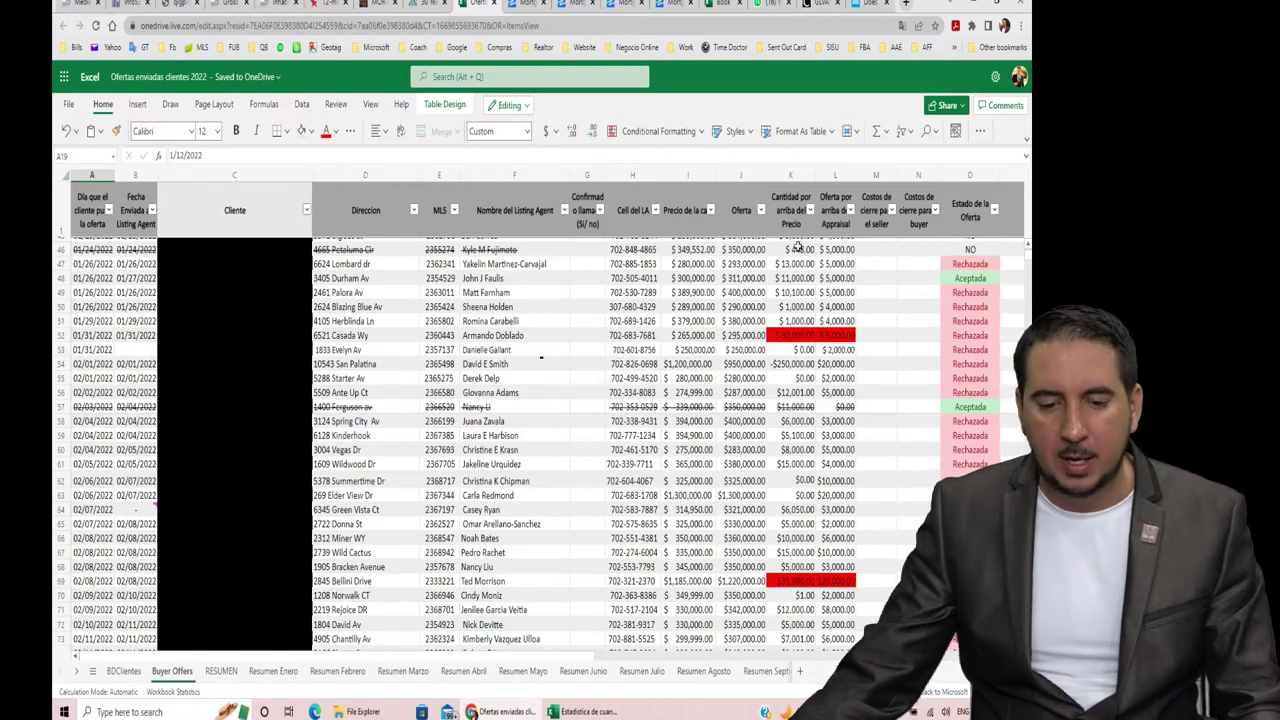
pyautogui.scroll(2, 843, 396)
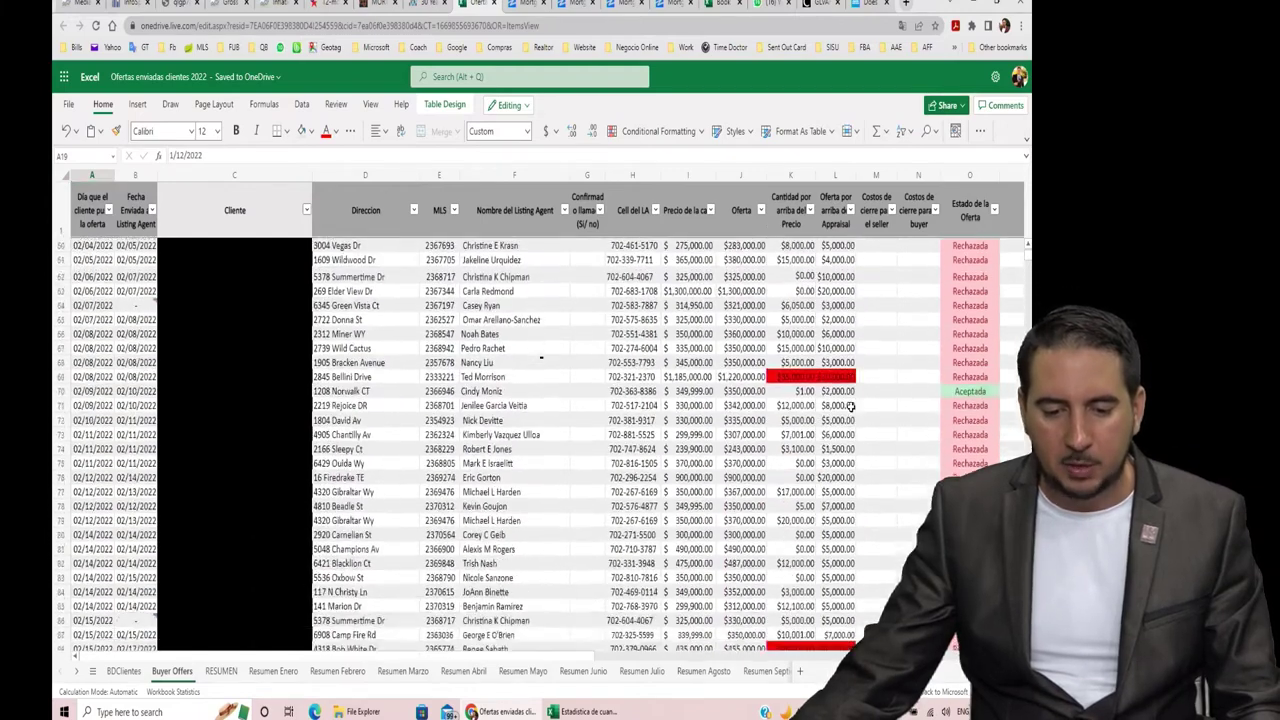
pyautogui.scroll(-6, 792, 382)
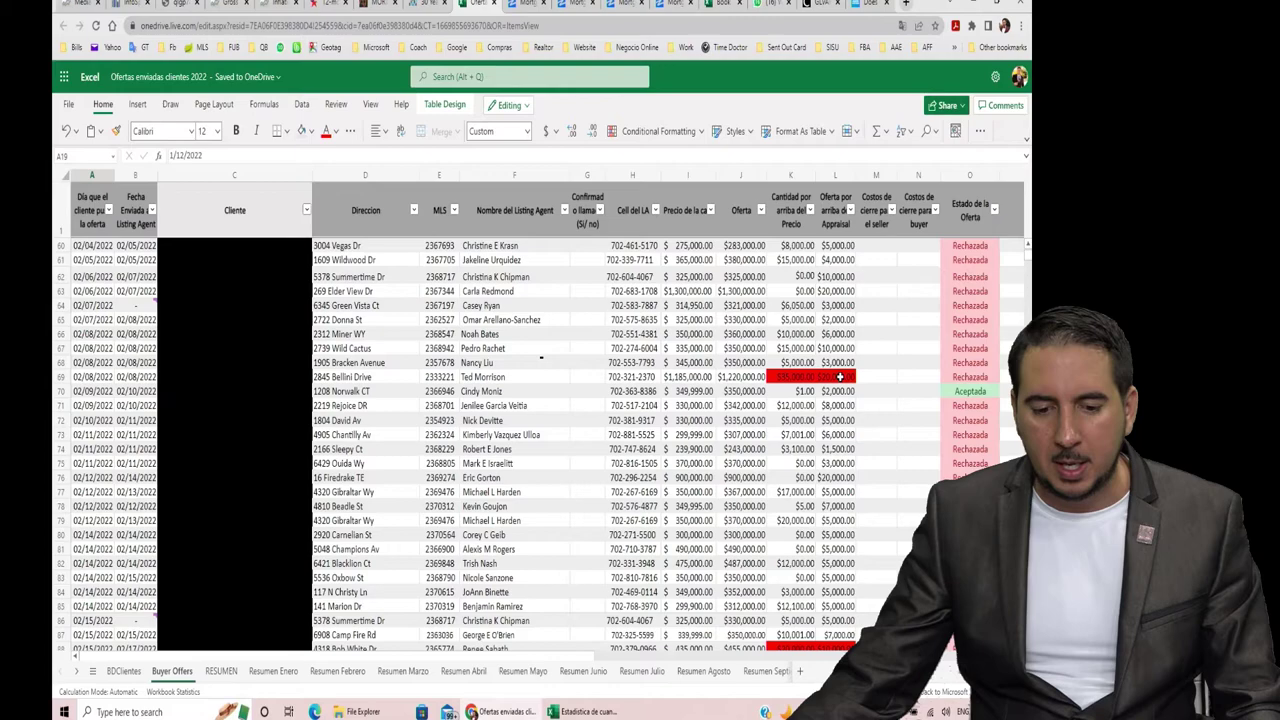
pyautogui.scroll(3, 846, 380)
pyautogui.scroll(-3, 900, 385)
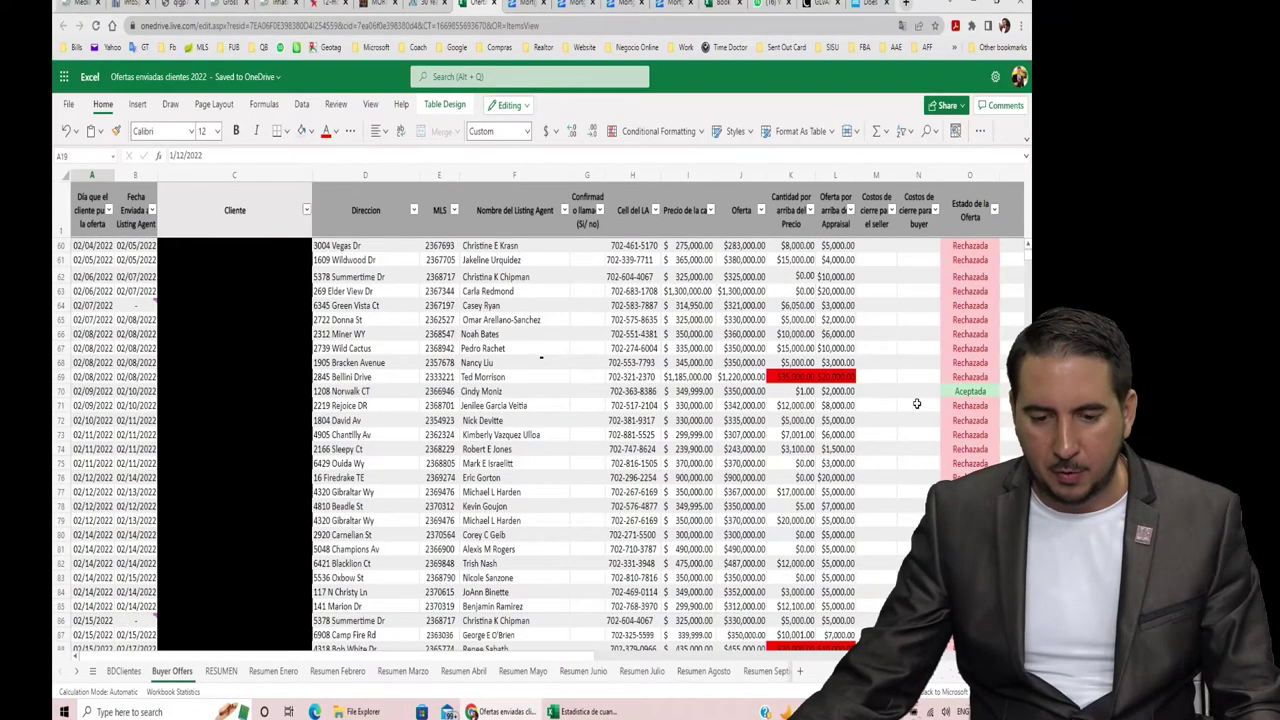
# Inspect the above-appraisal and above-price amounts in L69, K69 and K70, plus the offer status in O88.
pyautogui.click(824, 376)
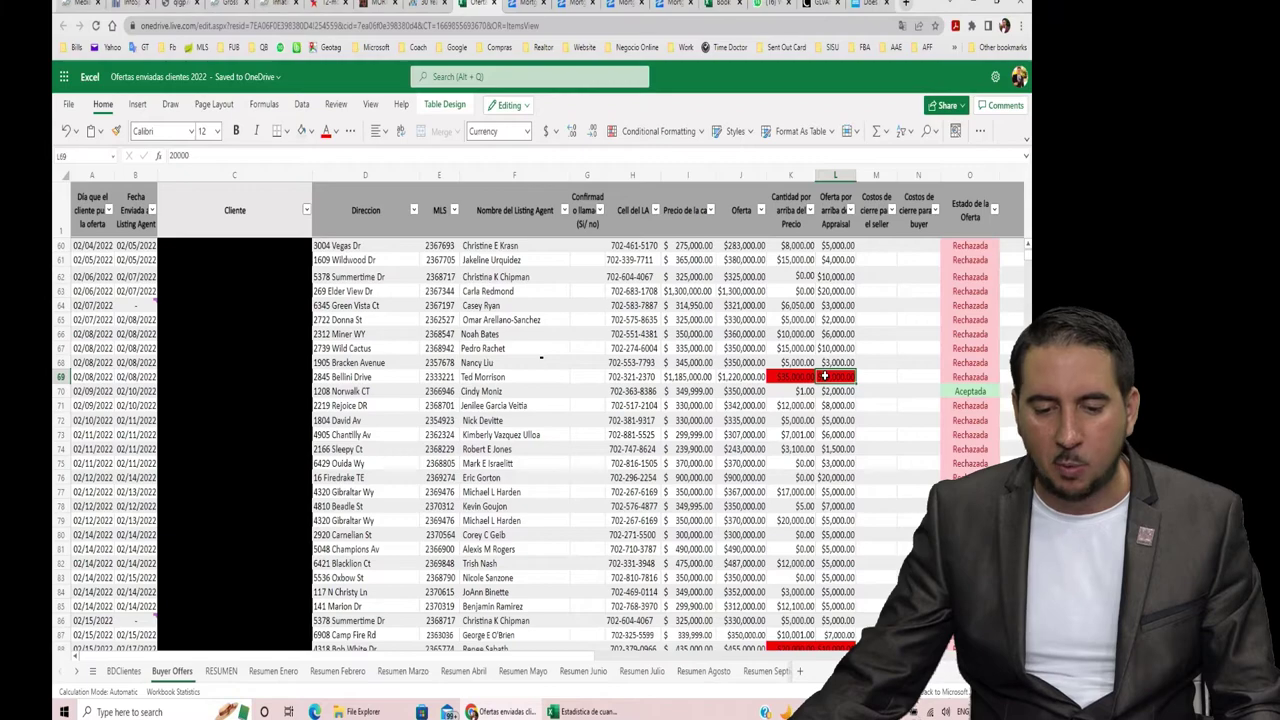
pyautogui.click(765, 376)
pyautogui.scroll(-4, 840, 410)
pyautogui.scroll(3, 840, 410)
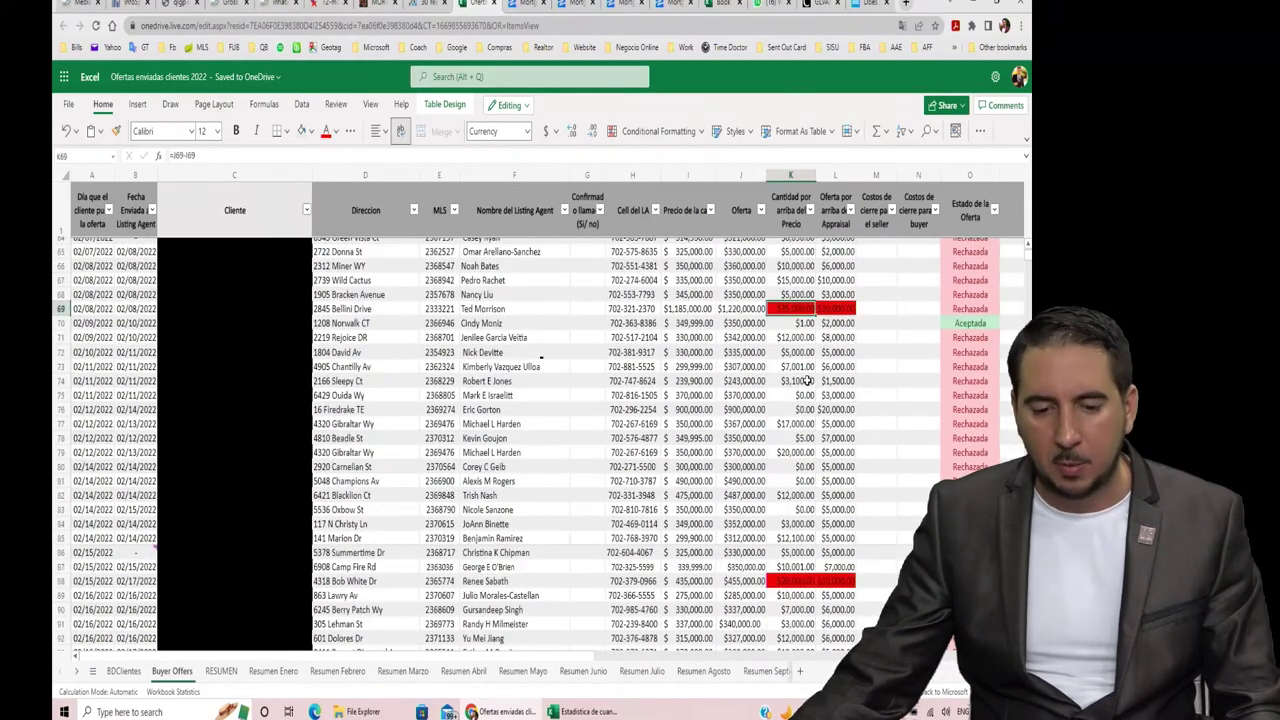
pyautogui.click(792, 325)
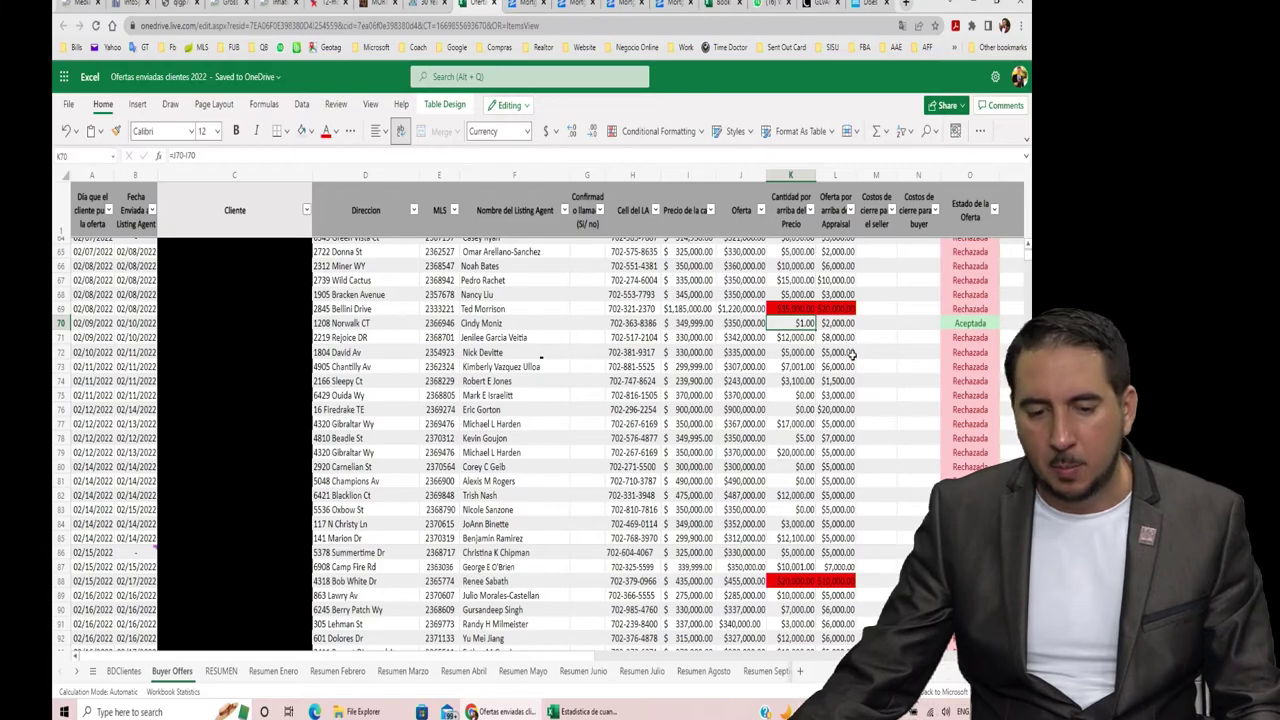
pyautogui.scroll(-3, 853, 359)
pyautogui.scroll(-2, 853, 368)
pyautogui.click(969, 366)
# Look through the March to early June 2022 offers and their statuses, ending on the date in A402.
pyautogui.scroll(-20, 500, 450)
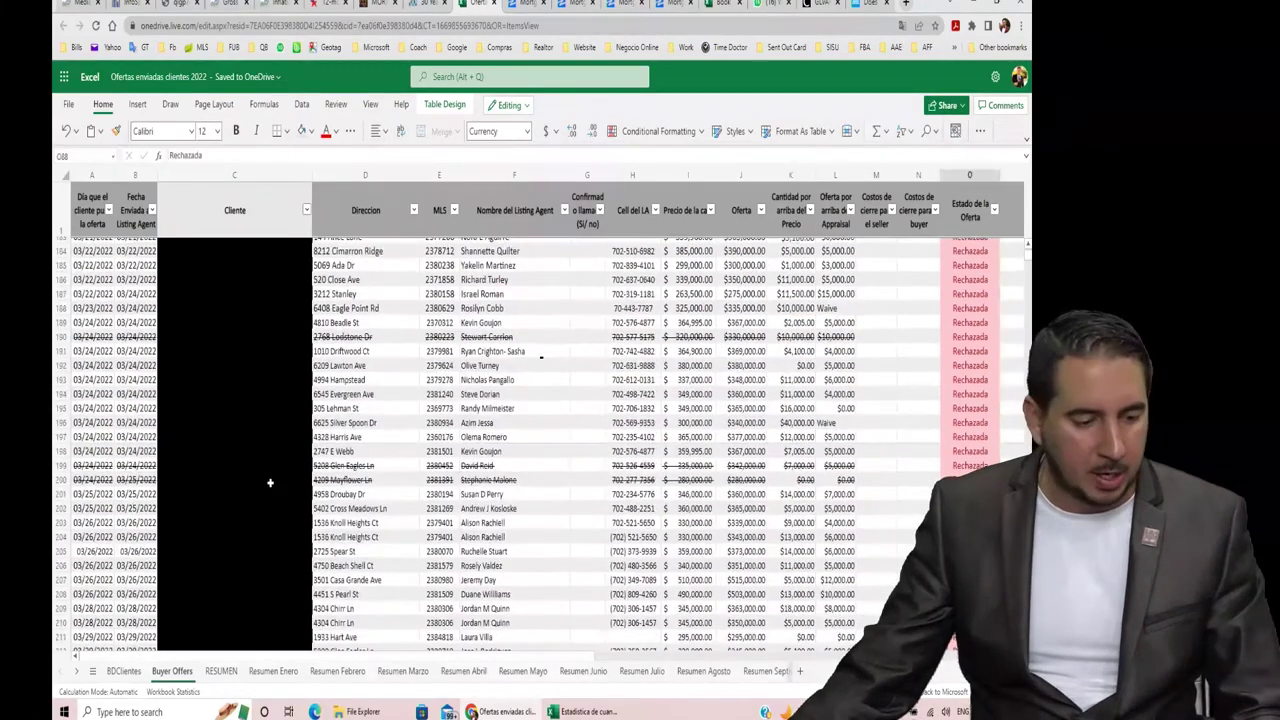
pyautogui.scroll(-20, 92, 507)
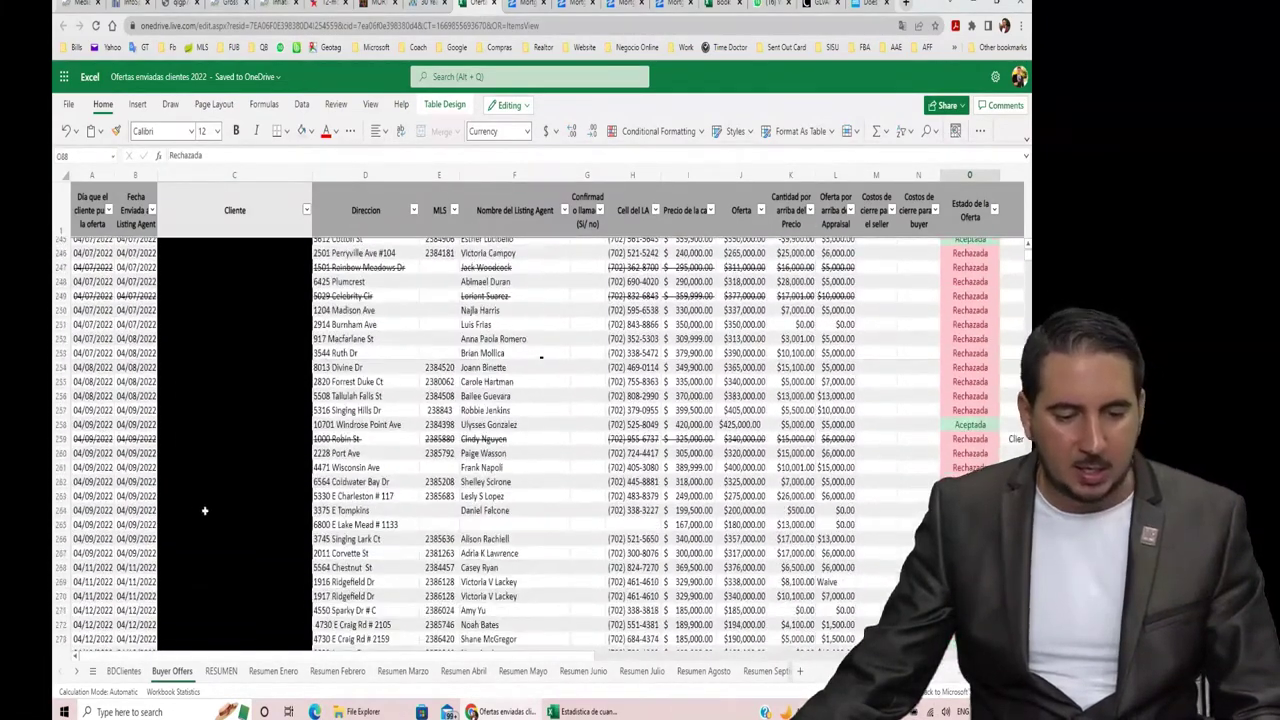
pyautogui.scroll(-20, 600, 538)
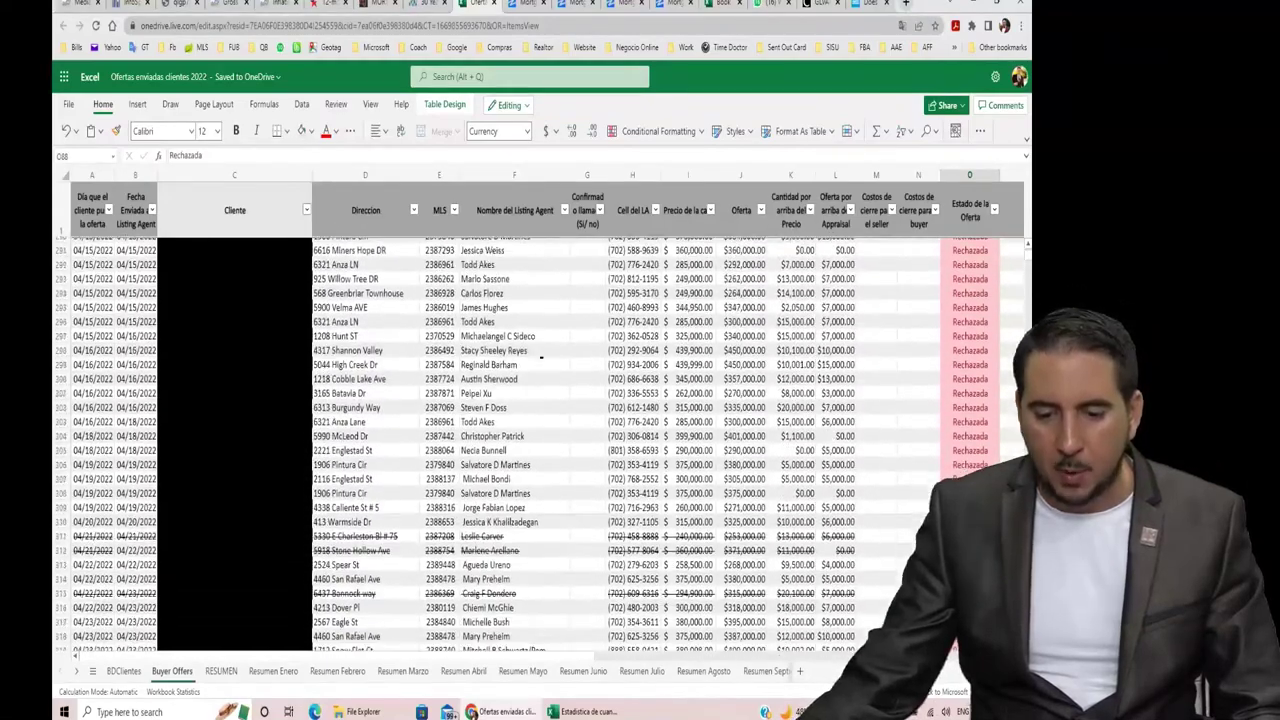
pyautogui.scroll(-14, 541, 356)
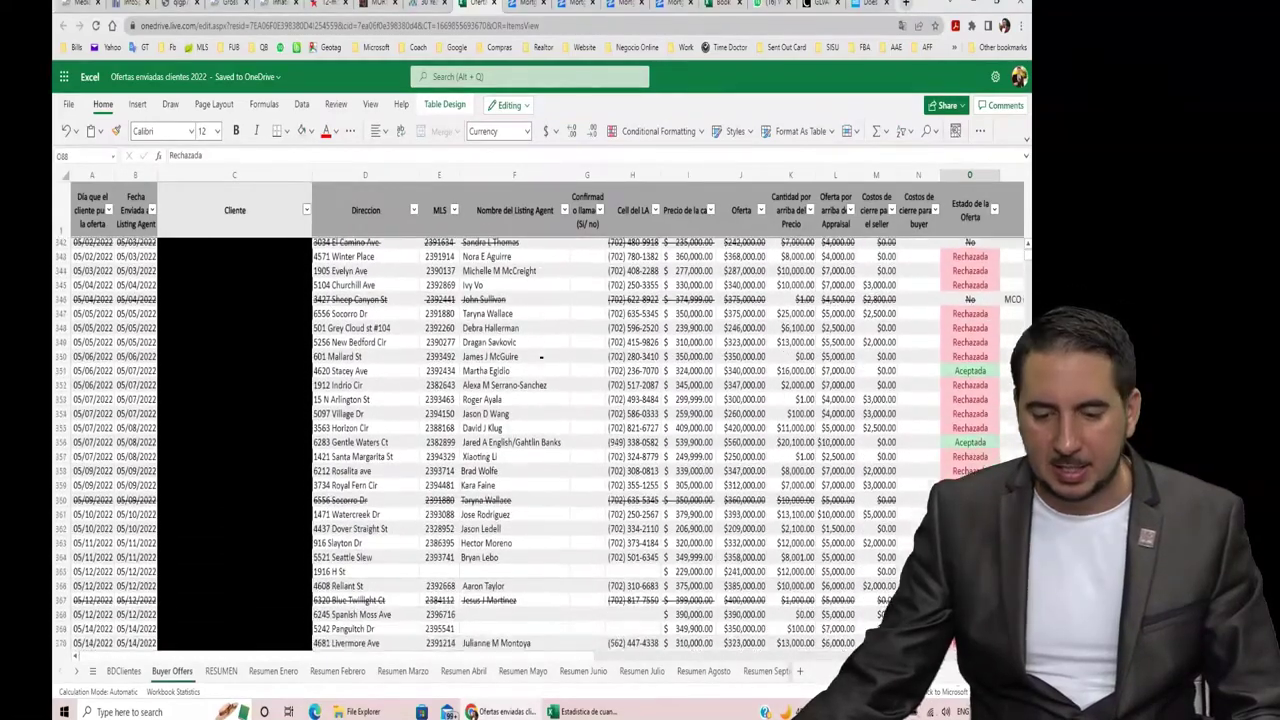
pyautogui.scroll(-3, 541, 356)
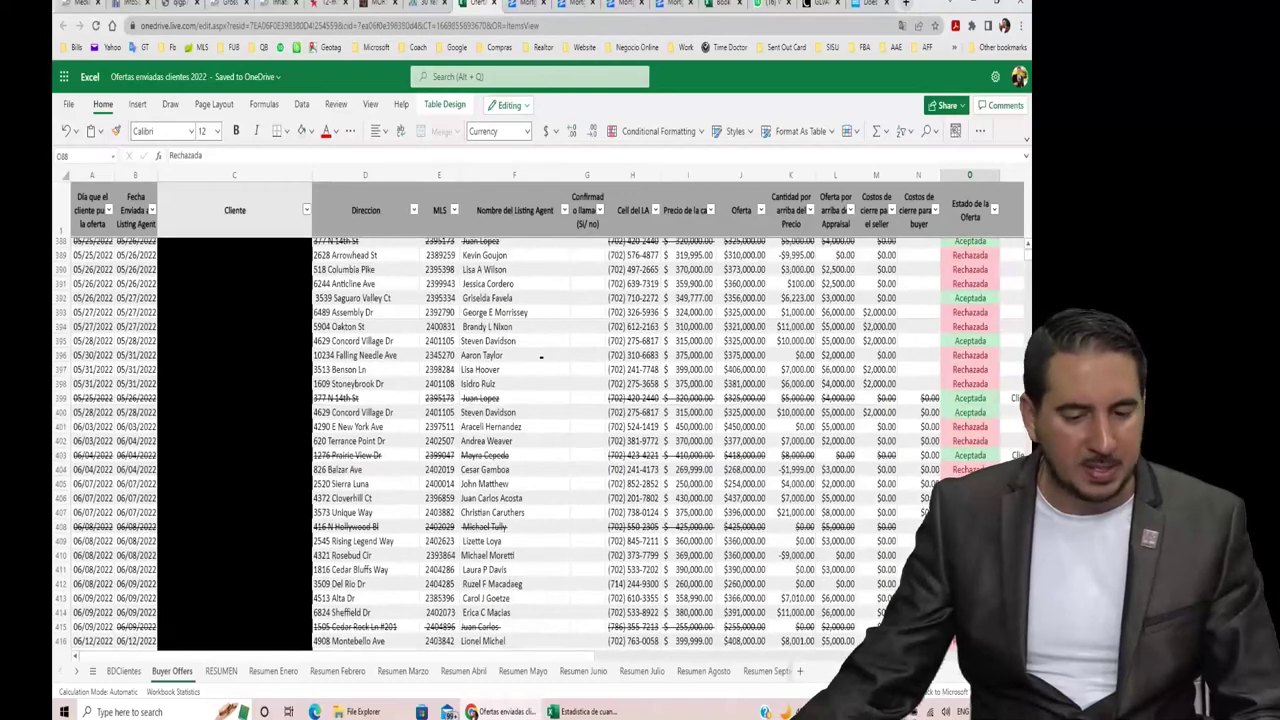
pyautogui.click(88, 408)
pyautogui.click(100, 509)
# Review the mid-June to November 2022 offers, checking amounts above price, buyer closing costs and offer status.
pyautogui.scroll(-8, 110, 530)
pyautogui.scroll(-5, 113, 538)
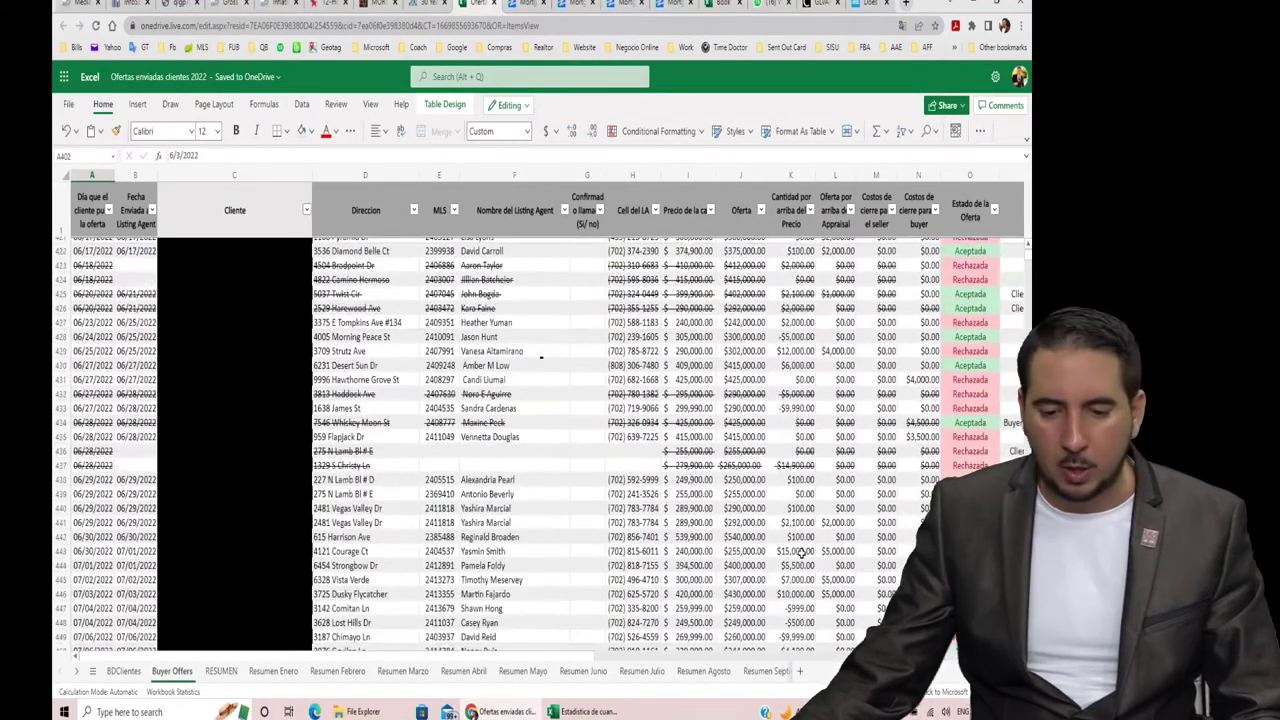
pyautogui.scroll(-6, 981, 345)
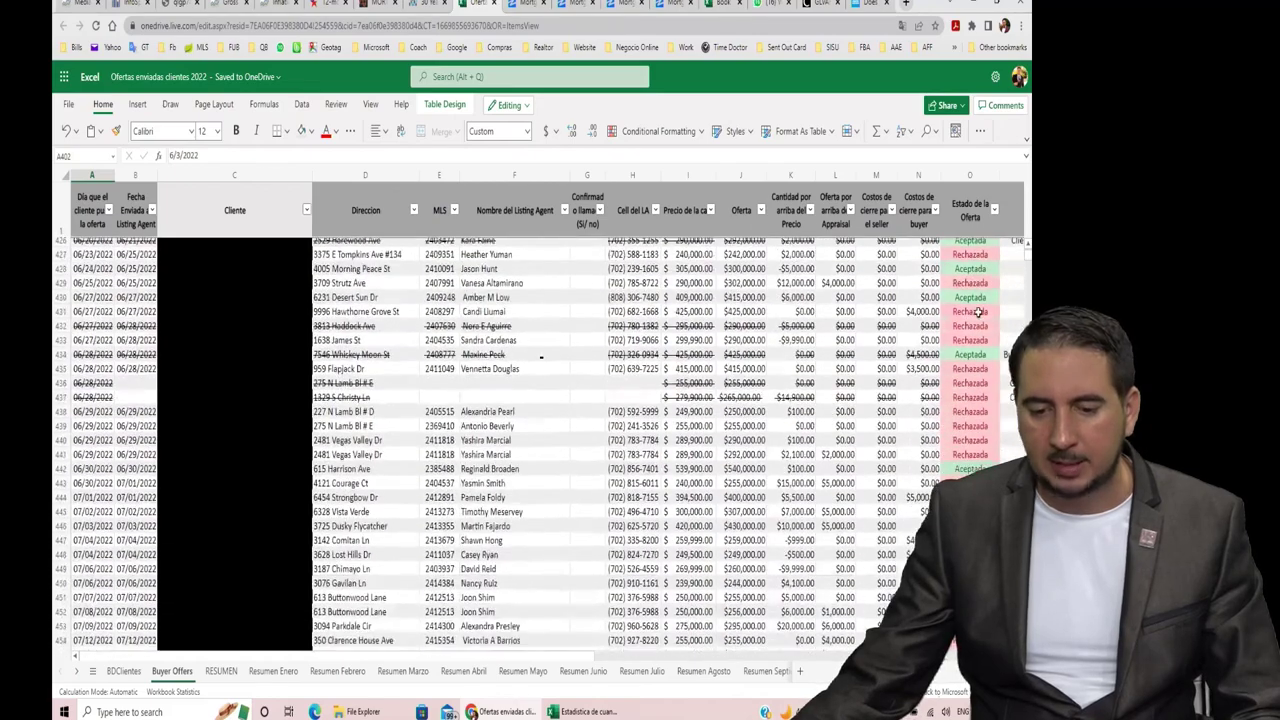
pyautogui.scroll(-3, 978, 318)
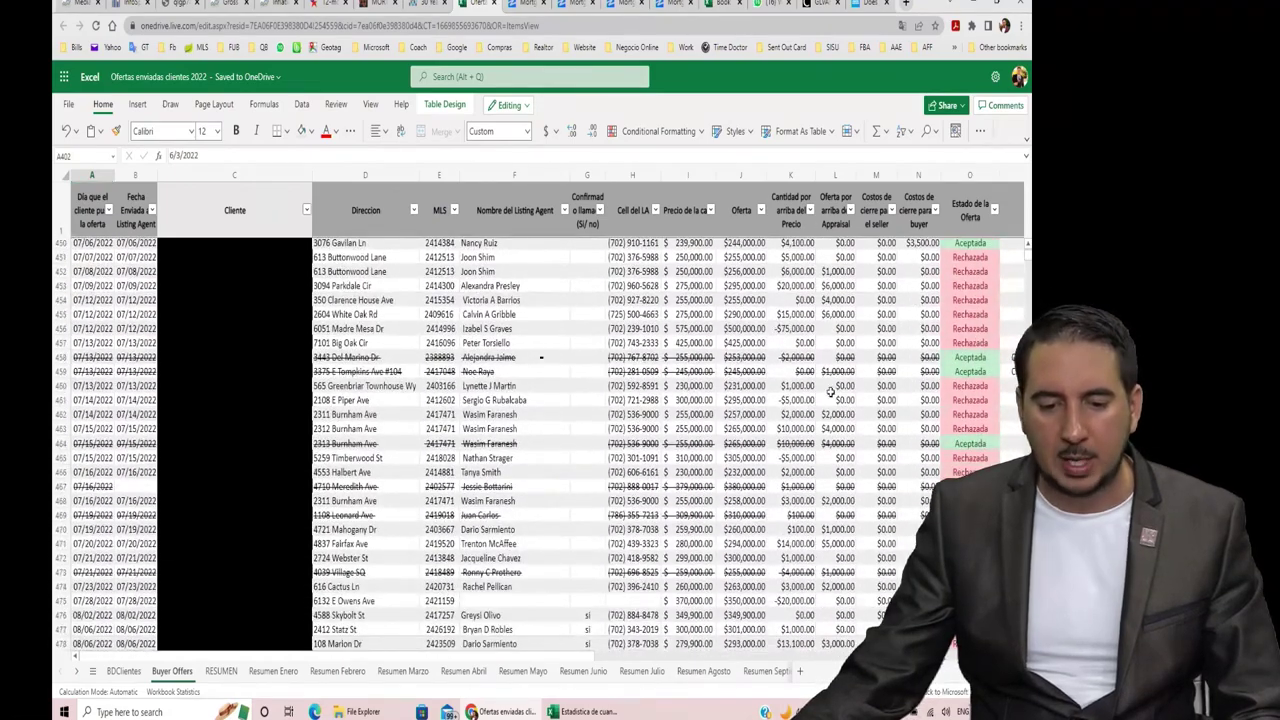
pyautogui.scroll(5, 830, 395)
pyautogui.scroll(-5, 850, 405)
pyautogui.scroll(-11, 860, 413)
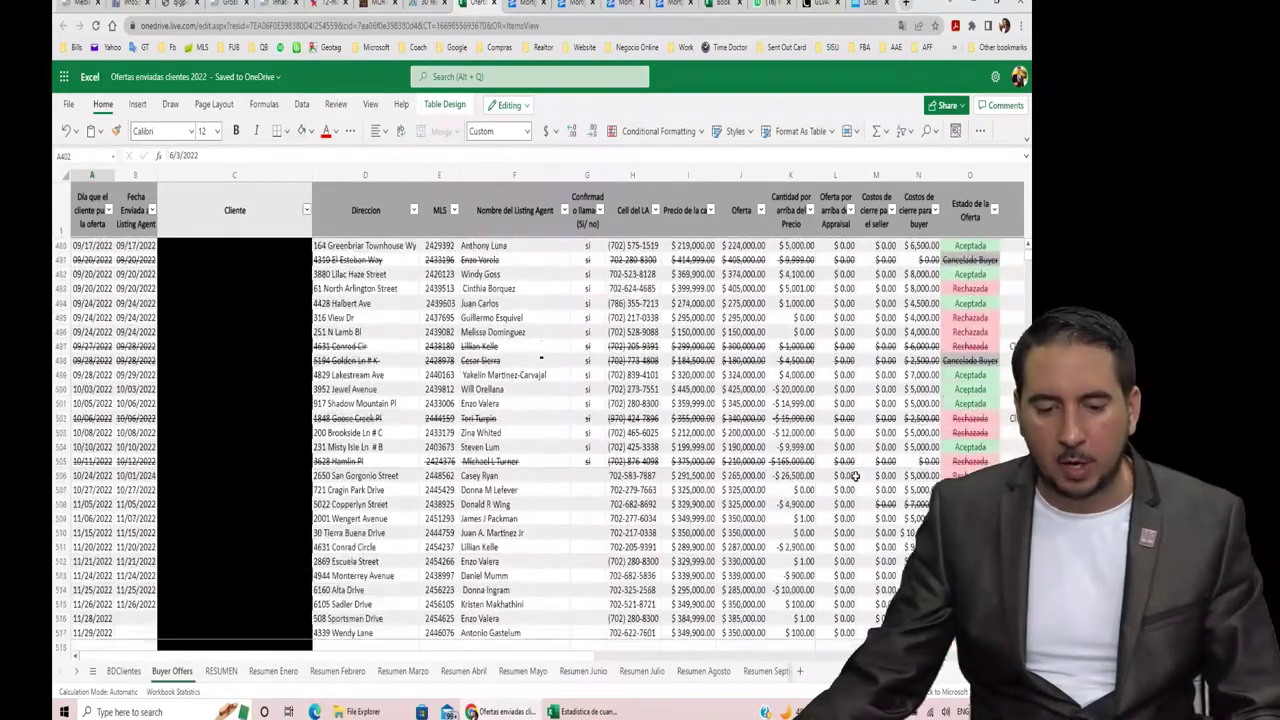
pyautogui.scroll(2, 855, 477)
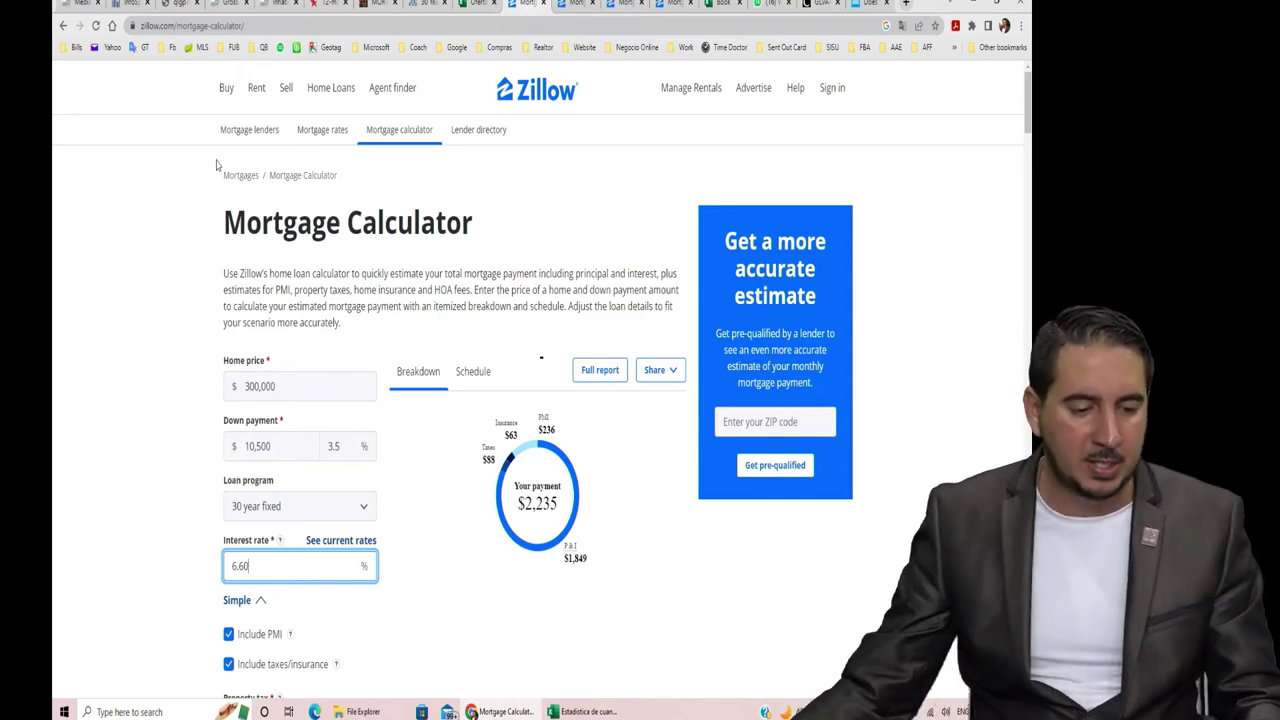
# Review the home price, down payment, interest rate, taxes, insurance and payment breakdown in Zillow's Mortgage Calculator.
pyautogui.scroll(-1, 236, 269)
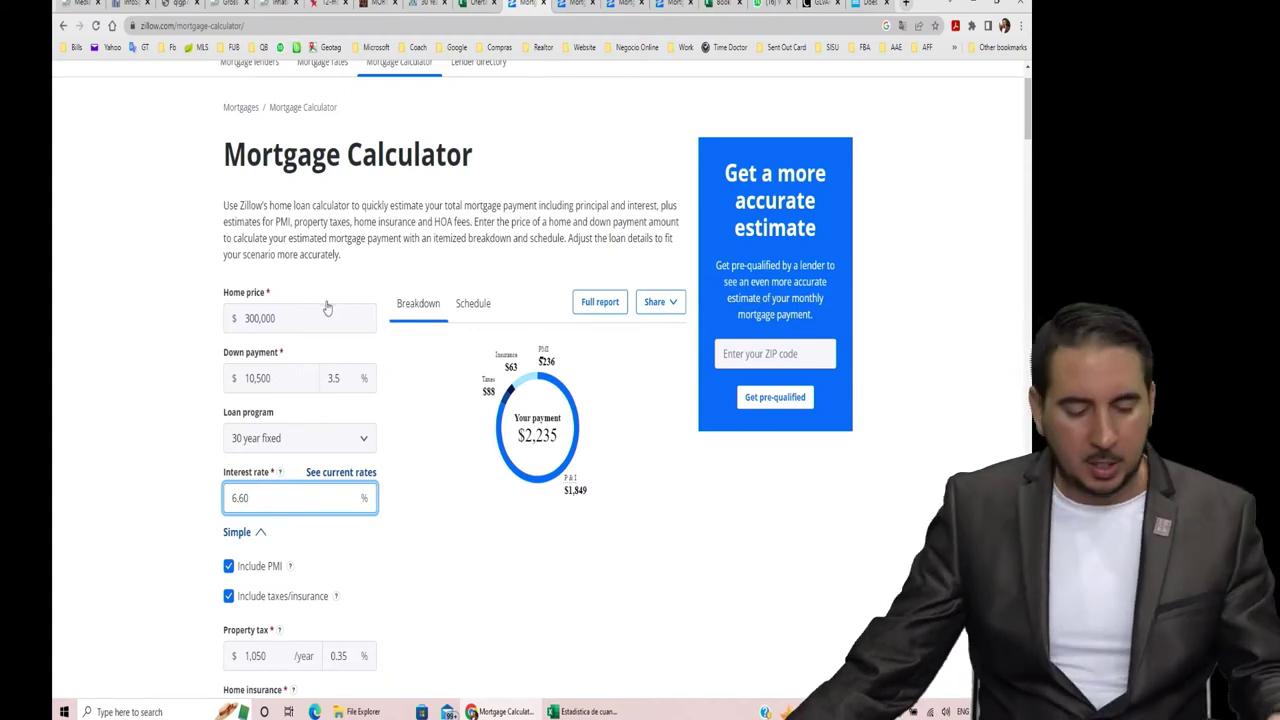
pyautogui.scroll(-2, 343, 335)
pyautogui.scroll(1, 343, 338)
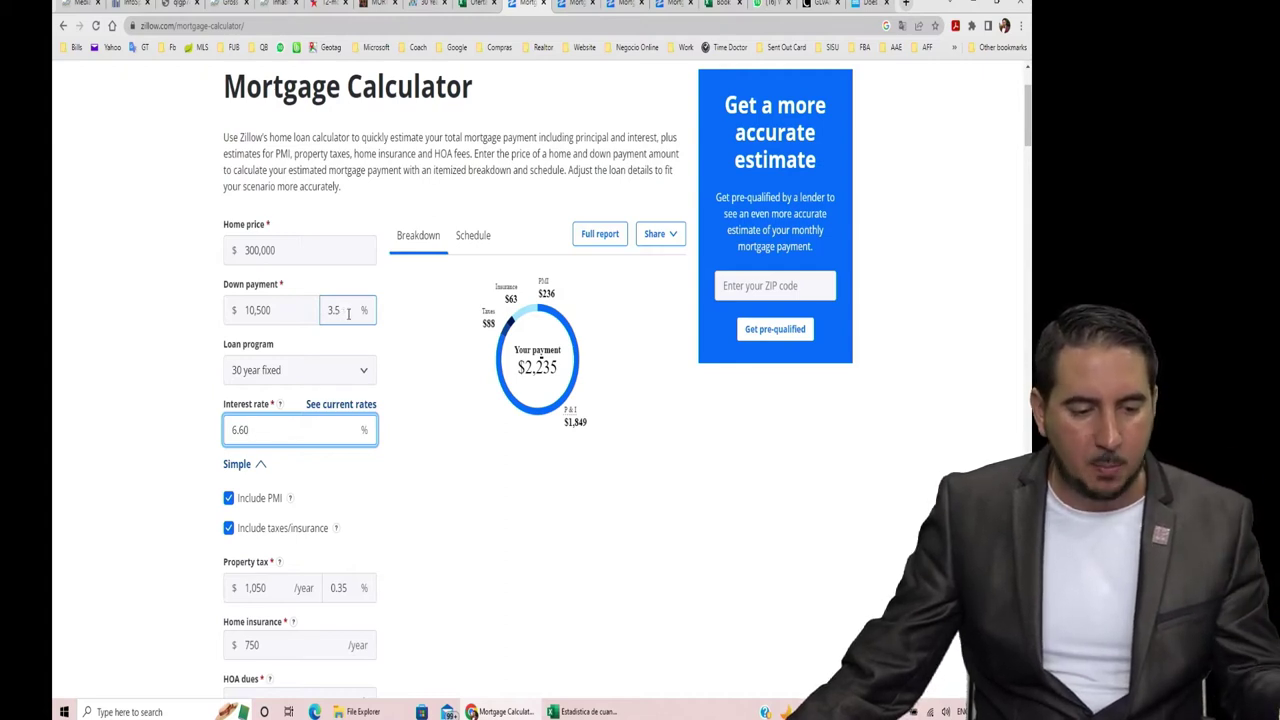
pyautogui.scroll(-1, 348, 313)
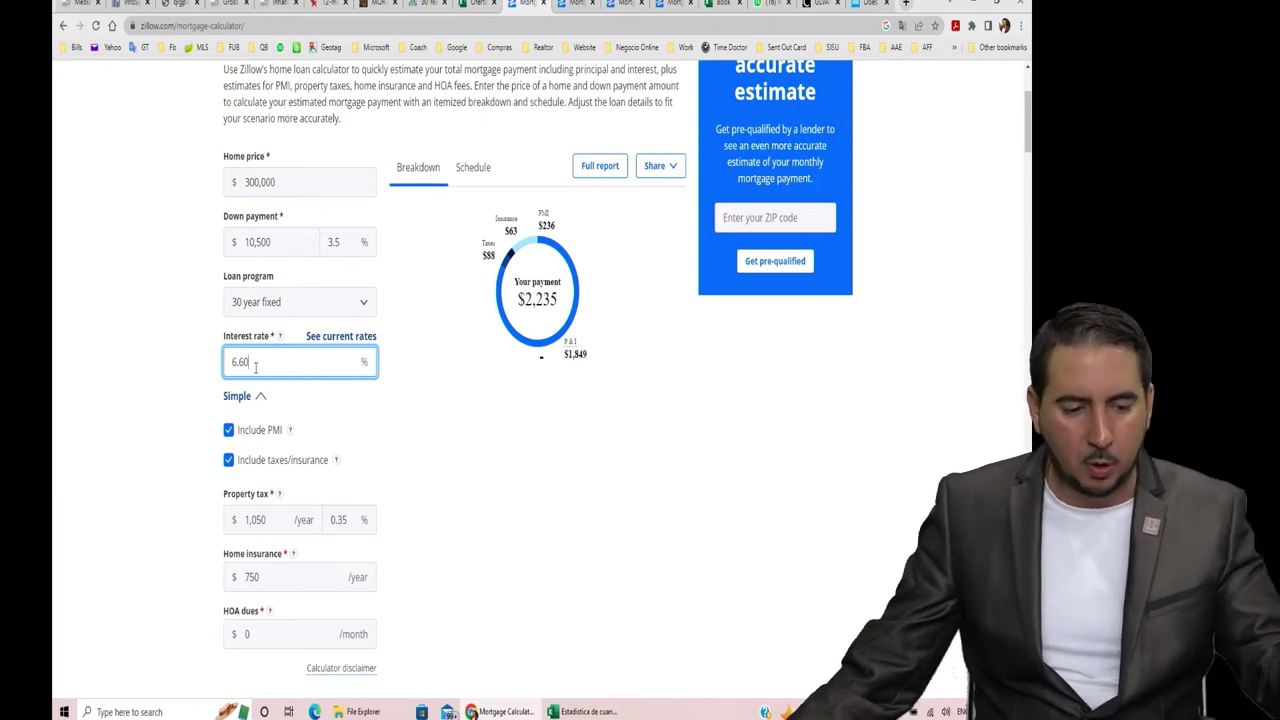
pyautogui.scroll(-1, 257, 367)
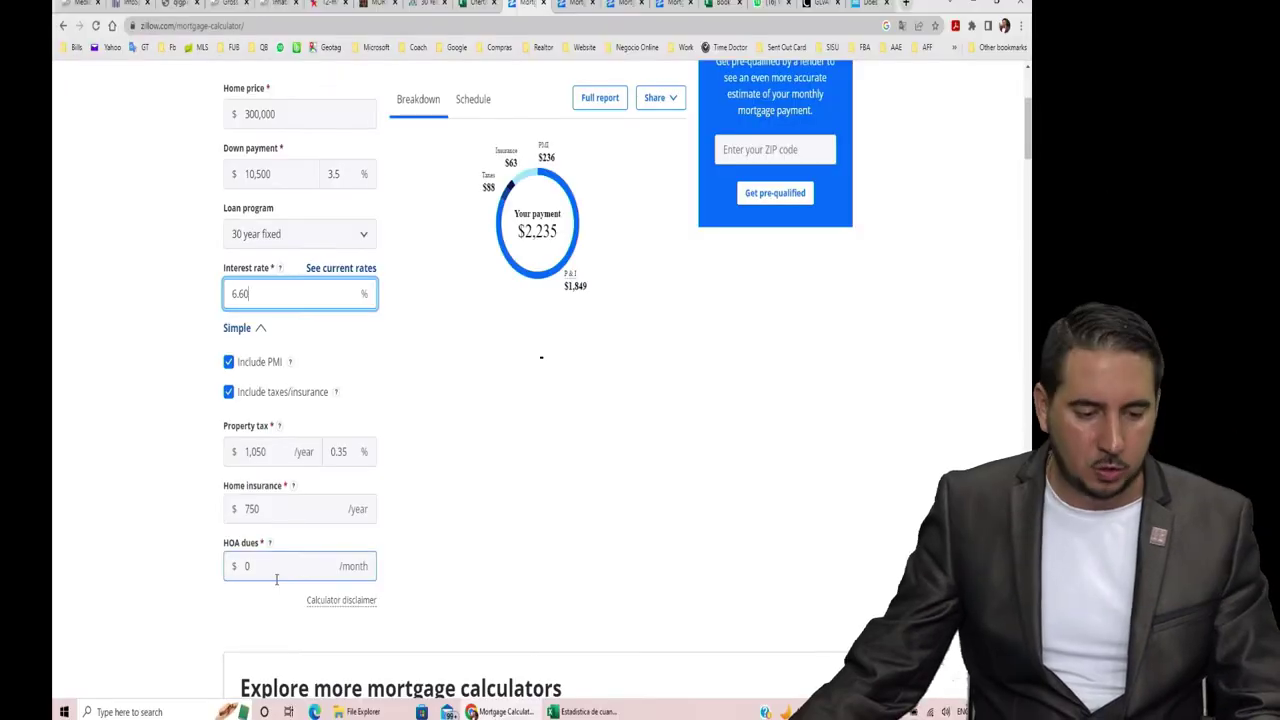
pyautogui.scroll(2, 453, 516)
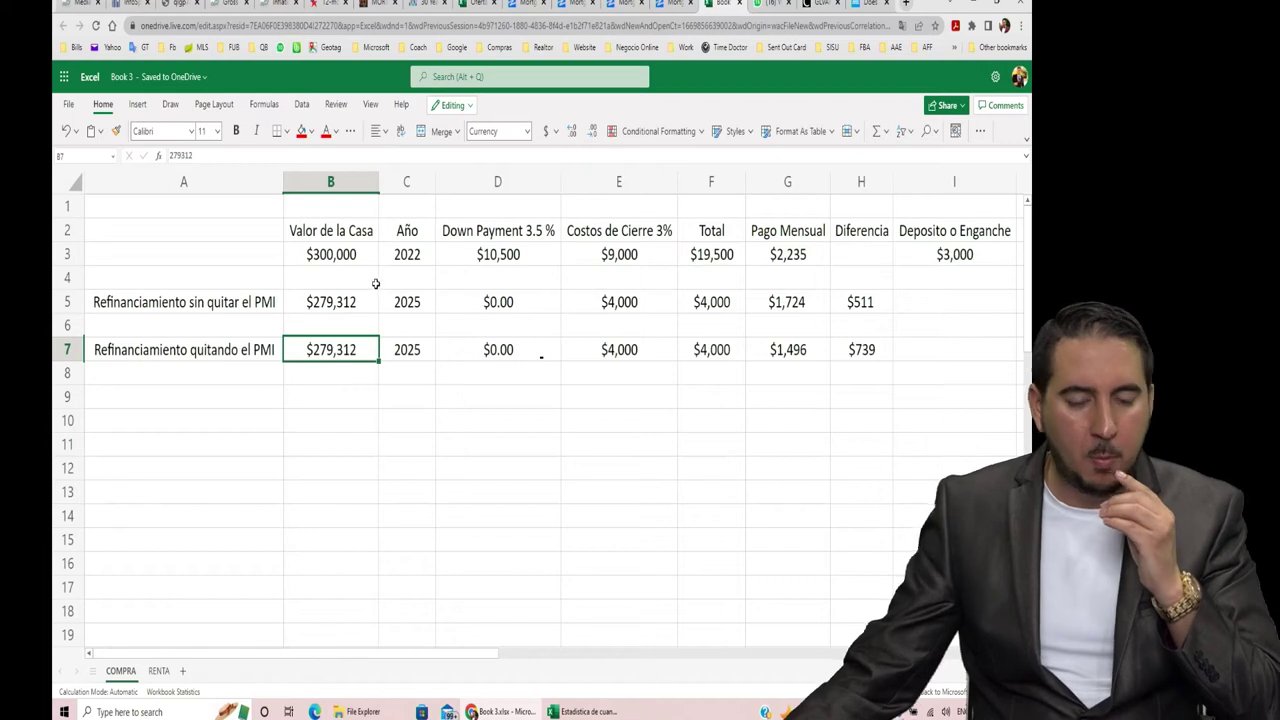
# Inspect the 2022 purchase's down payment, closing costs and total on the COMPRA sheet of Book 3.
pyautogui.click(511, 256)
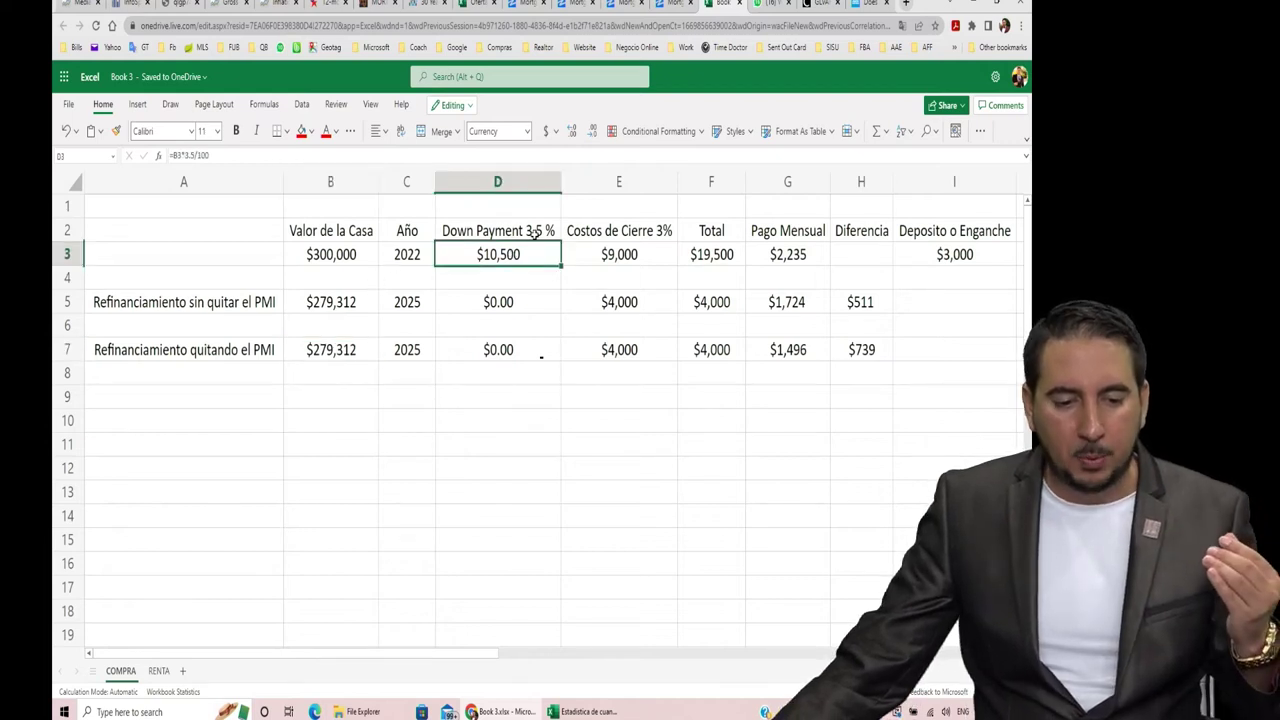
pyautogui.click(621, 236)
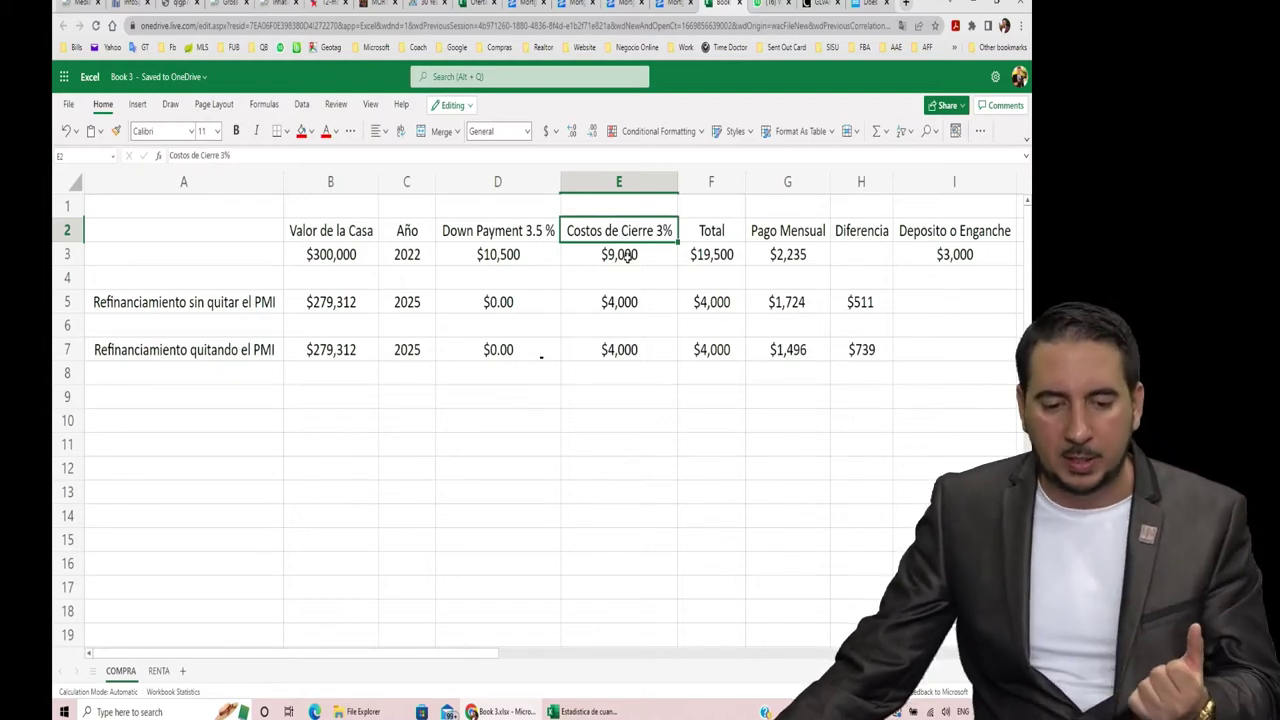
pyautogui.click(627, 257)
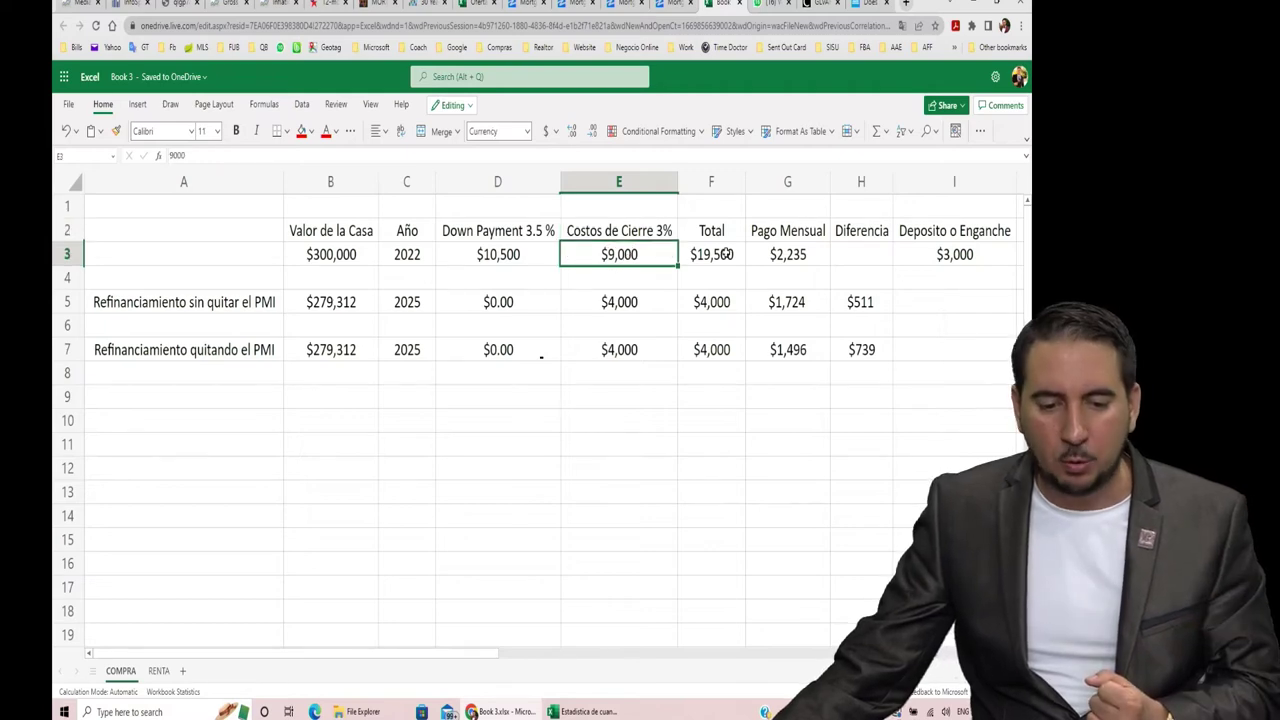
pyautogui.click(716, 251)
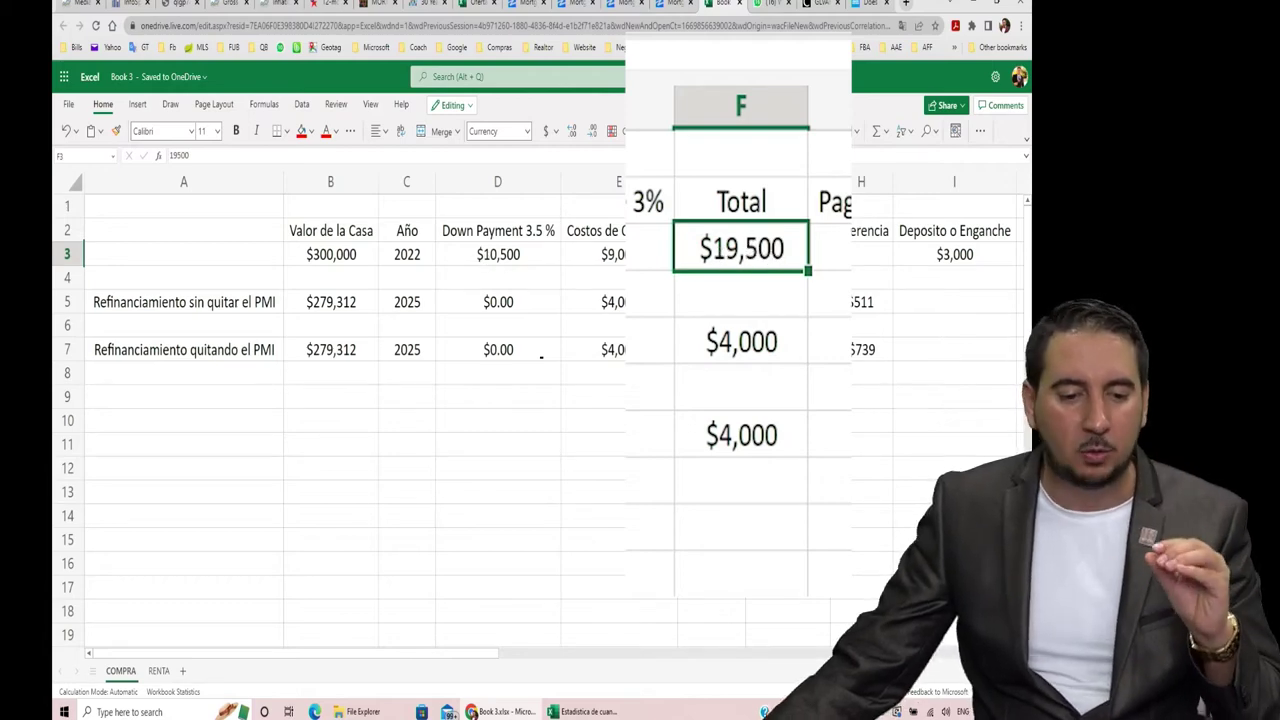
# Look back through the 2022 buyer offers from November to March, comparing amounts above price and offer statuses.
pyautogui.click(479, 6)
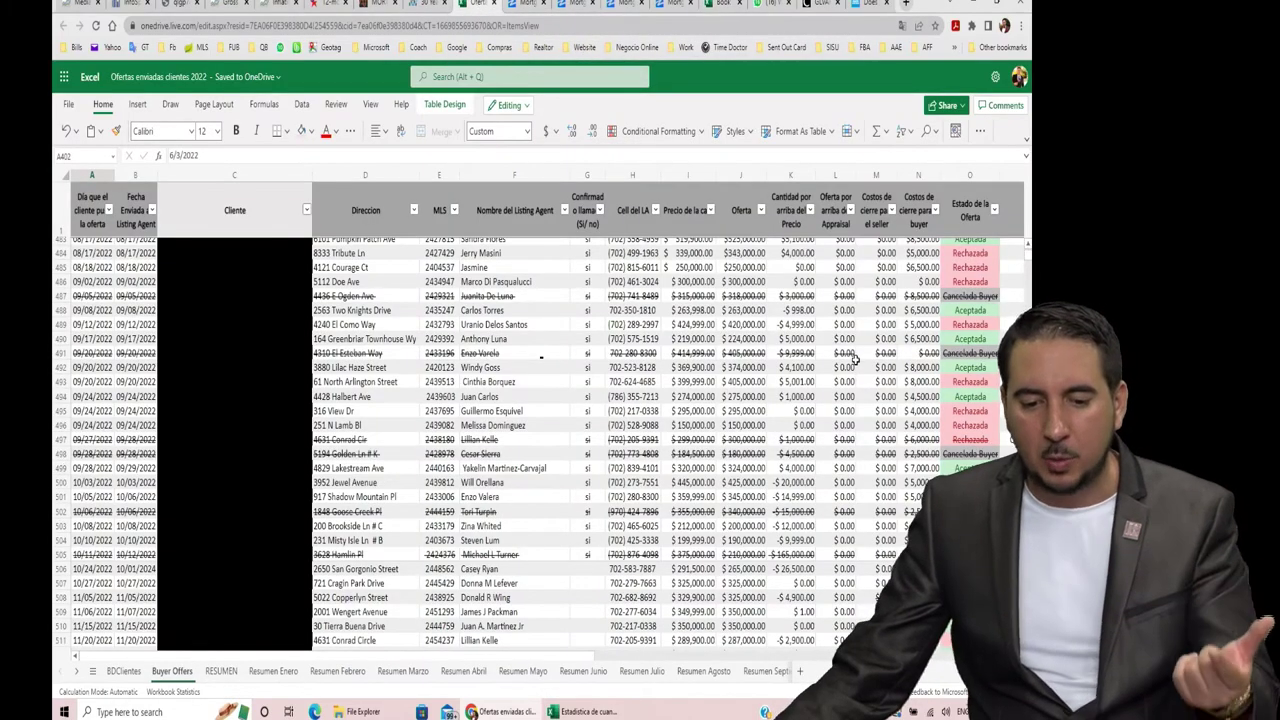
pyautogui.scroll(20, 820, 347)
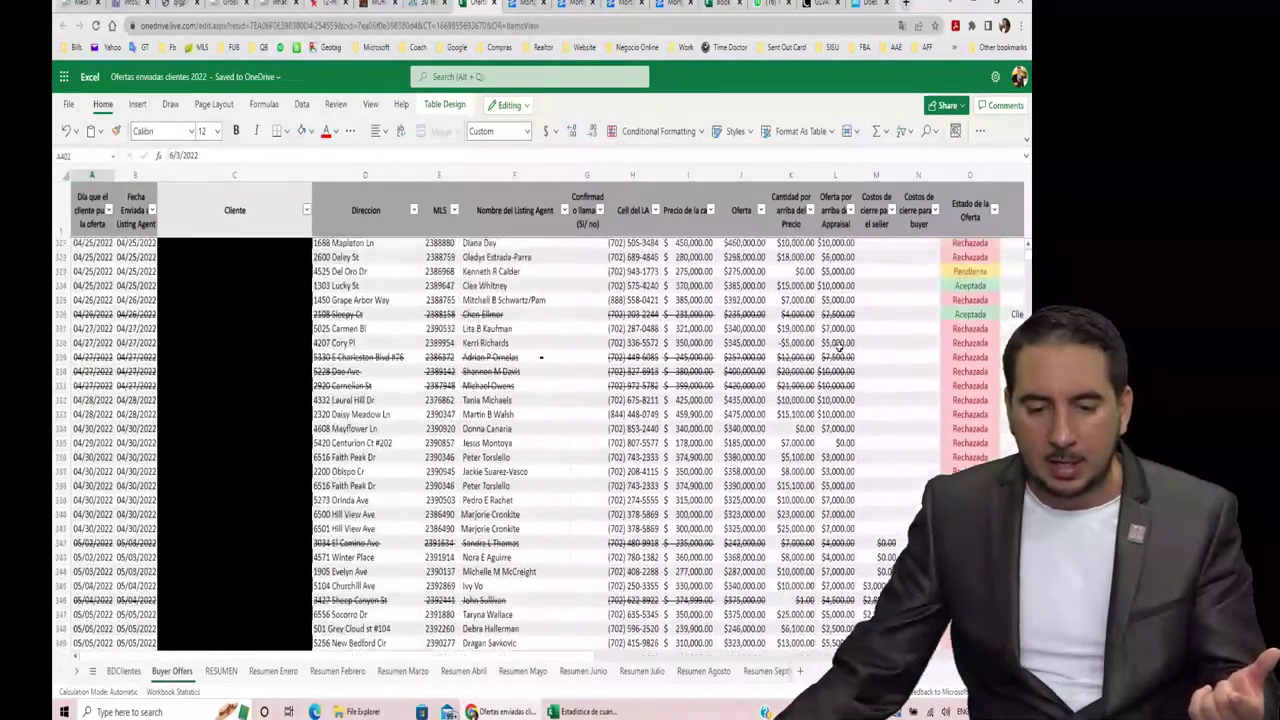
pyautogui.scroll(20, 840, 347)
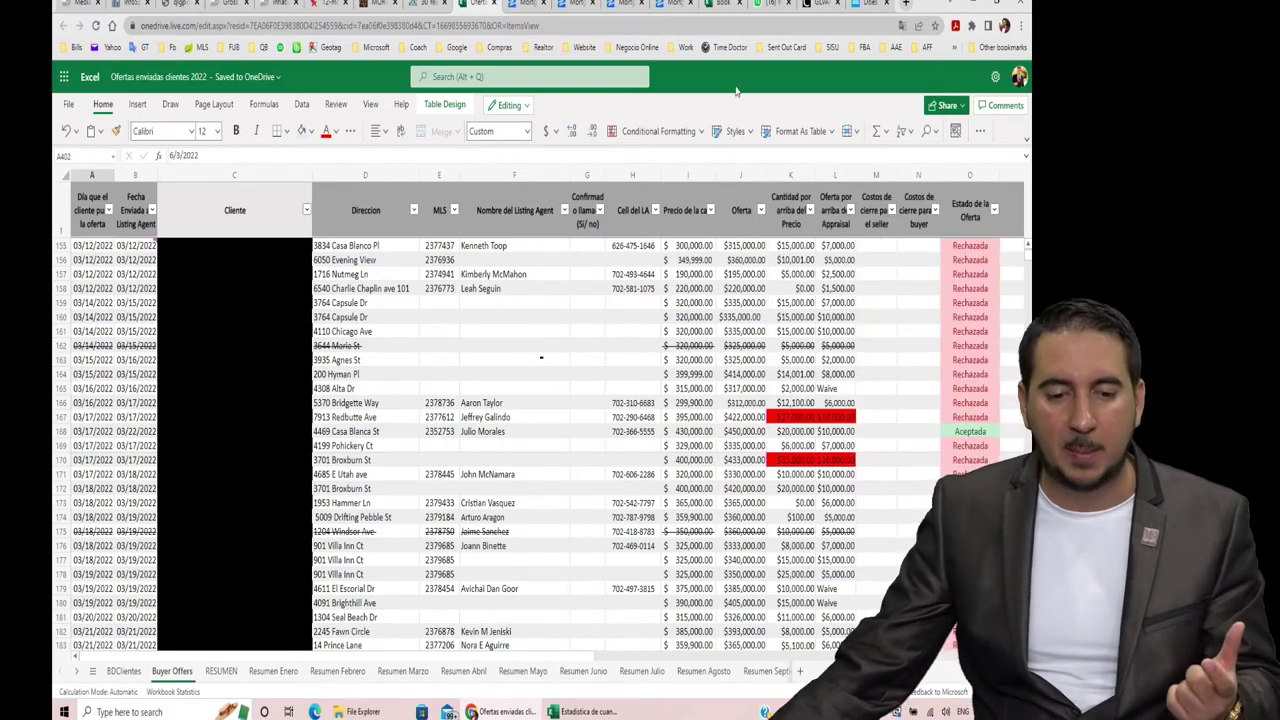
pyautogui.click(722, 4)
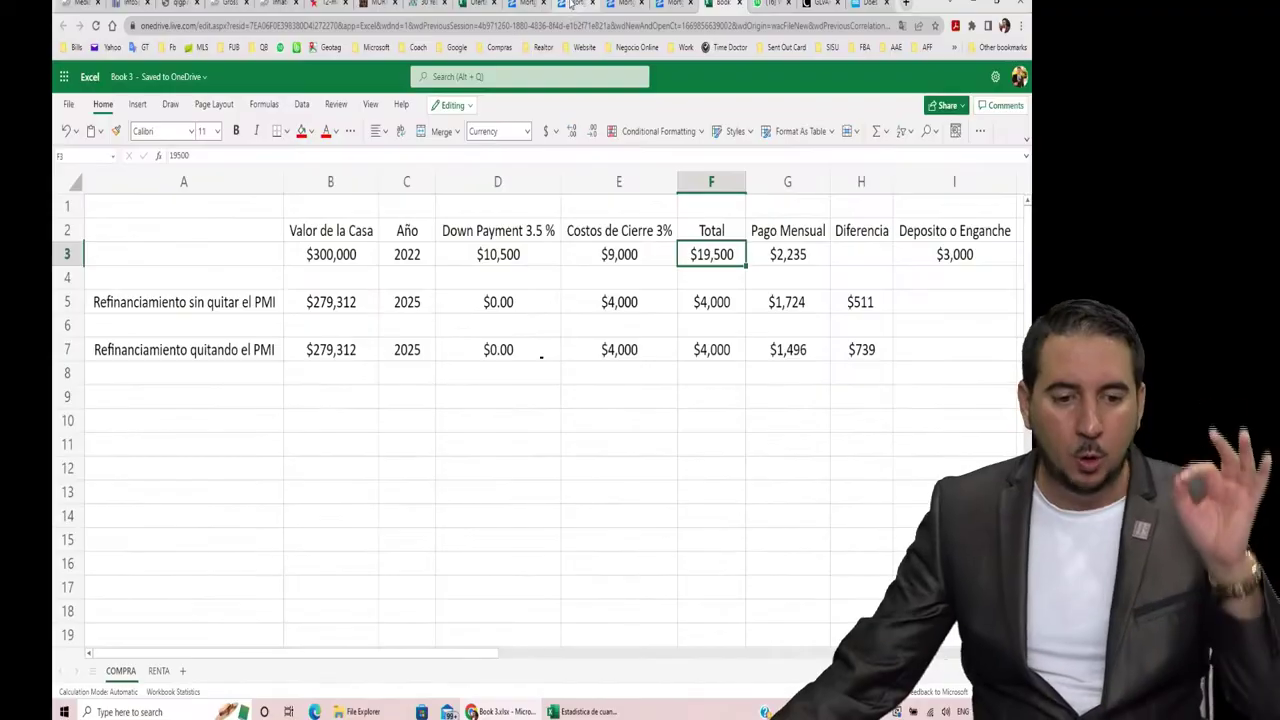
# Examine the Zillow amortization schedule for the $300,000 purchase at month 36, checking the interest and the remaining principal.
pyautogui.click(571, 8)
pyautogui.scroll(10, 603, 120)
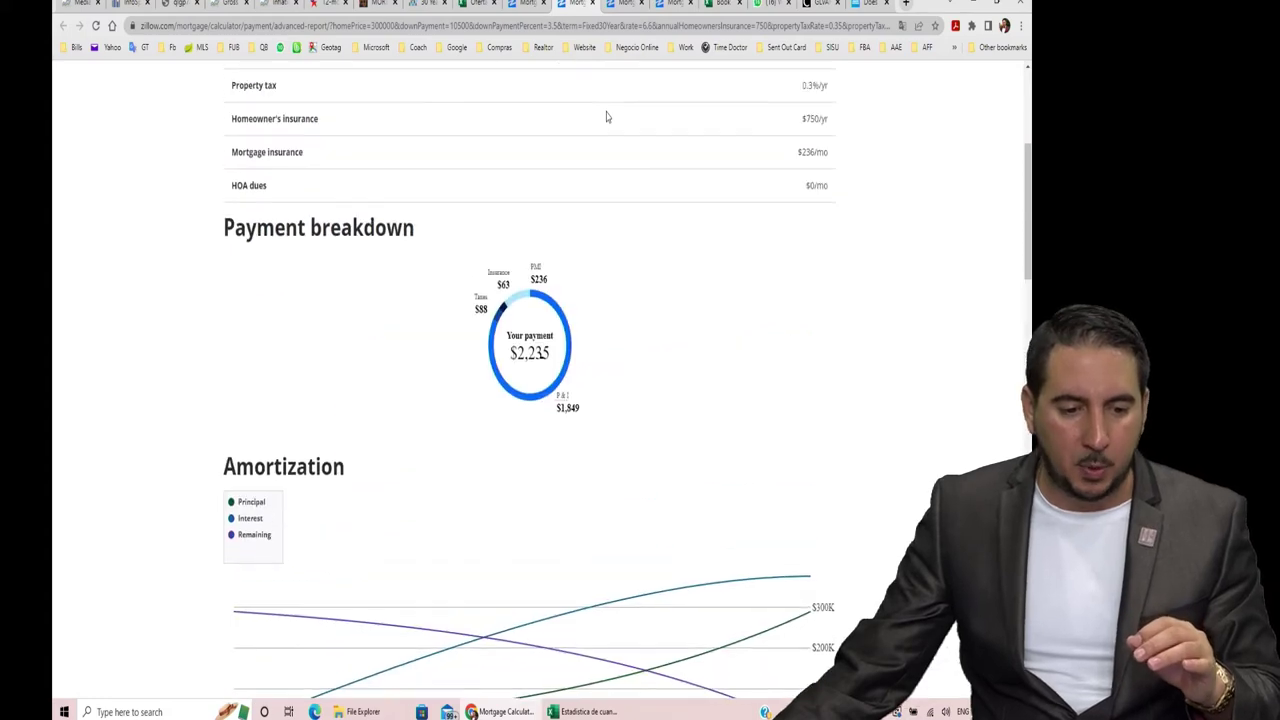
pyautogui.scroll(-10, 768, 314)
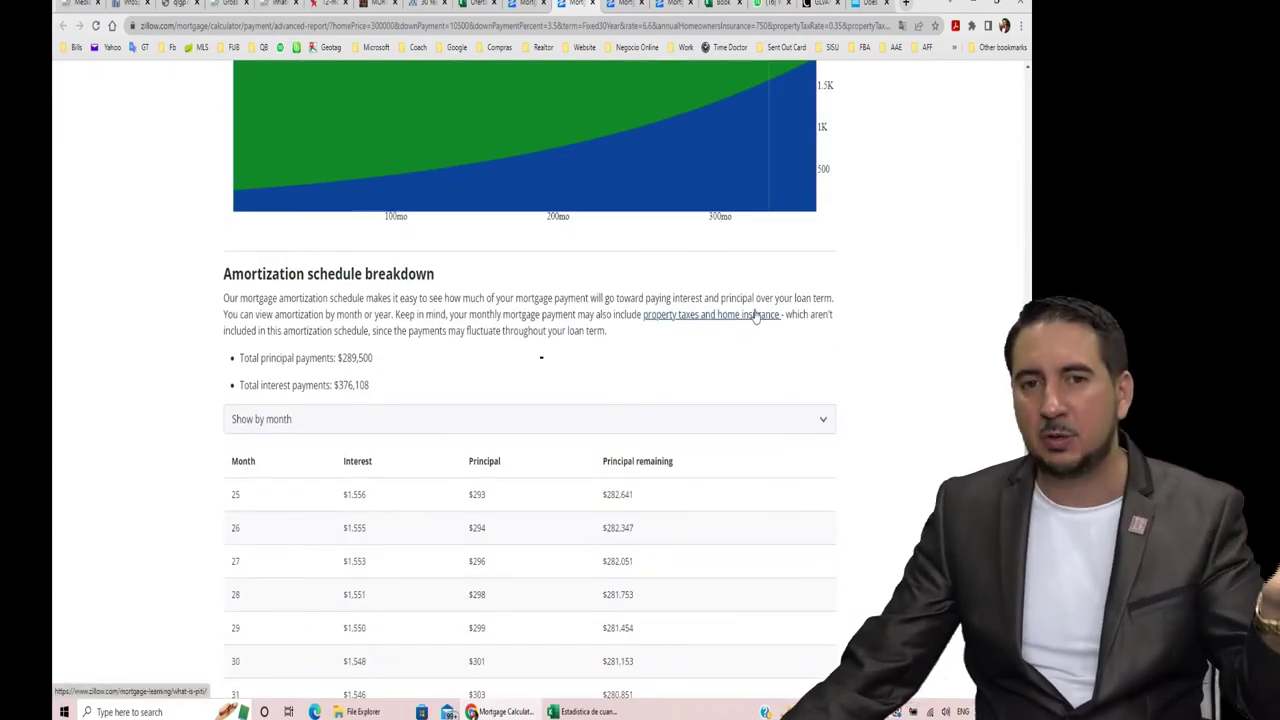
pyautogui.scroll(-5, 757, 316)
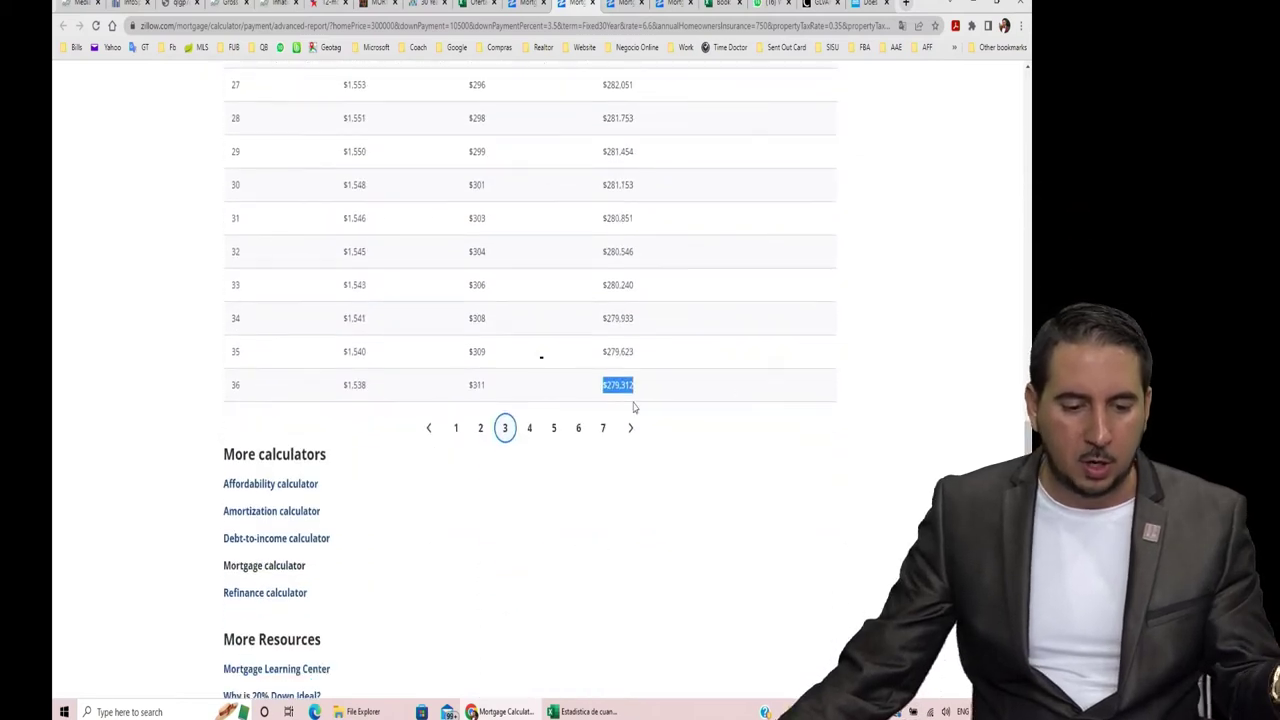
pyautogui.moveTo(243, 387); pyautogui.dragTo(220, 393)
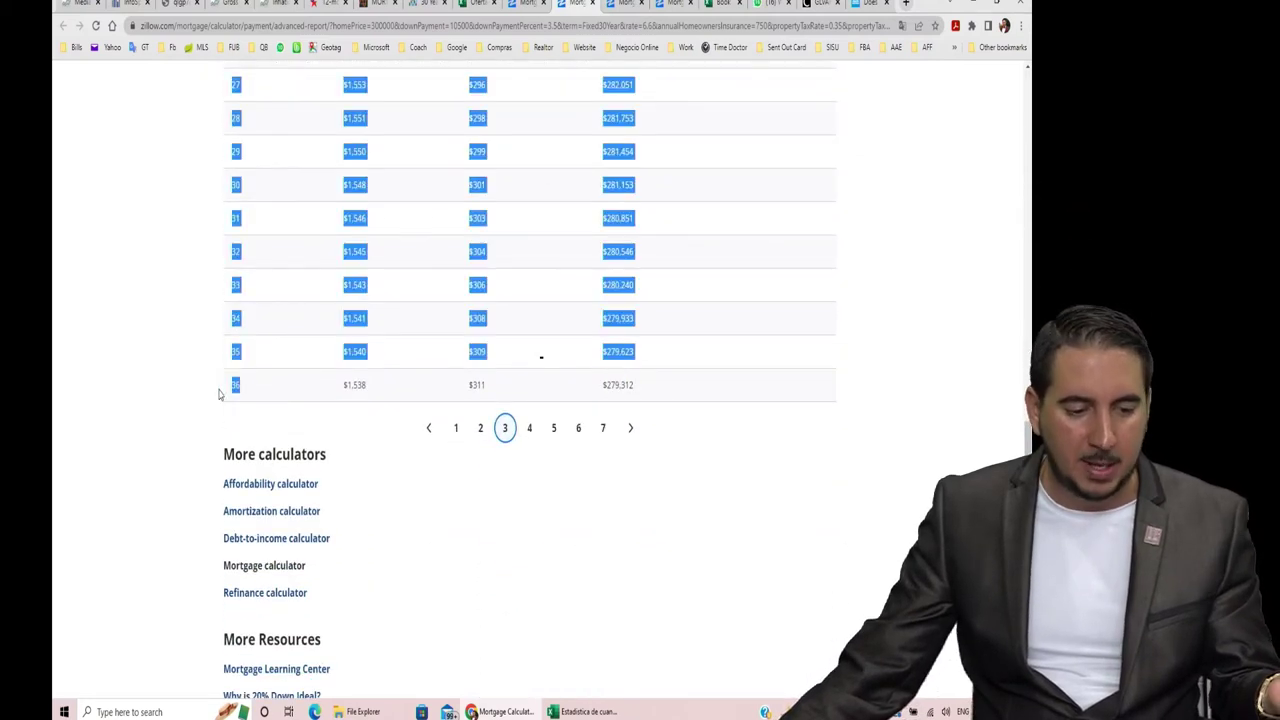
pyautogui.click(272, 386)
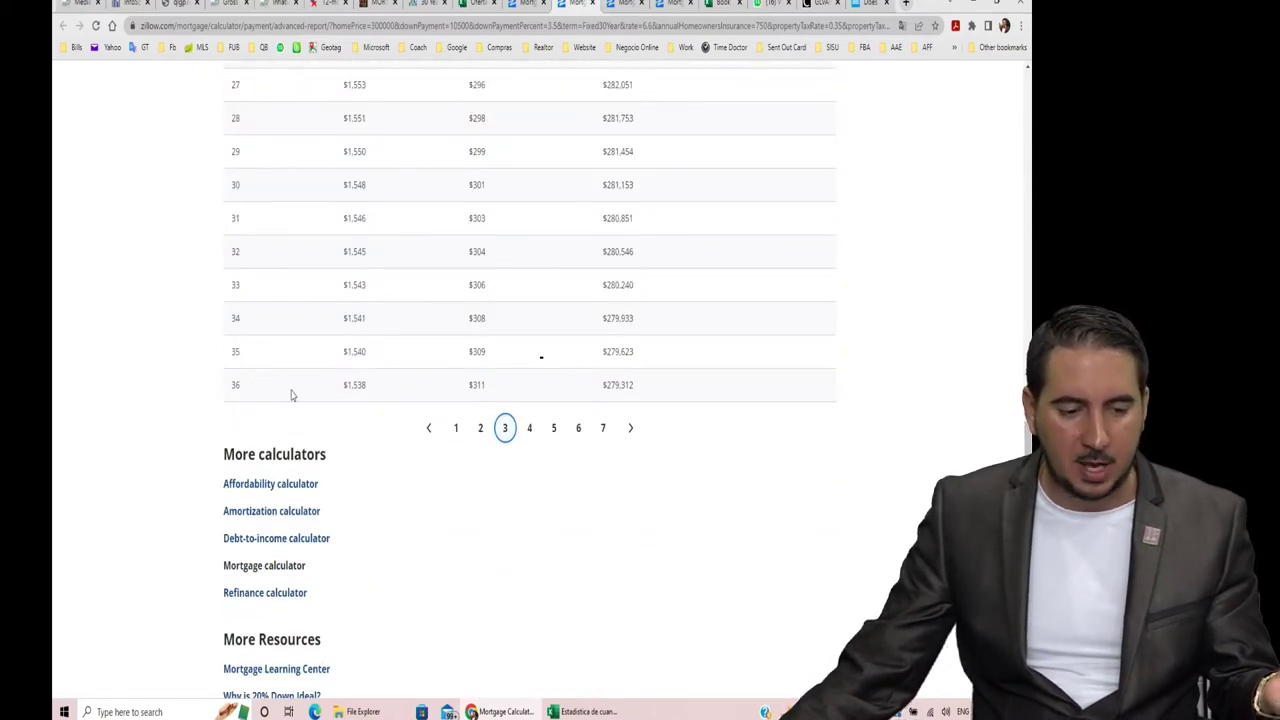
pyautogui.doubleClick(605, 398)
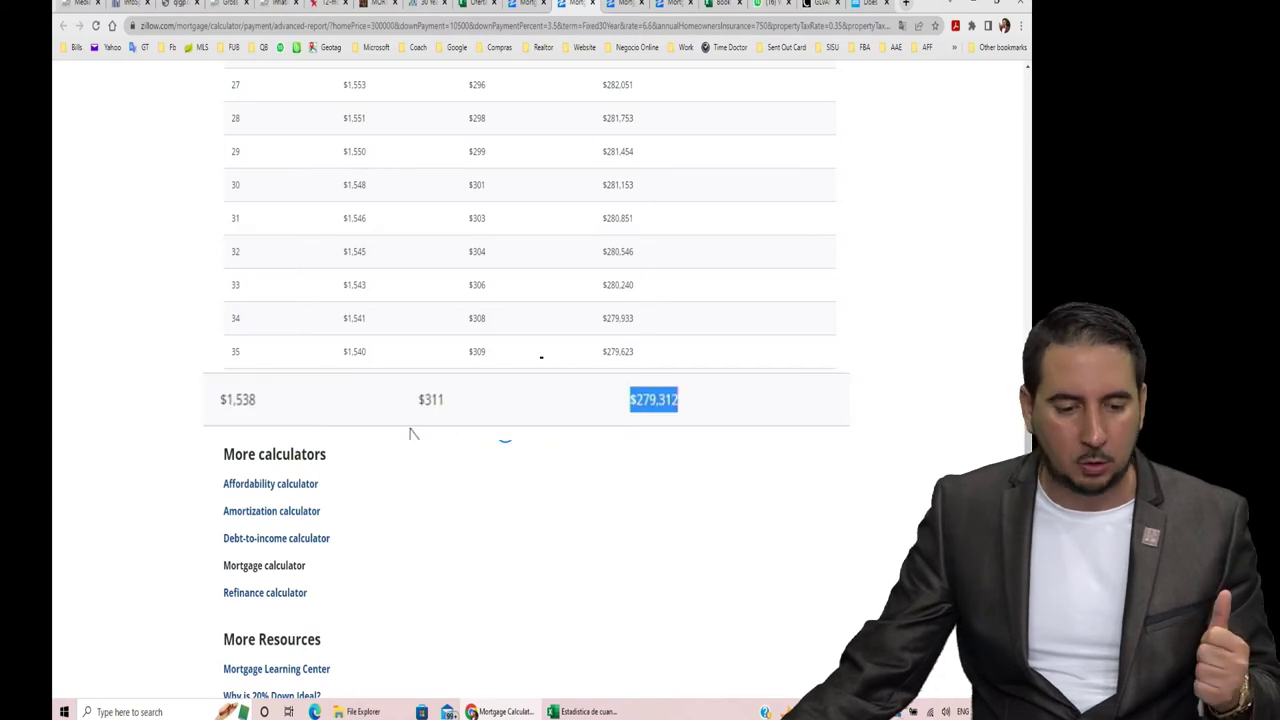
pyautogui.click(252, 403)
pyautogui.moveTo(252, 403); pyautogui.dragTo(215, 415)
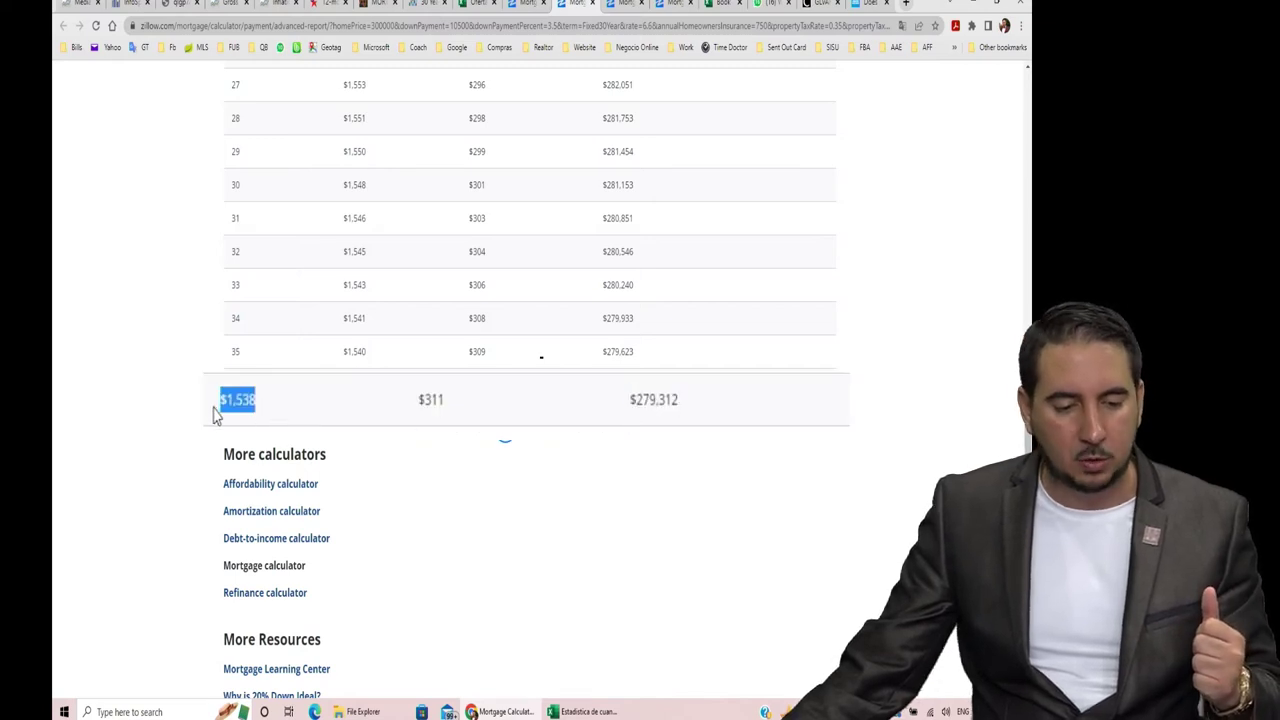
# In the $279,312 Zillow refinance estimate without PMI, set property tax to 0.45% and home insurance to $750 per year.
pyautogui.hotkey('ctrl', 'Tab')
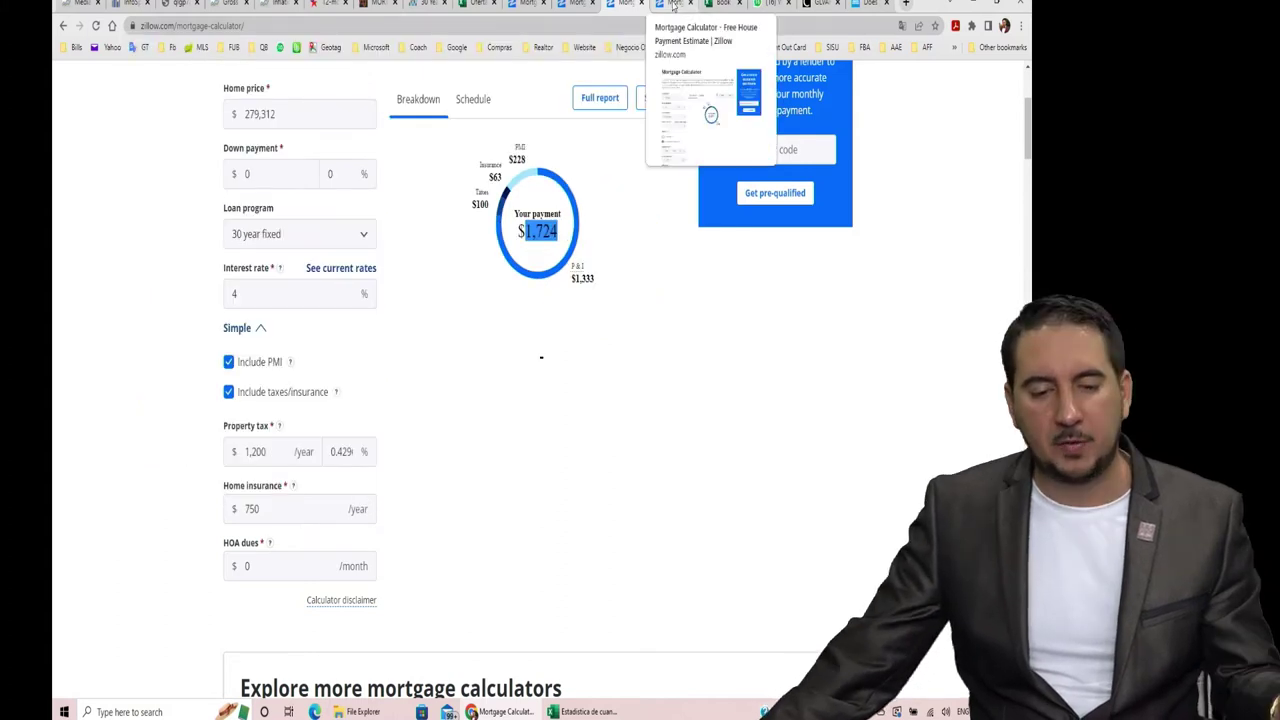
pyautogui.click(674, 6)
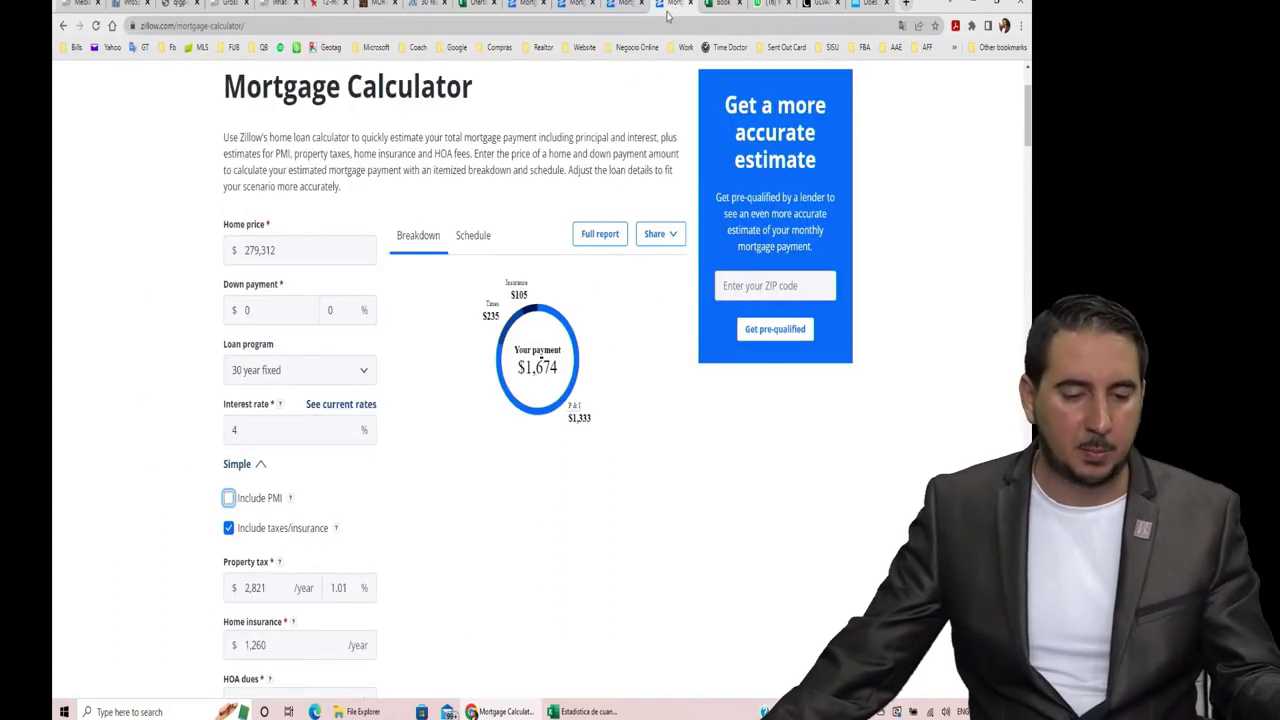
pyautogui.scroll(-2, 610, 390)
pyautogui.tripleClick(343, 384)
pyautogui.write('0.35')
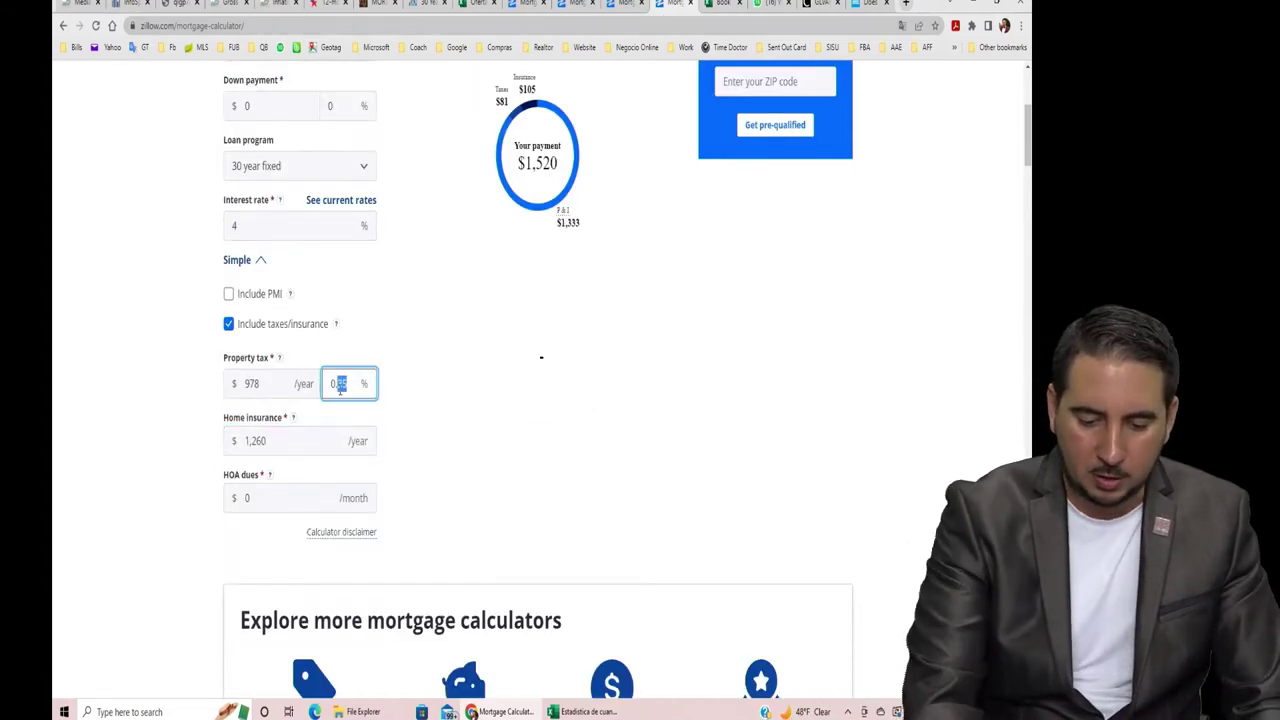
pyautogui.write('45')
pyautogui.press('Tab')
pyautogui.write('750')
pyautogui.press('Tab')
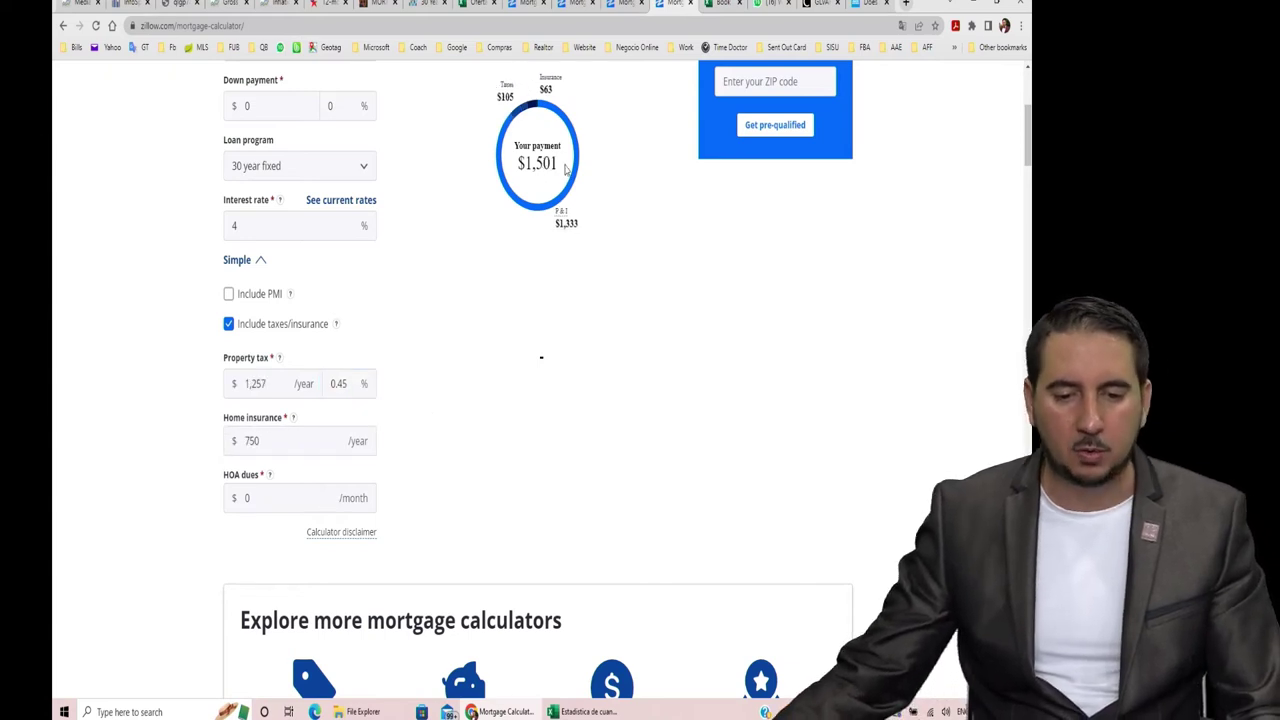
# Review the 2022 purchase row in Book 3, covering down payment, closing costs, total, deposit and monthly payment.
pyautogui.hotkey('ctrl', 'Tab')
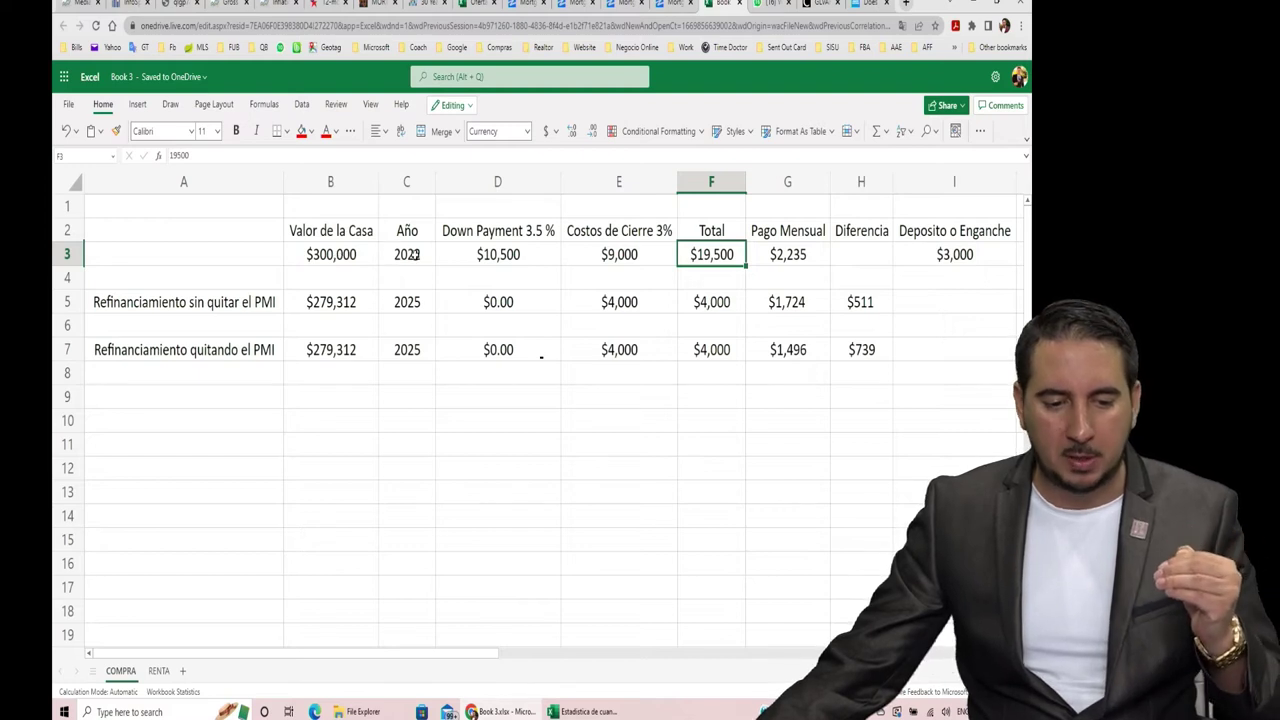
pyautogui.click(527, 258)
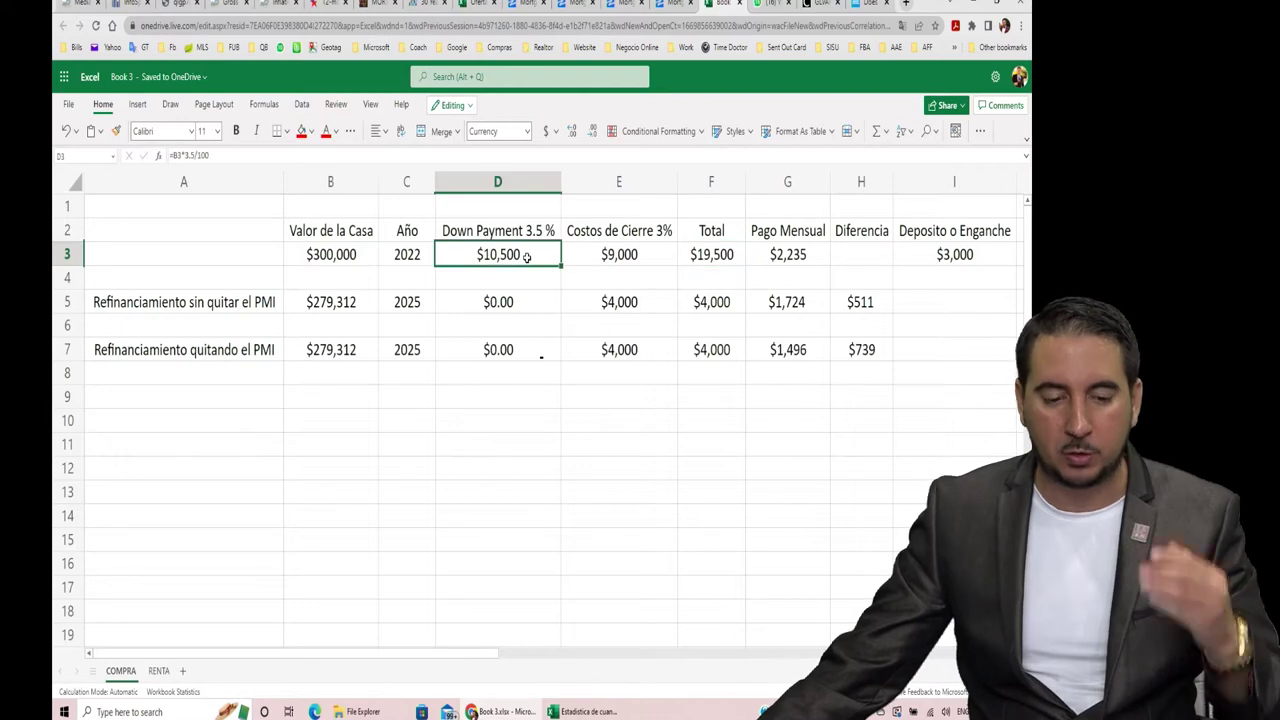
pyautogui.click(619, 258)
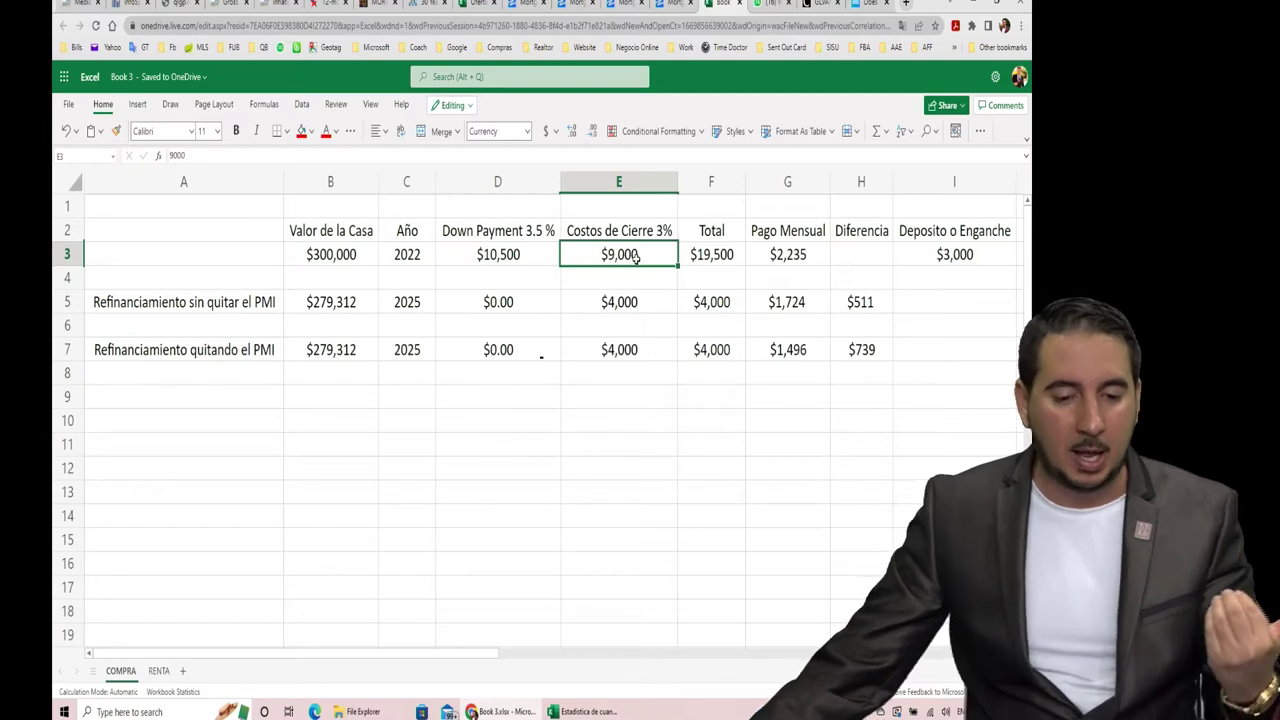
pyautogui.click(716, 257)
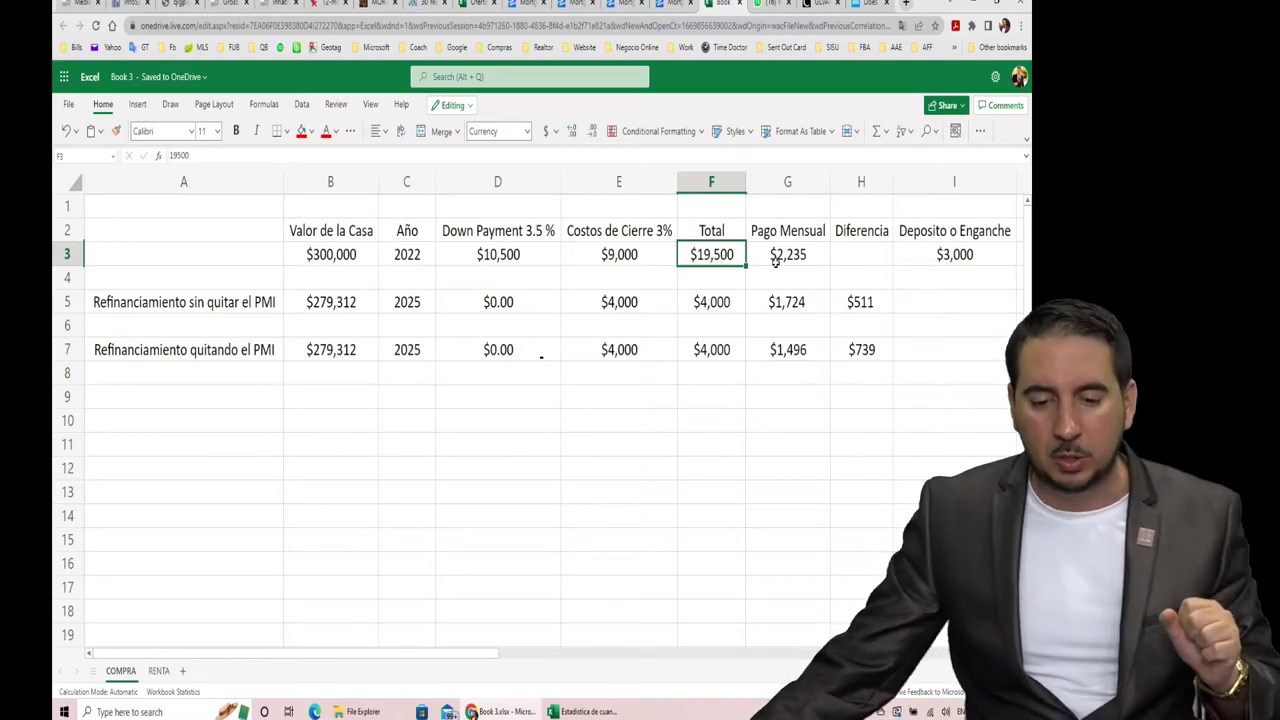
pyautogui.click(960, 259)
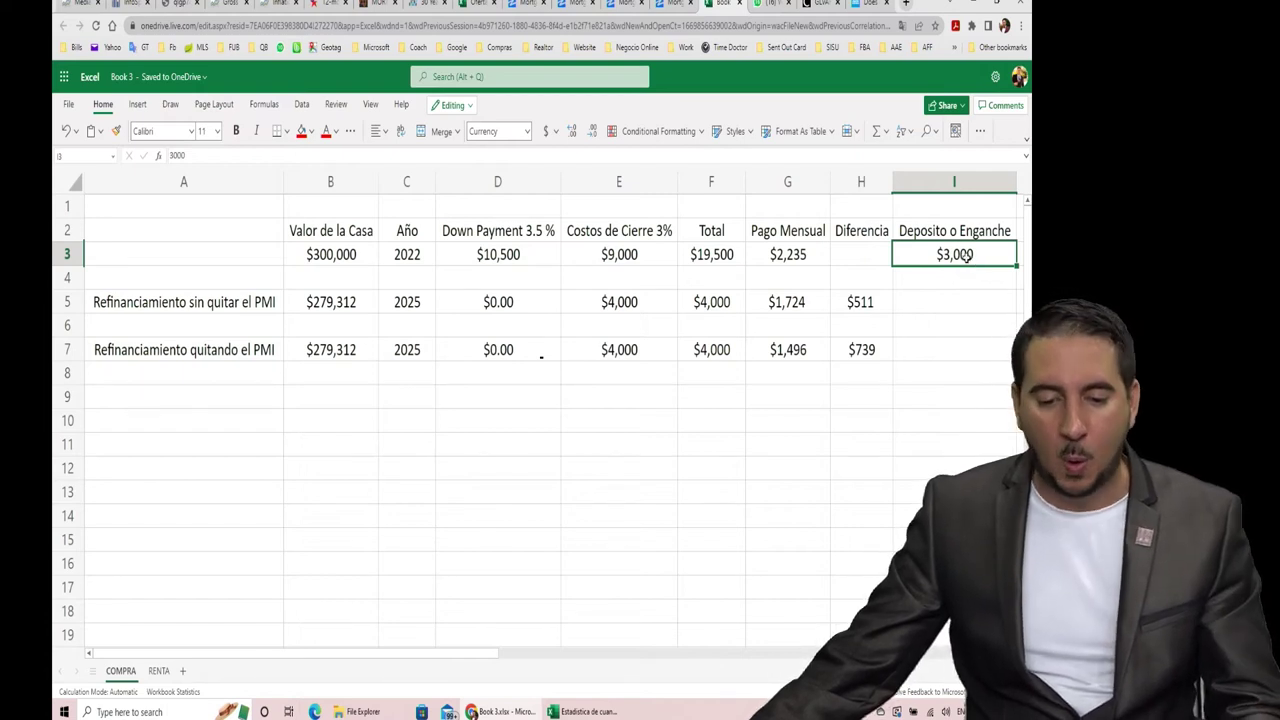
pyautogui.click(803, 257)
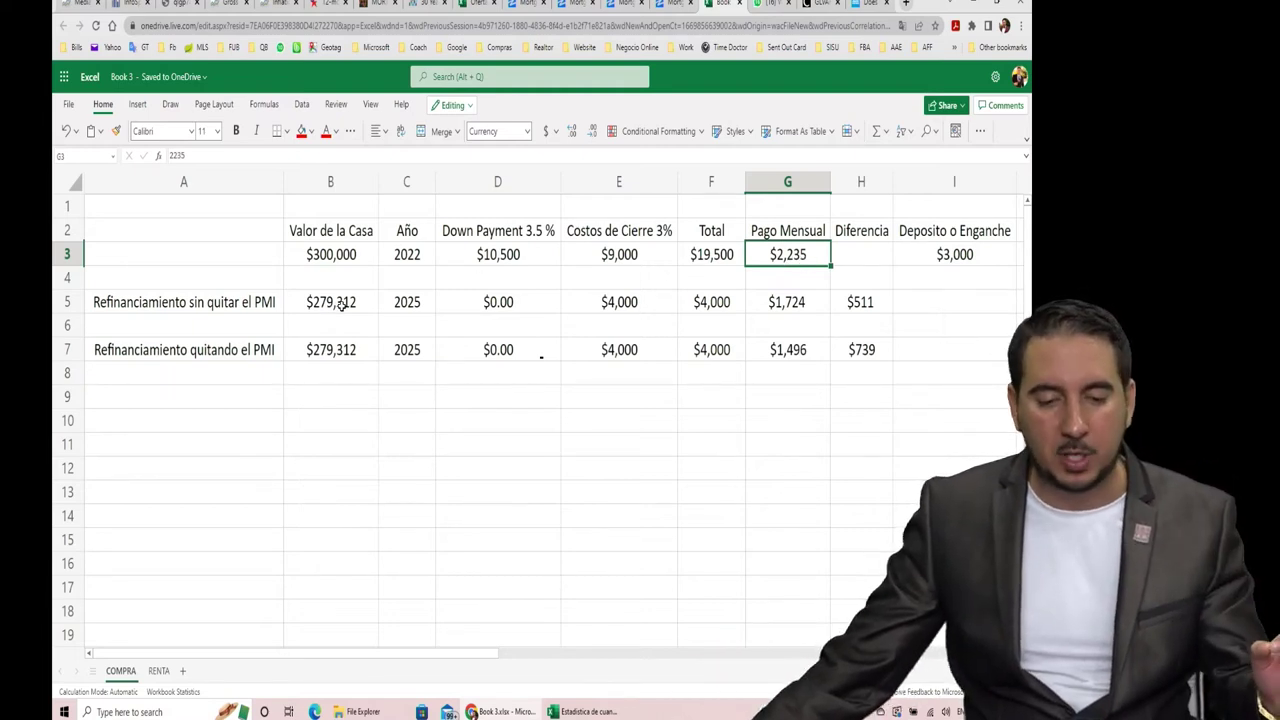
# Compare the monthly payments and savings of the 2025 refinancing rows with and without PMI on the COMPRA sheet.
pyautogui.click(262, 306)
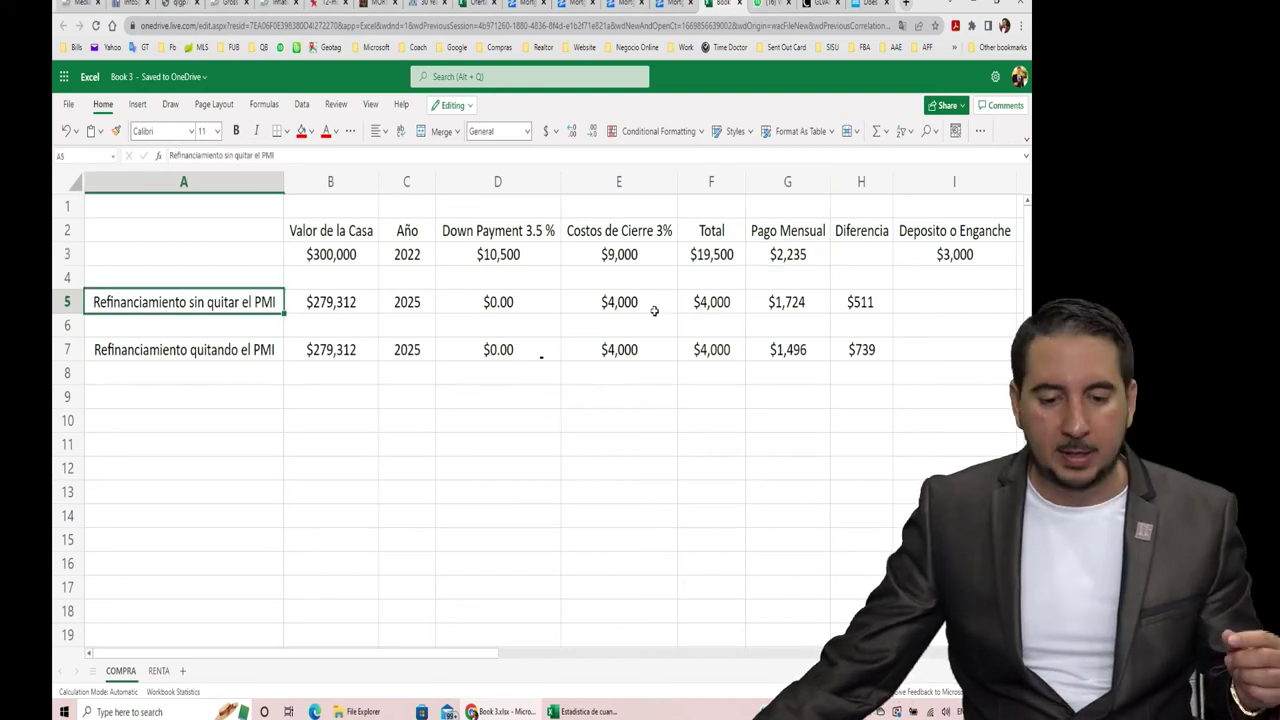
pyautogui.click(778, 305)
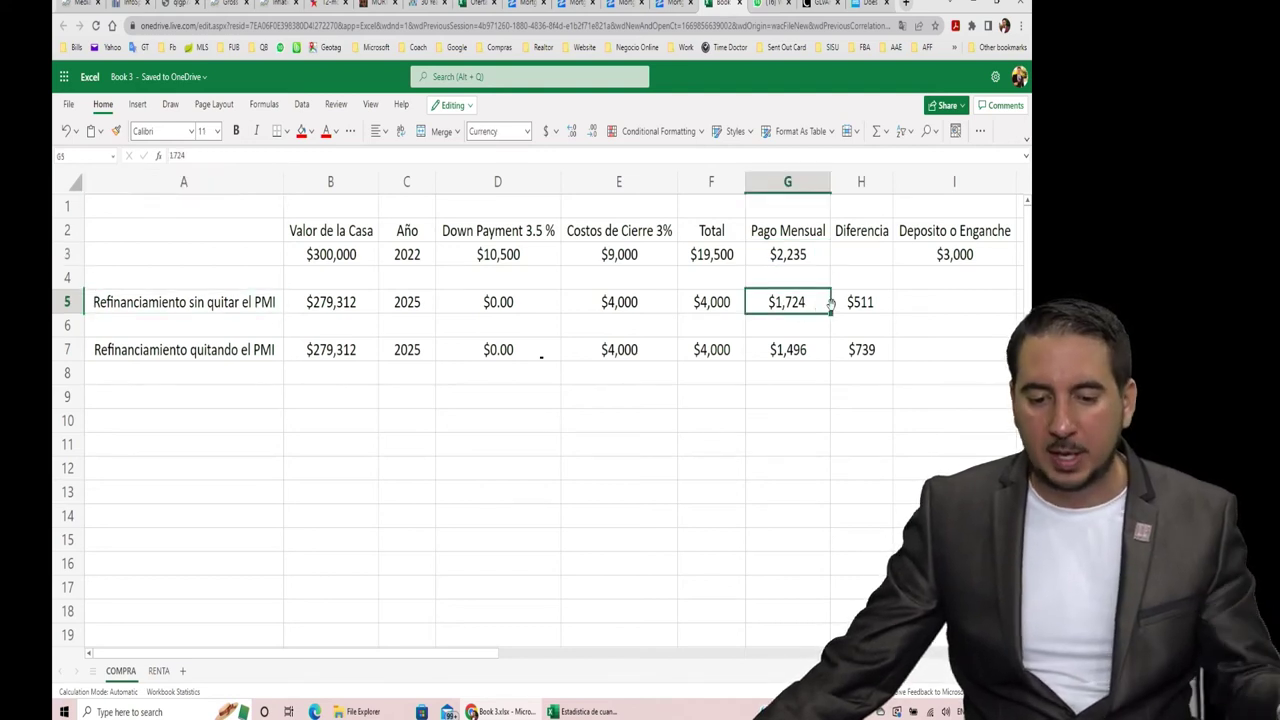
pyautogui.click(869, 305)
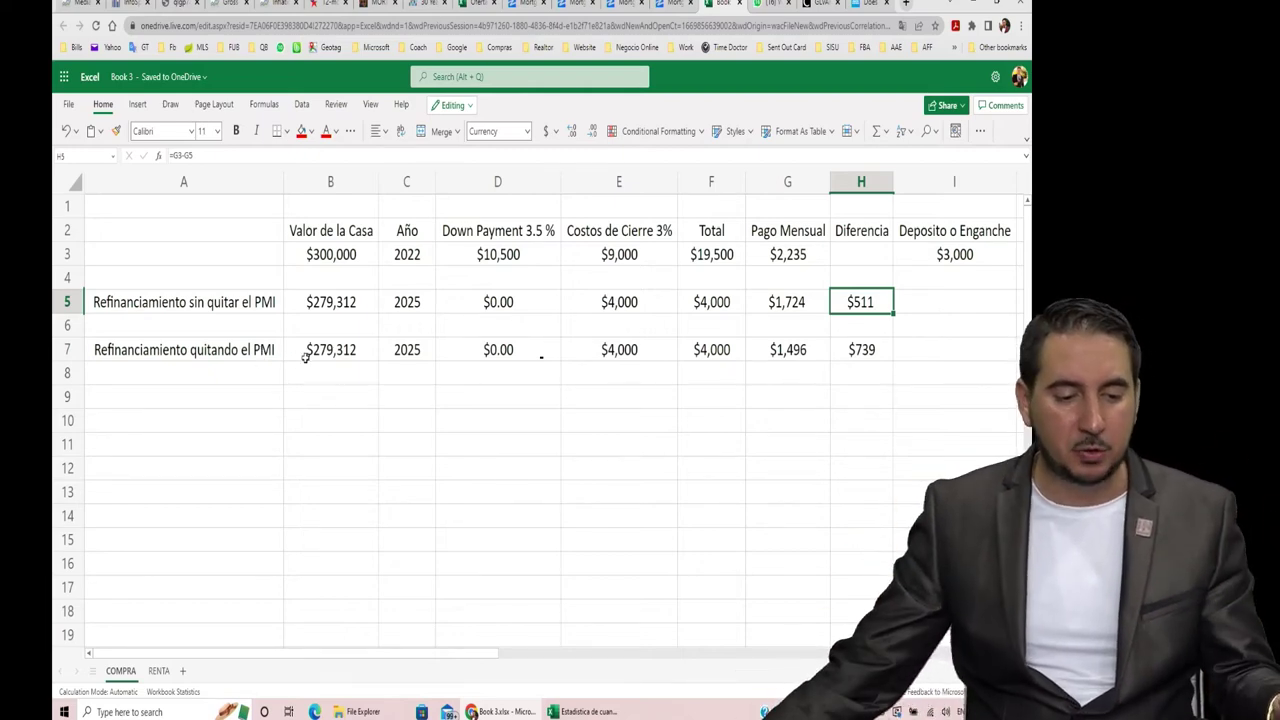
pyautogui.click(352, 357)
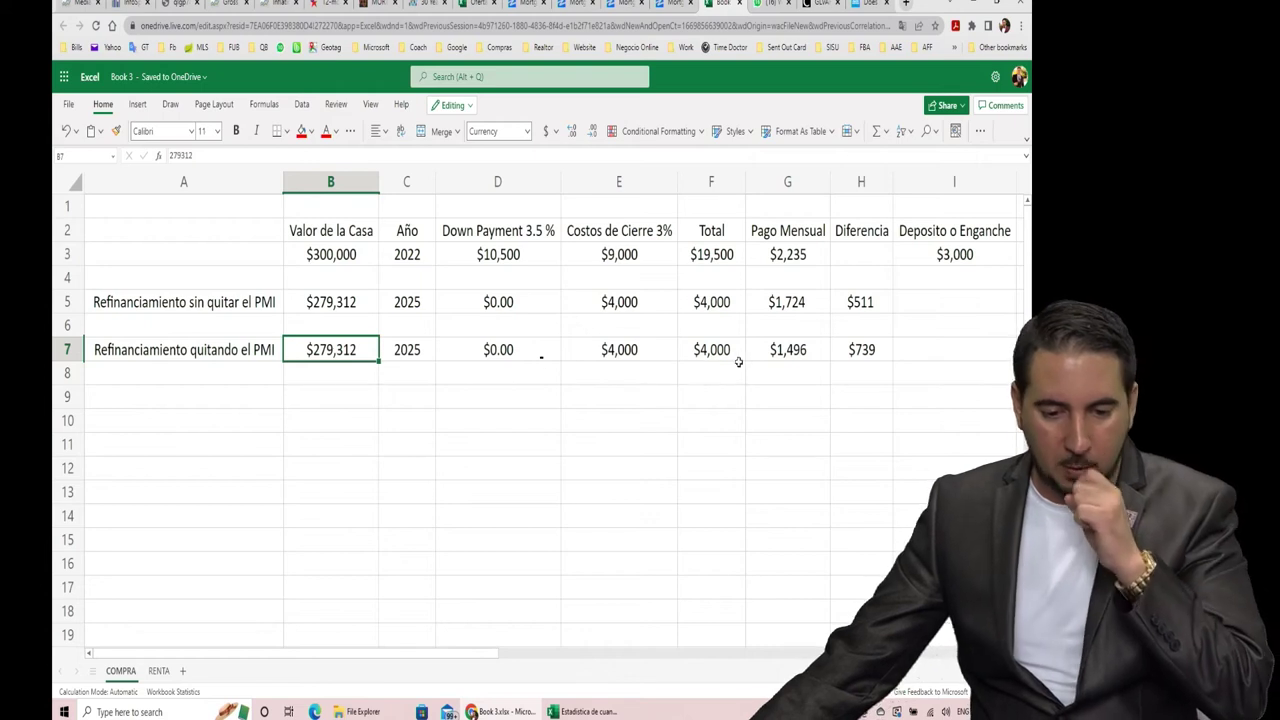
pyautogui.click(808, 360)
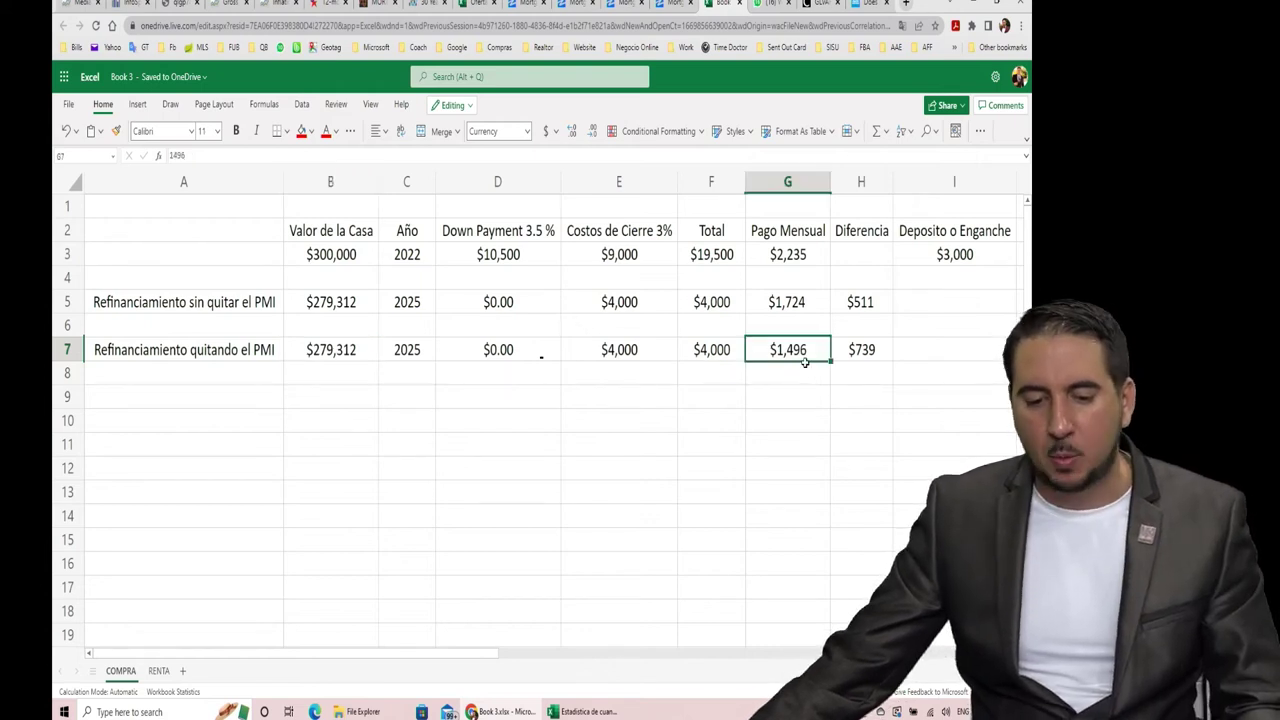
pyautogui.click(856, 356)
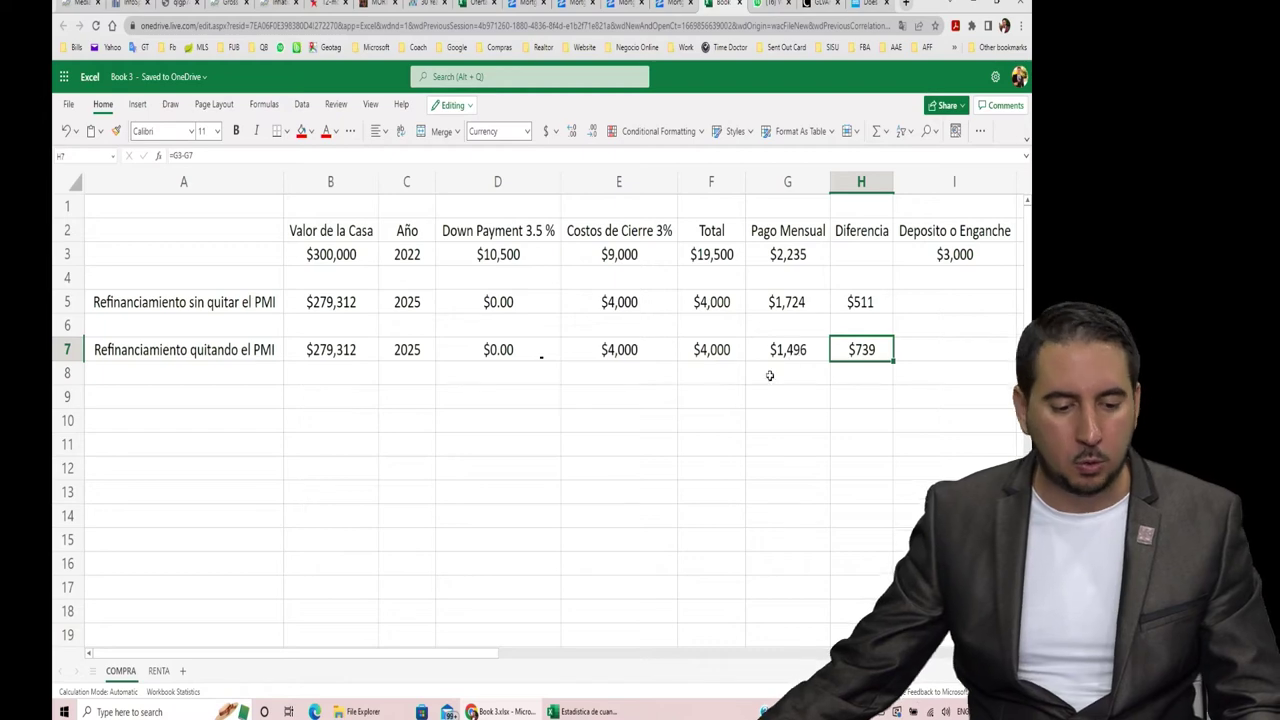
# Review the rent cost on the RENTA sheet for one month, 12 months, two years and three years.
pyautogui.click(158, 671)
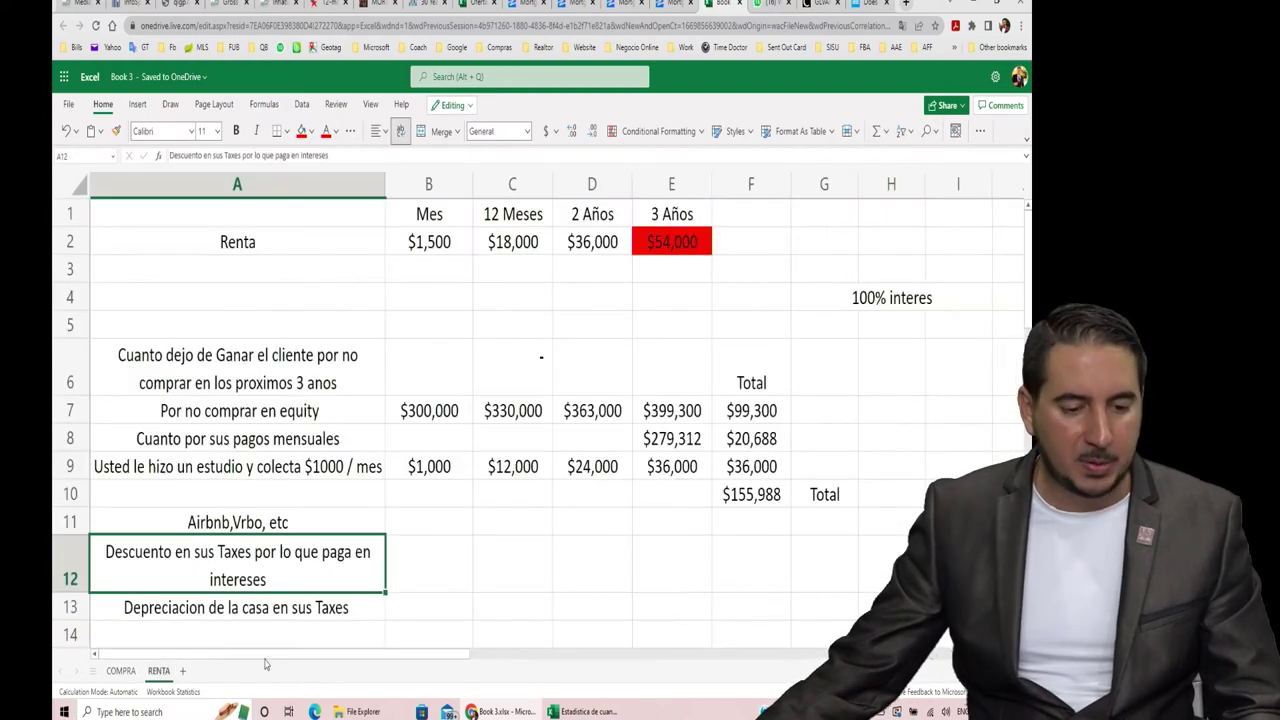
pyautogui.click(437, 250)
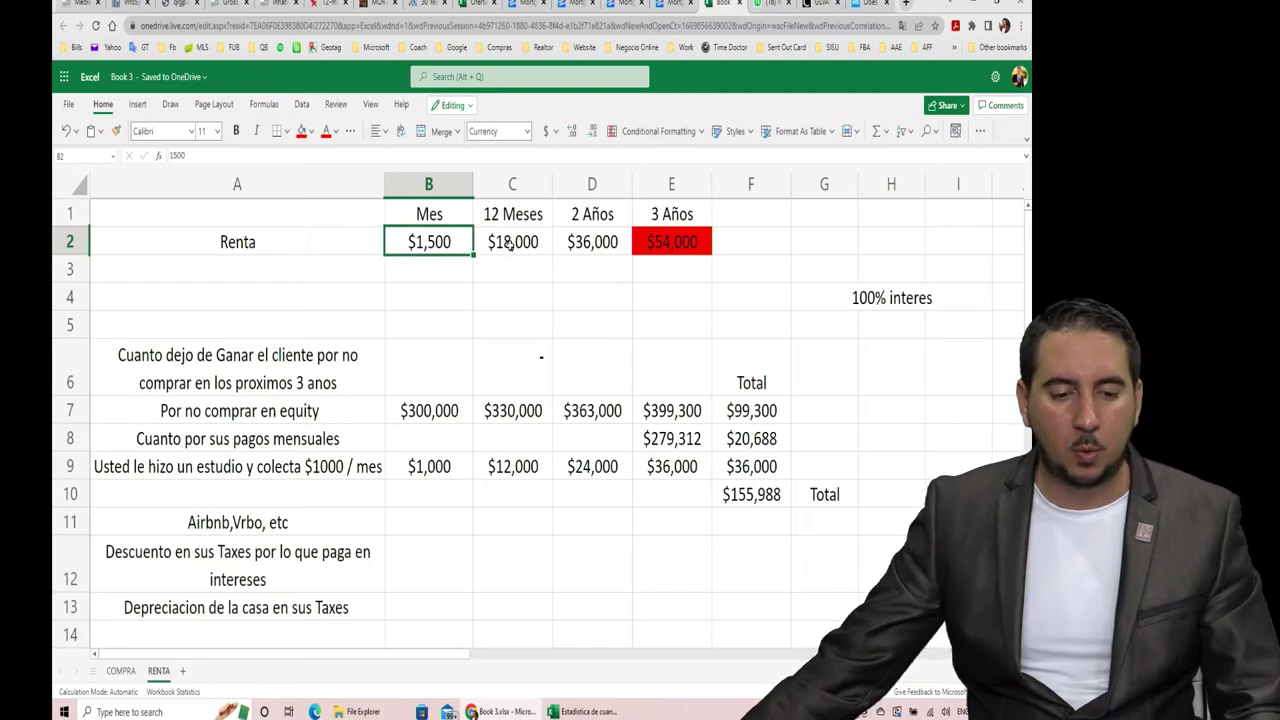
pyautogui.click(511, 247)
pyautogui.click(587, 243)
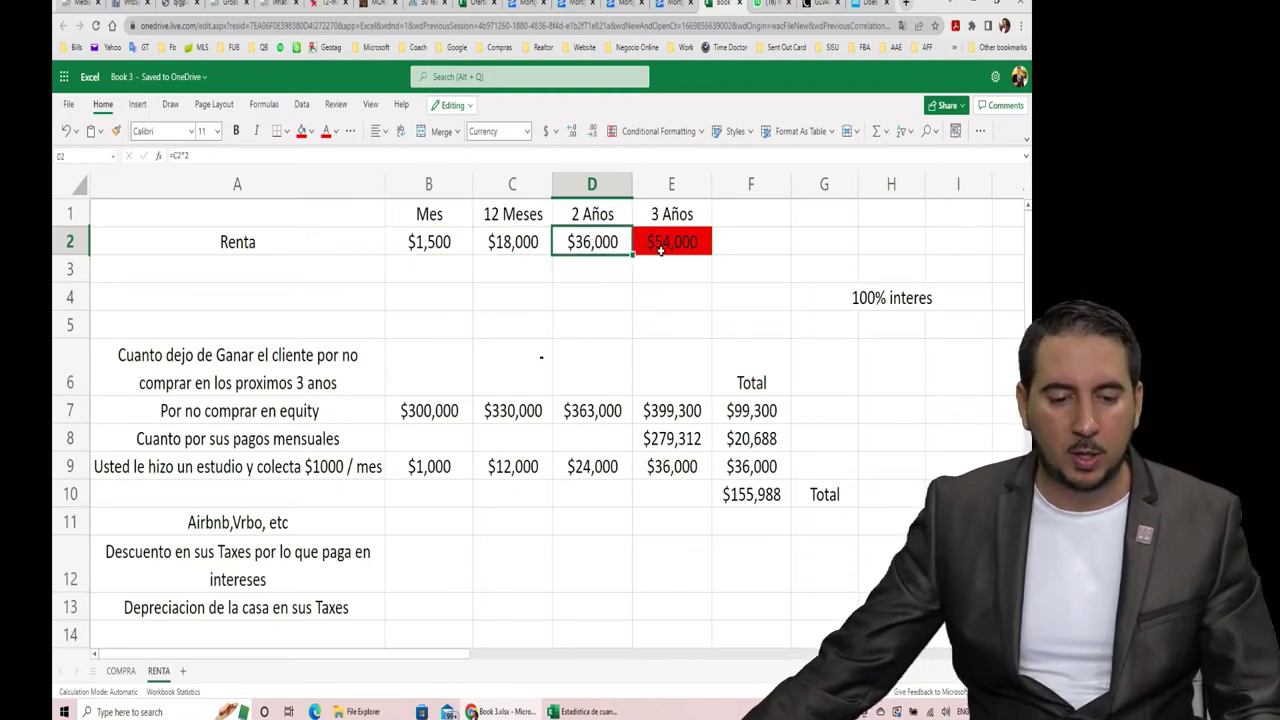
pyautogui.click(658, 251)
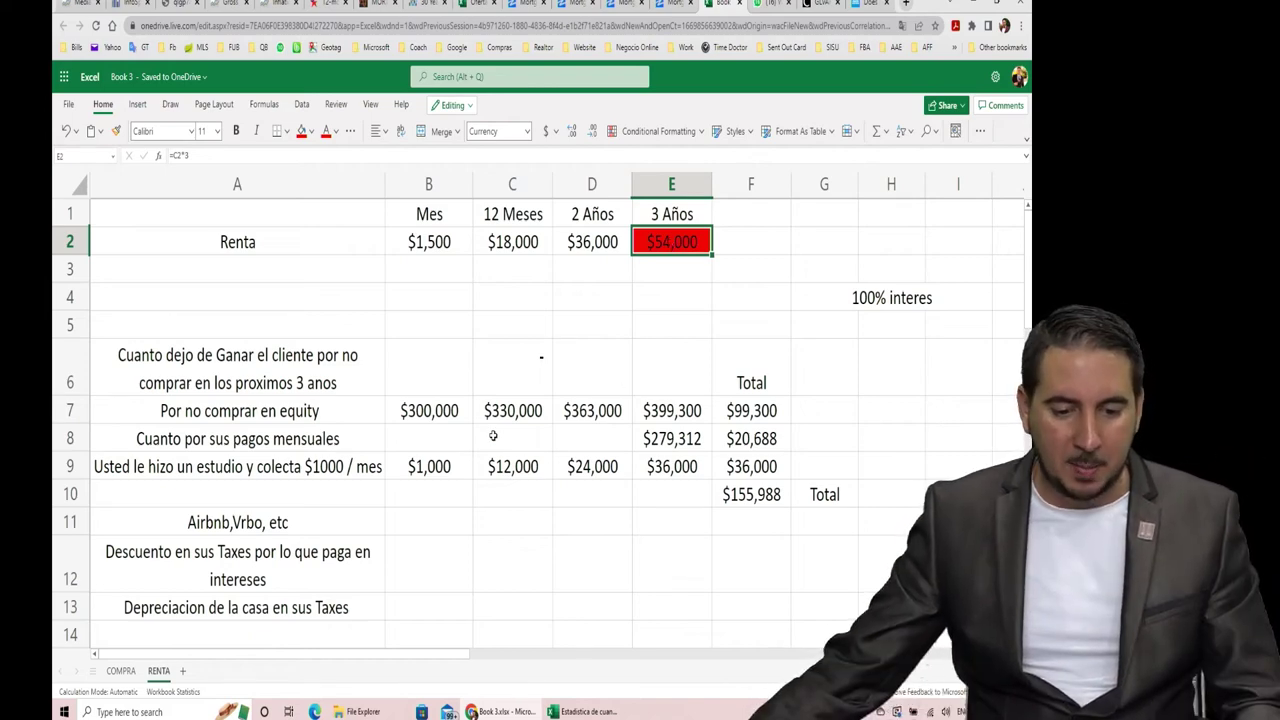
pyautogui.scroll(-1, 493, 436)
pyautogui.scroll(1, 390, 390)
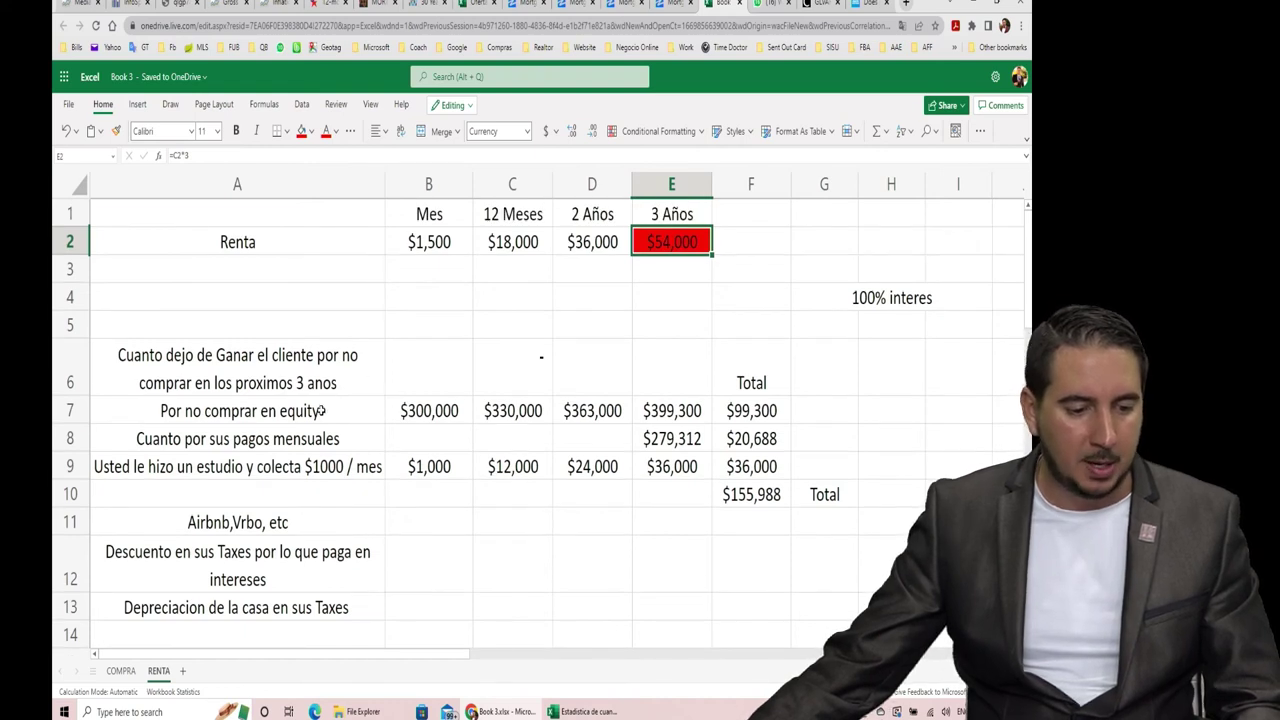
# Review the RENTA rows for equity missed by not buying and for monthly payments, including each row's total.
pyautogui.click(328, 410)
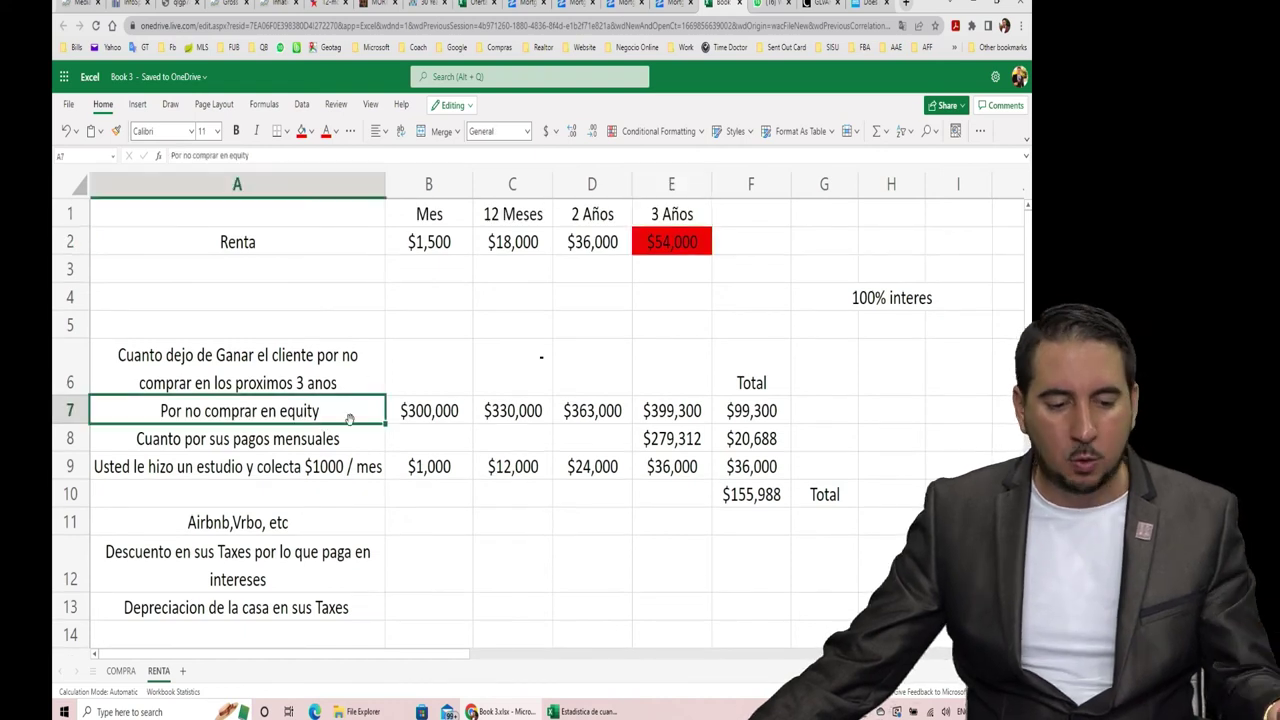
pyautogui.click(669, 409)
pyautogui.click(760, 413)
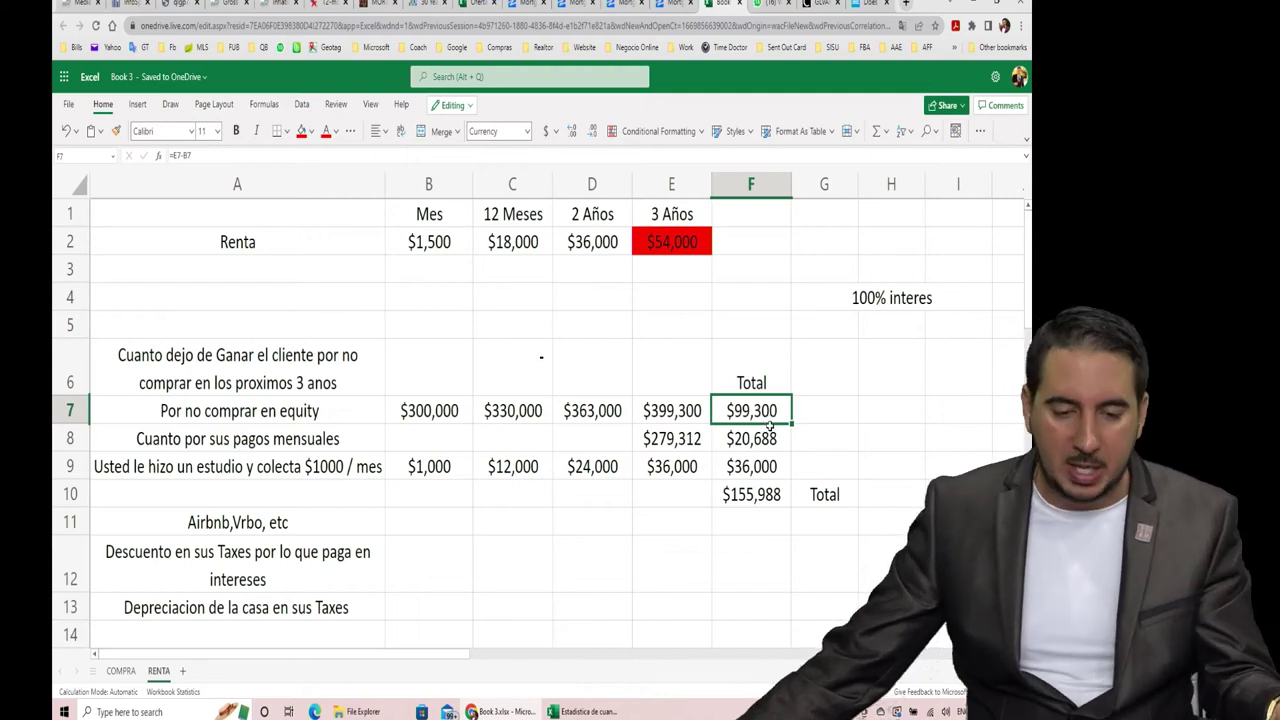
pyautogui.click(255, 443)
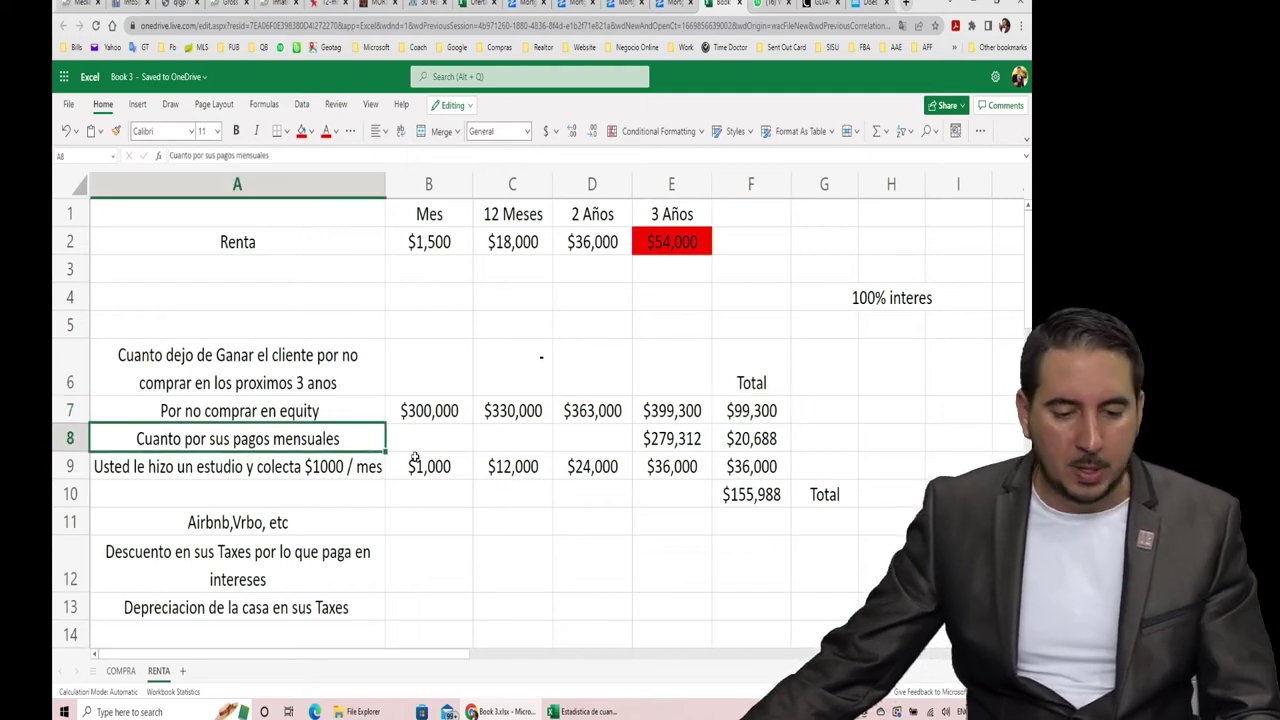
pyautogui.click(775, 450)
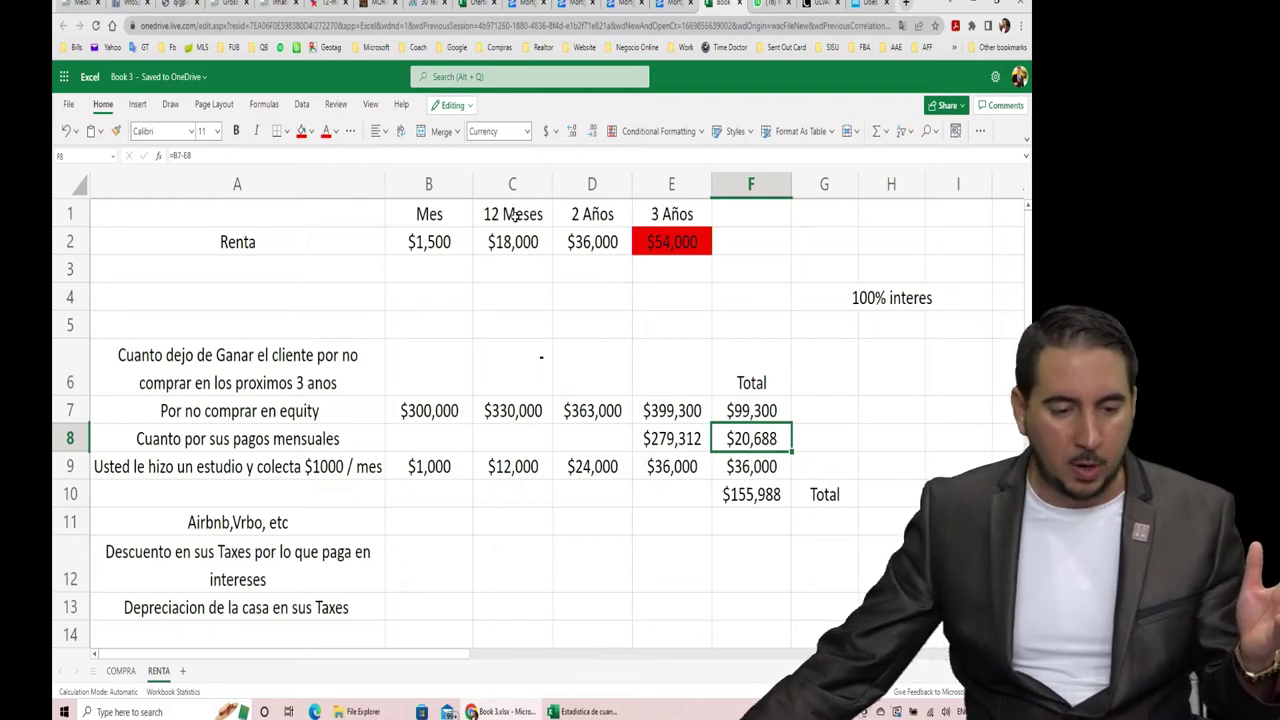
# Review the $1000 per month studio income over 12 months, two and three years, and the combined total of missed gains.
pyautogui.click(513, 468)
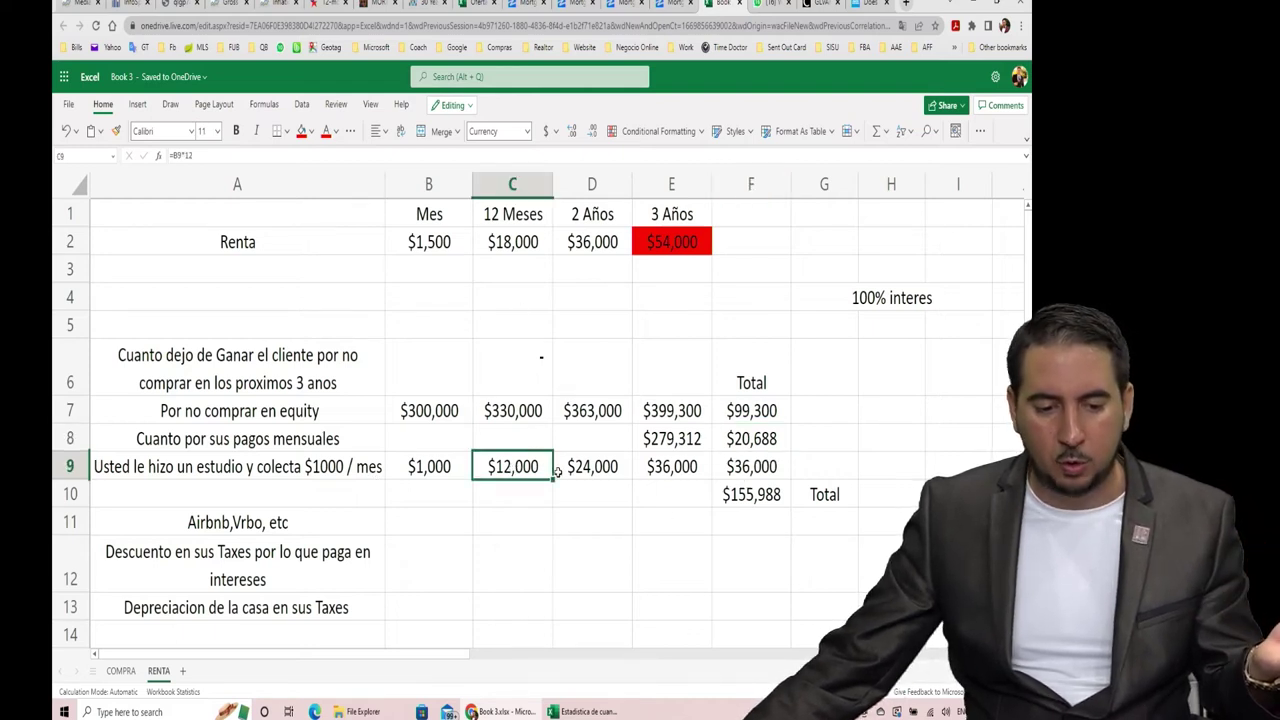
pyautogui.click(603, 469)
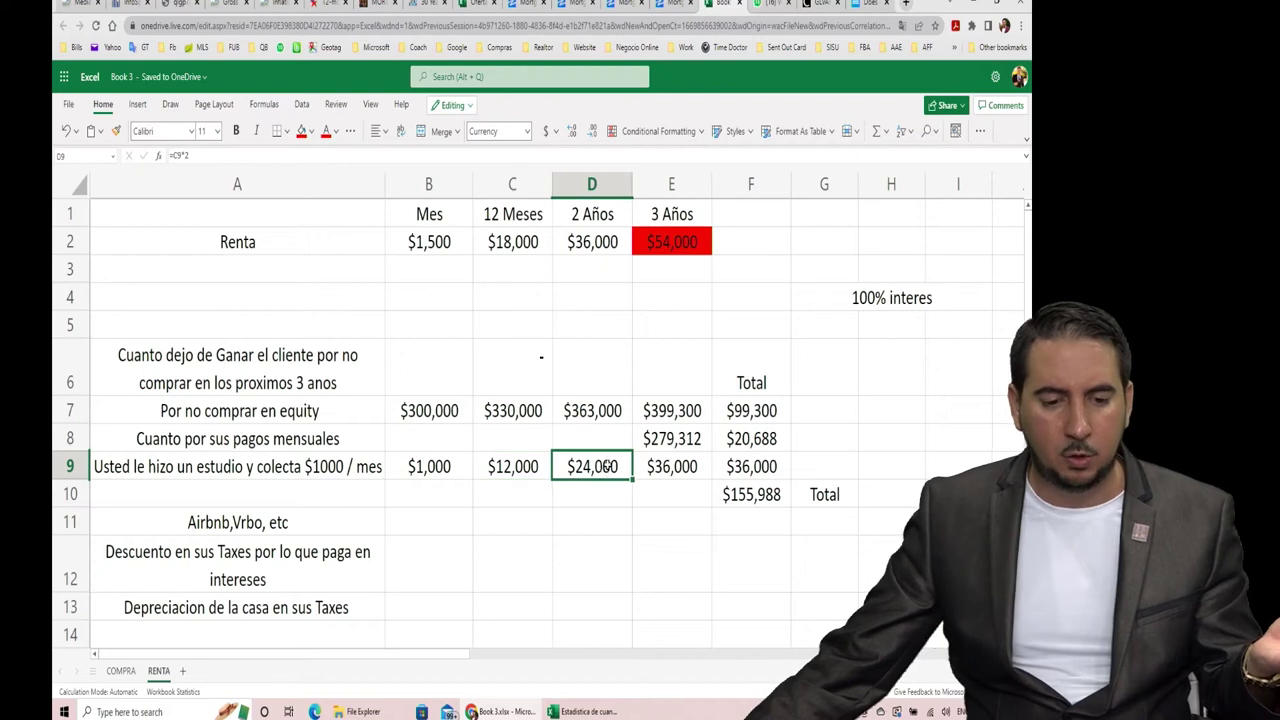
pyautogui.click(665, 472)
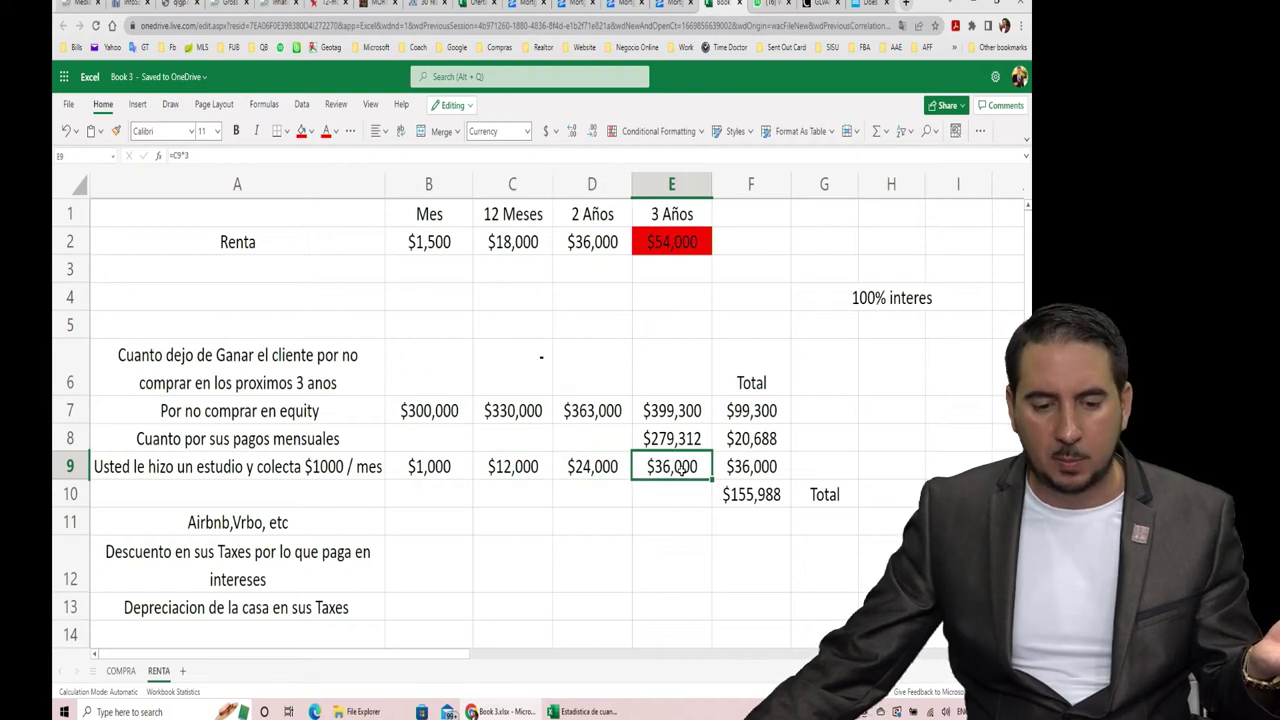
pyautogui.click(755, 477)
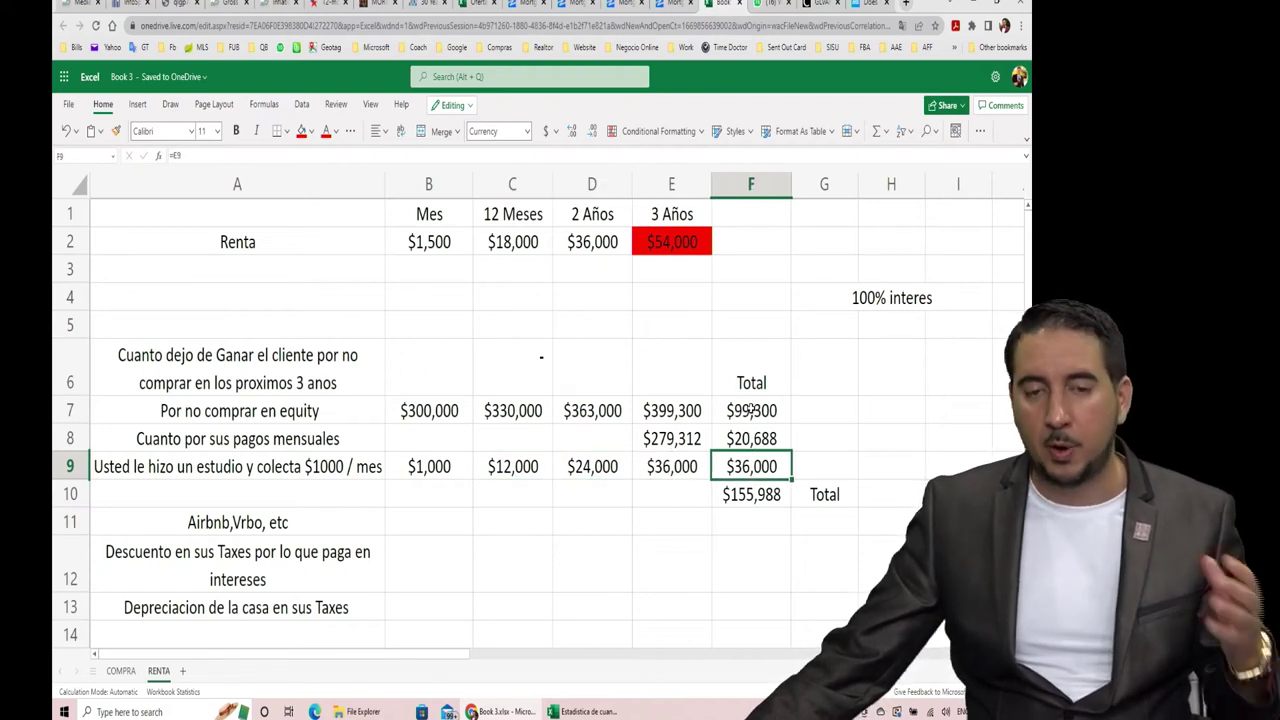
pyautogui.click(766, 410)
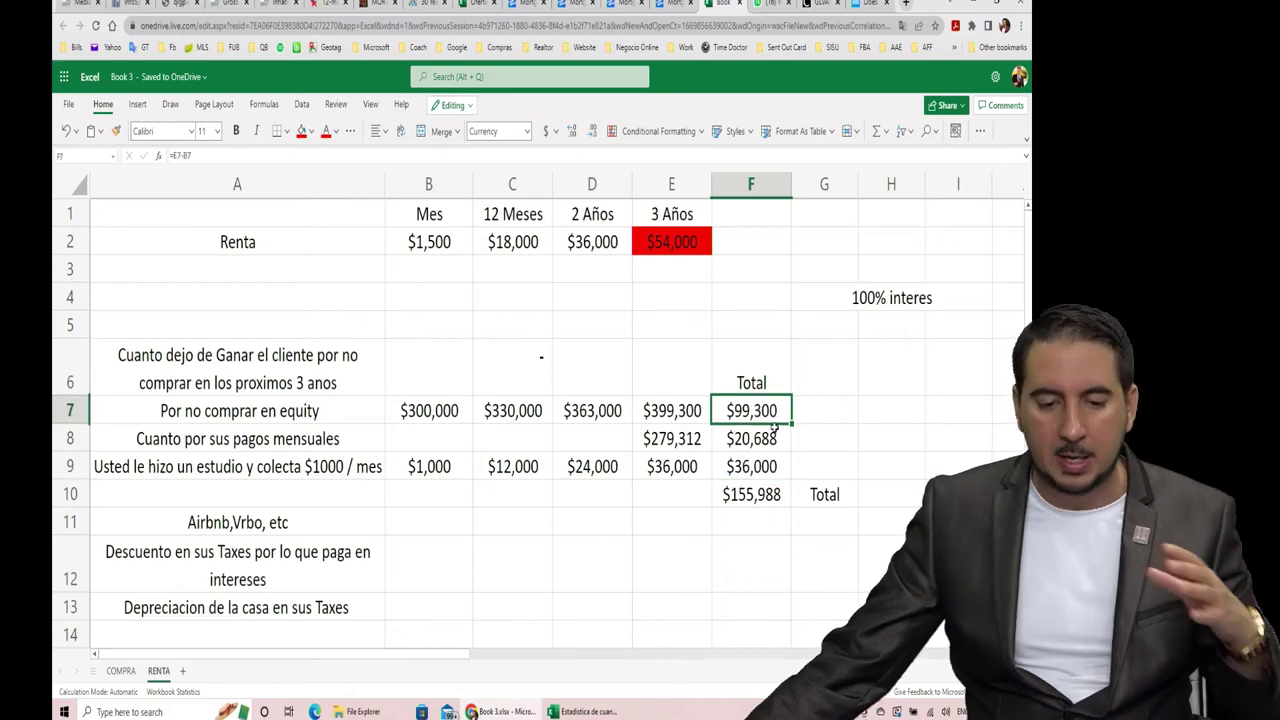
pyautogui.click(759, 496)
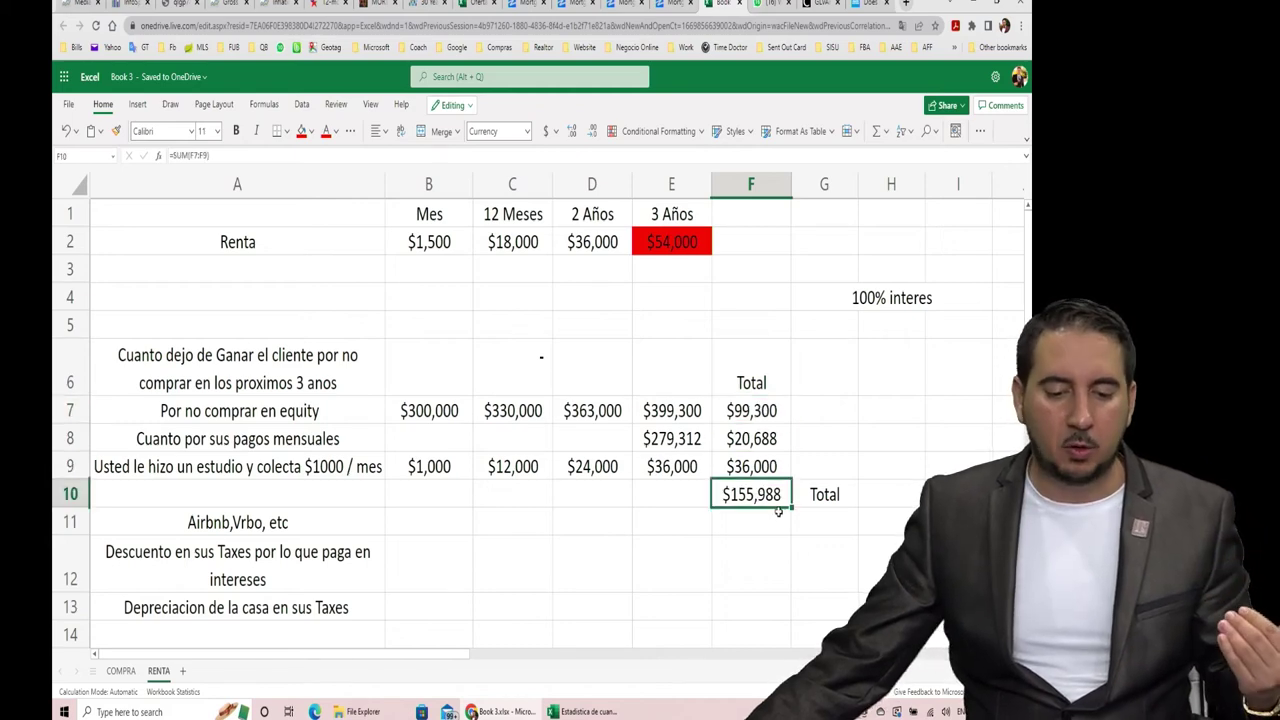
# Review the extra ownership benefits on the RENTA sheet: Airbnb/Vrbo income, tax discount for interest paid, and house depreciation.
pyautogui.click(268, 523)
pyautogui.click(297, 476)
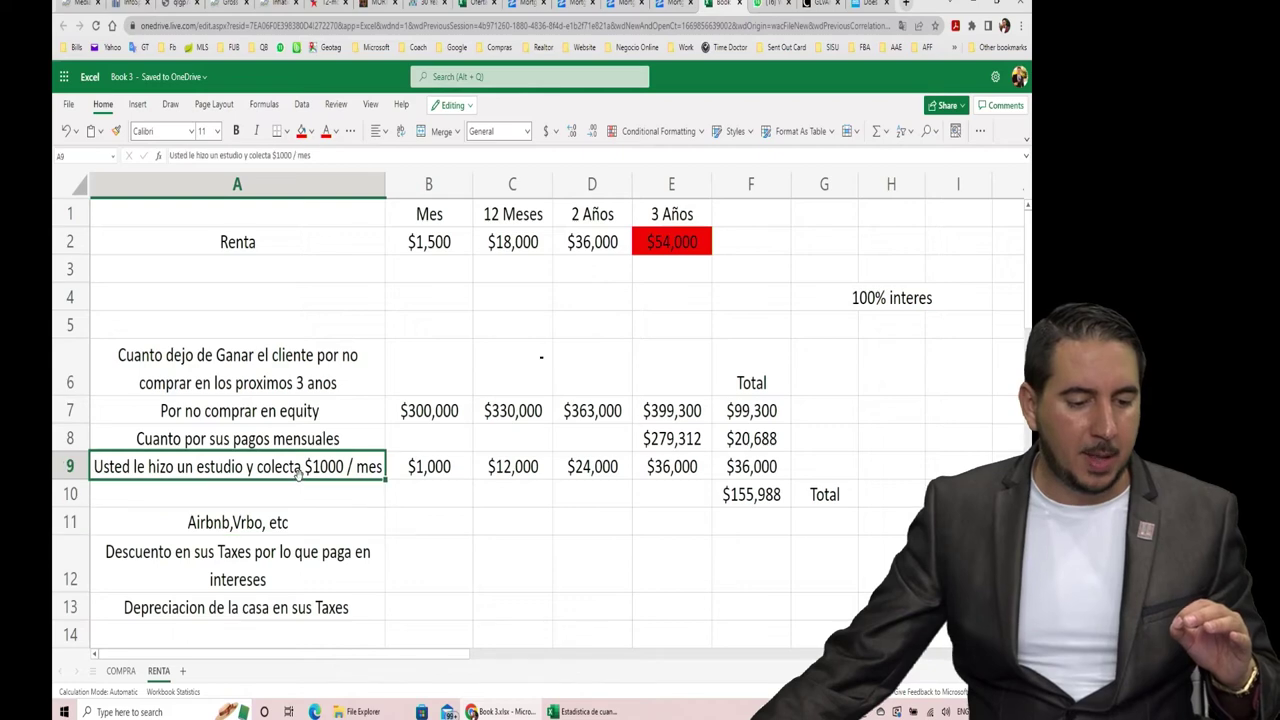
pyautogui.click(255, 524)
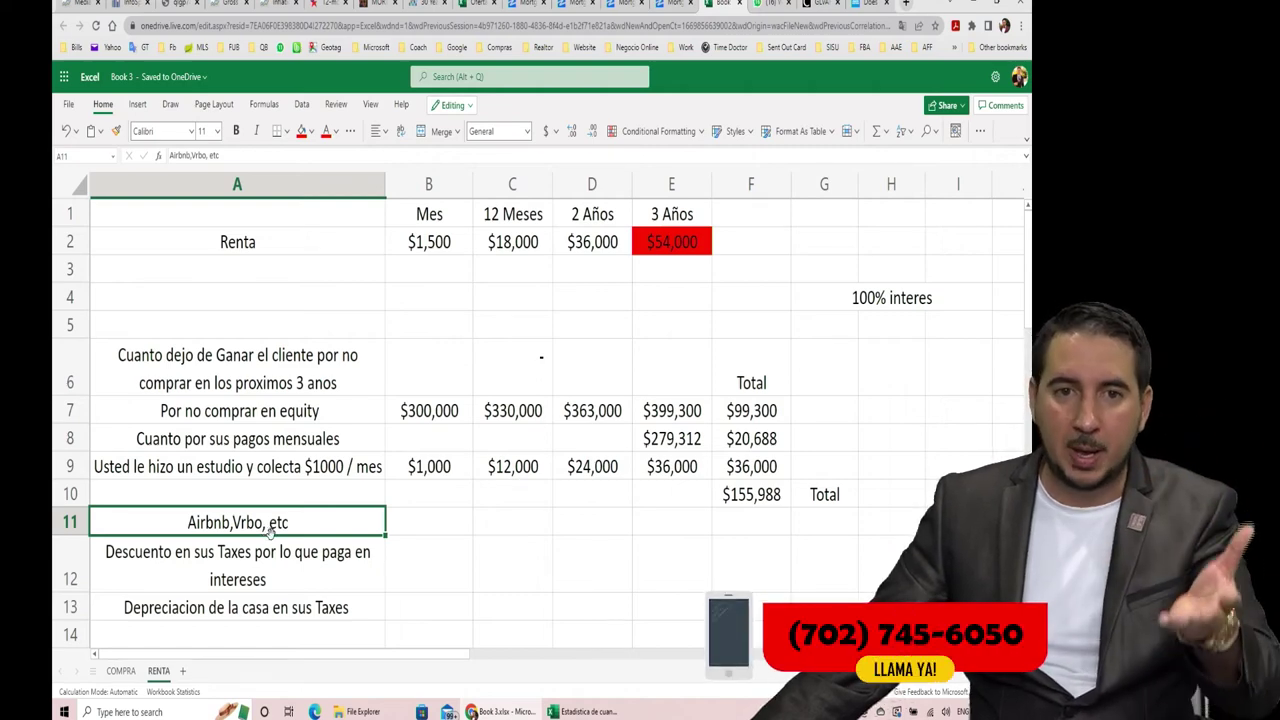
pyautogui.click(228, 563)
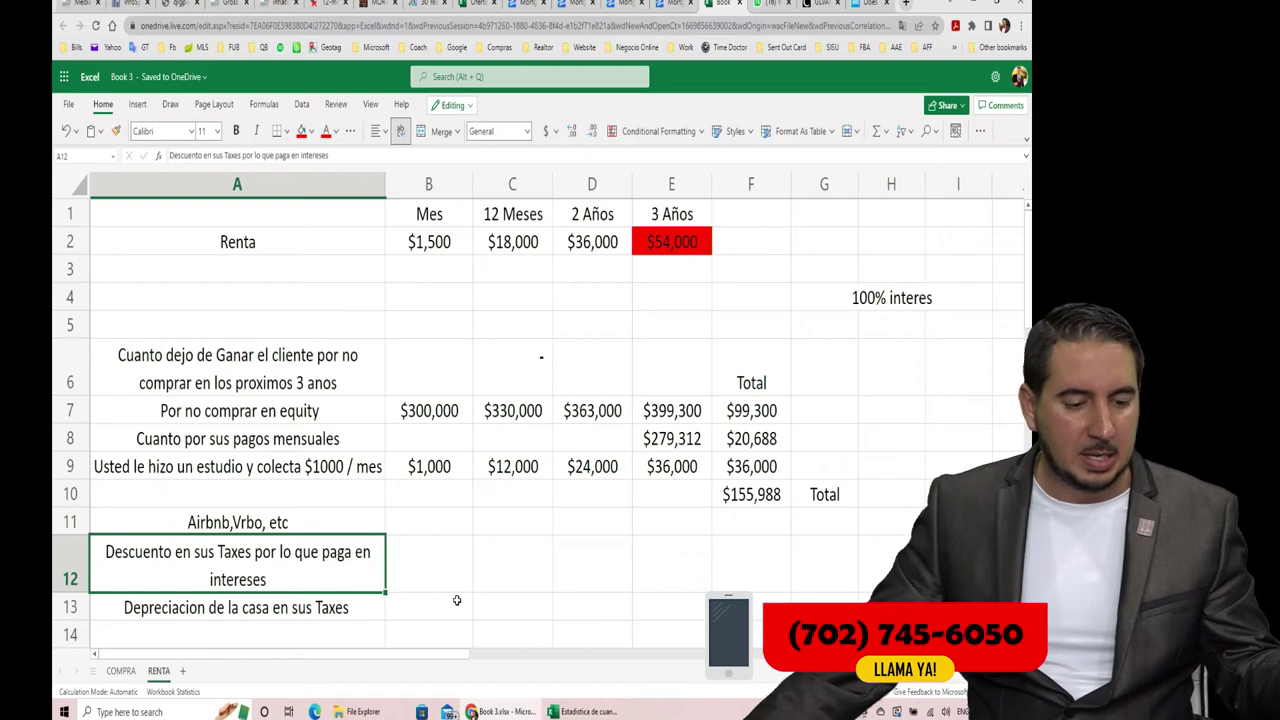
pyautogui.click(326, 609)
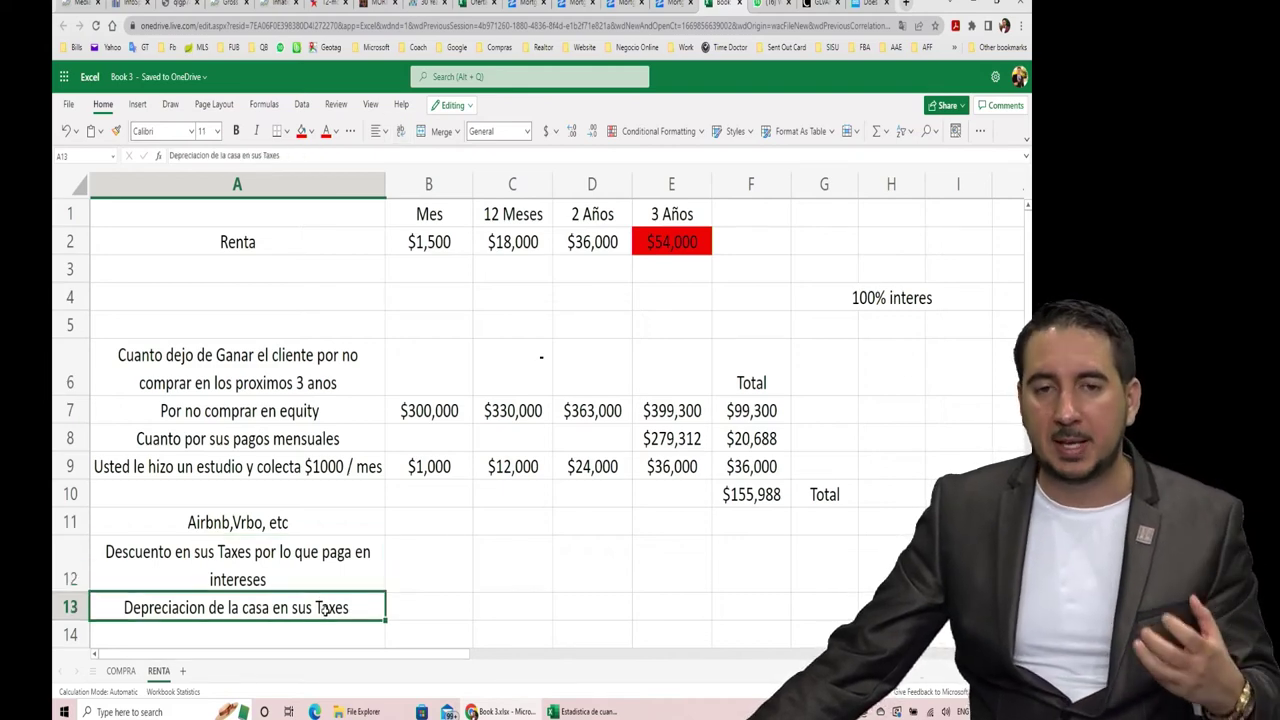
# Open the Charles Schwab article "Does Market Timing Work?" and skim from its introduction to the "Five investing styles" section.
pyautogui.click(866, 6)
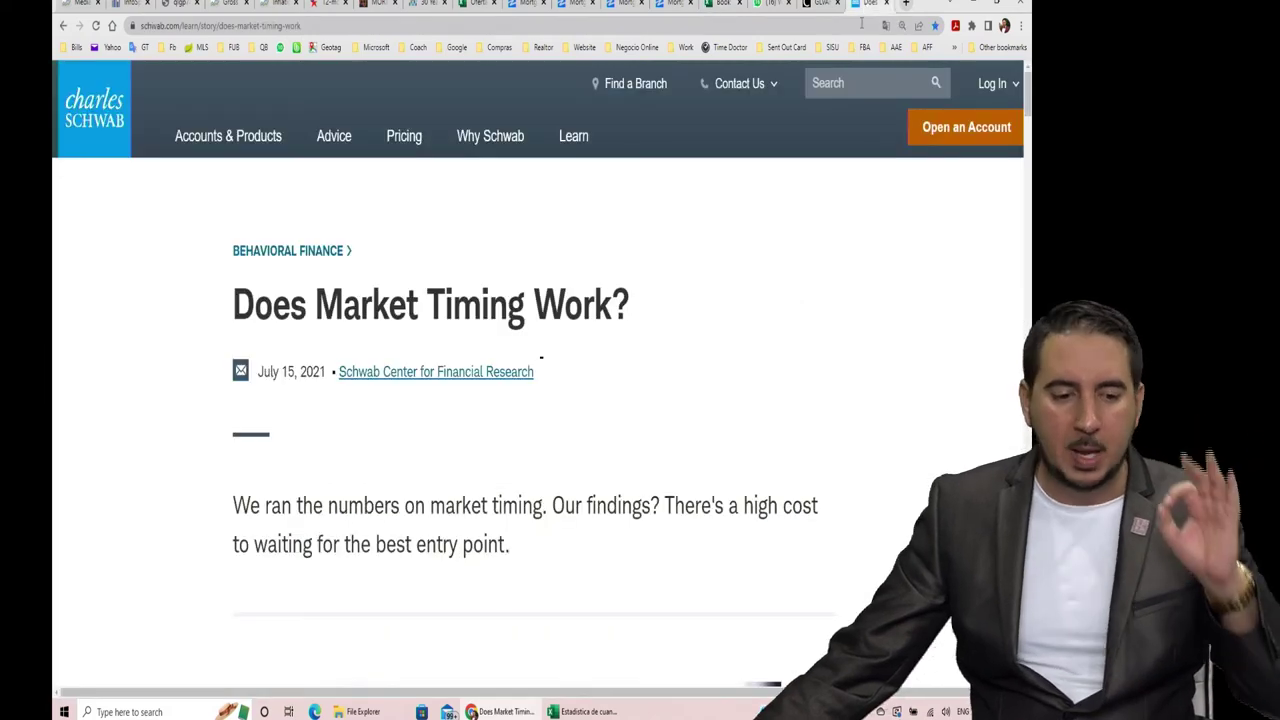
pyautogui.scroll(-3, 626, 235)
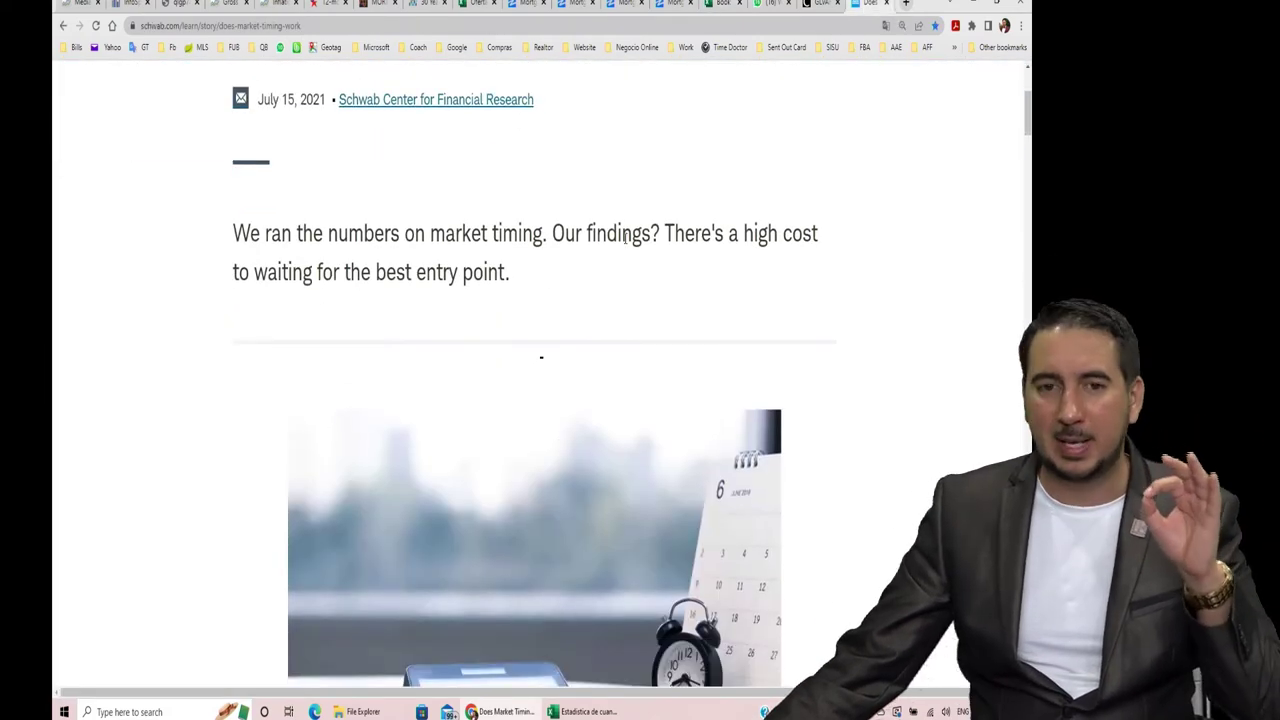
pyautogui.scroll(-3, 625, 240)
pyautogui.scroll(-5, 630, 270)
pyautogui.scroll(-4, 638, 296)
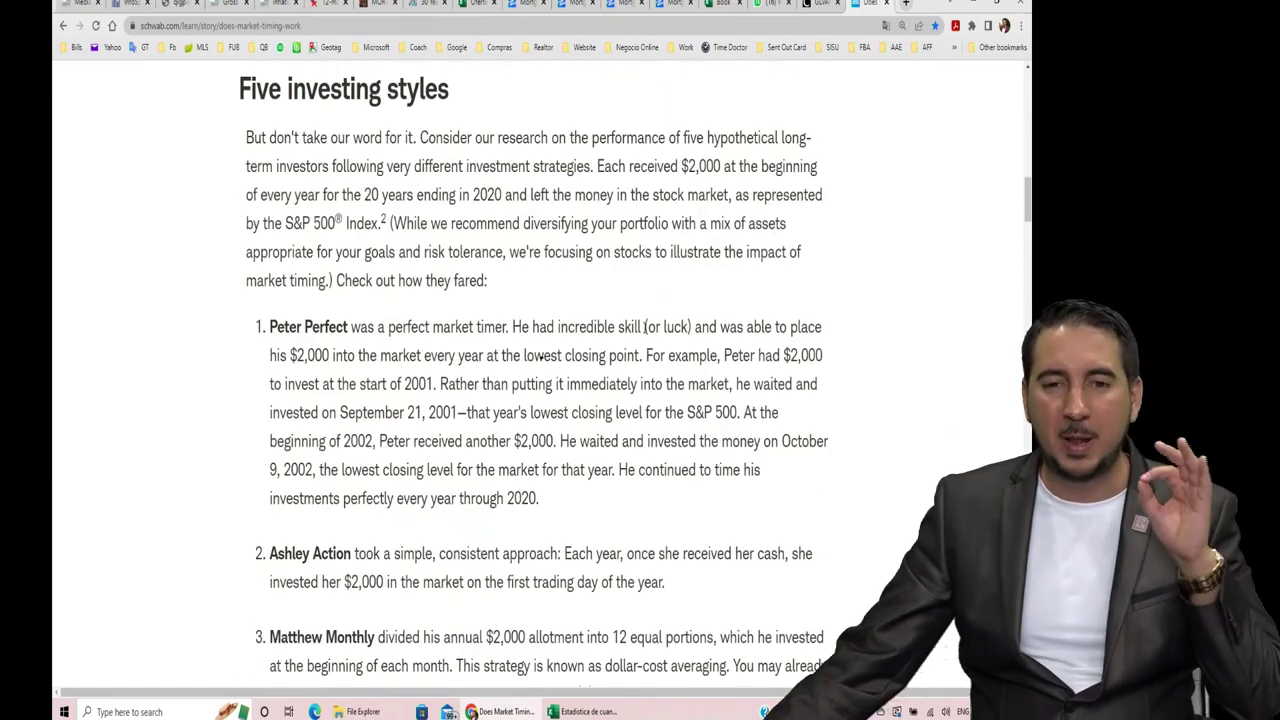
pyautogui.scroll(15, 600, 360)
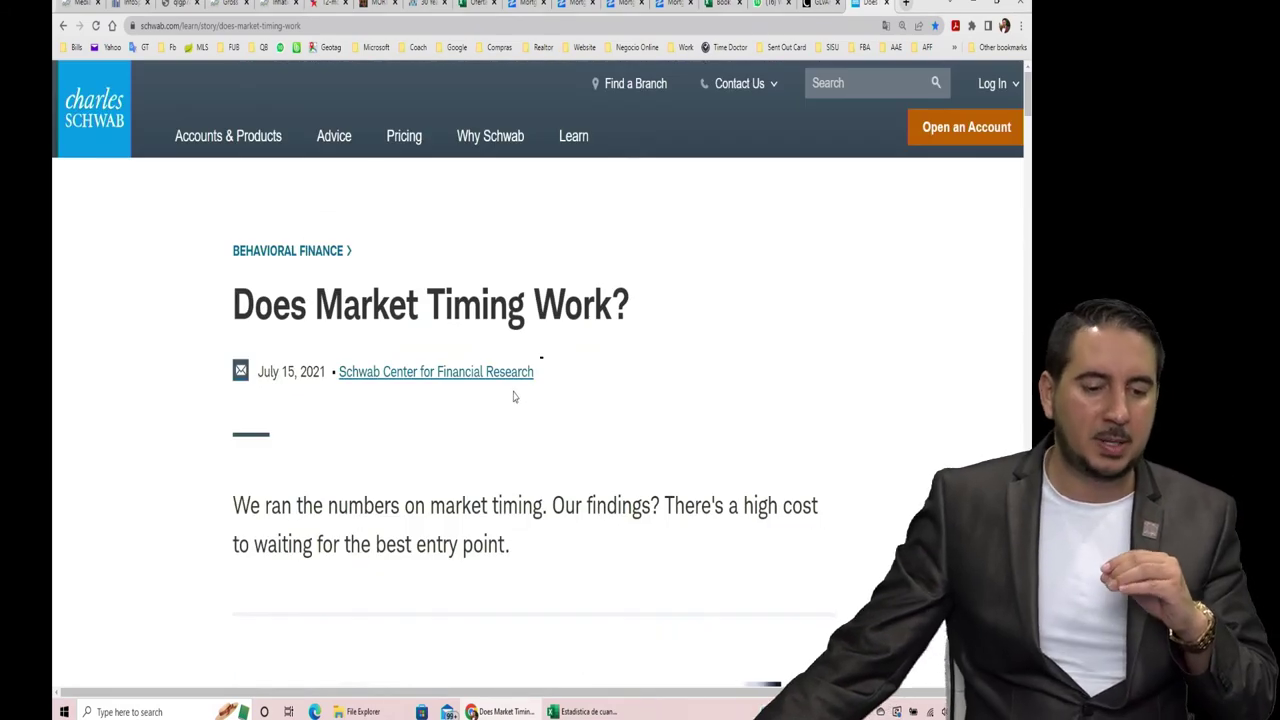
pyautogui.scroll(-15, 418, 392)
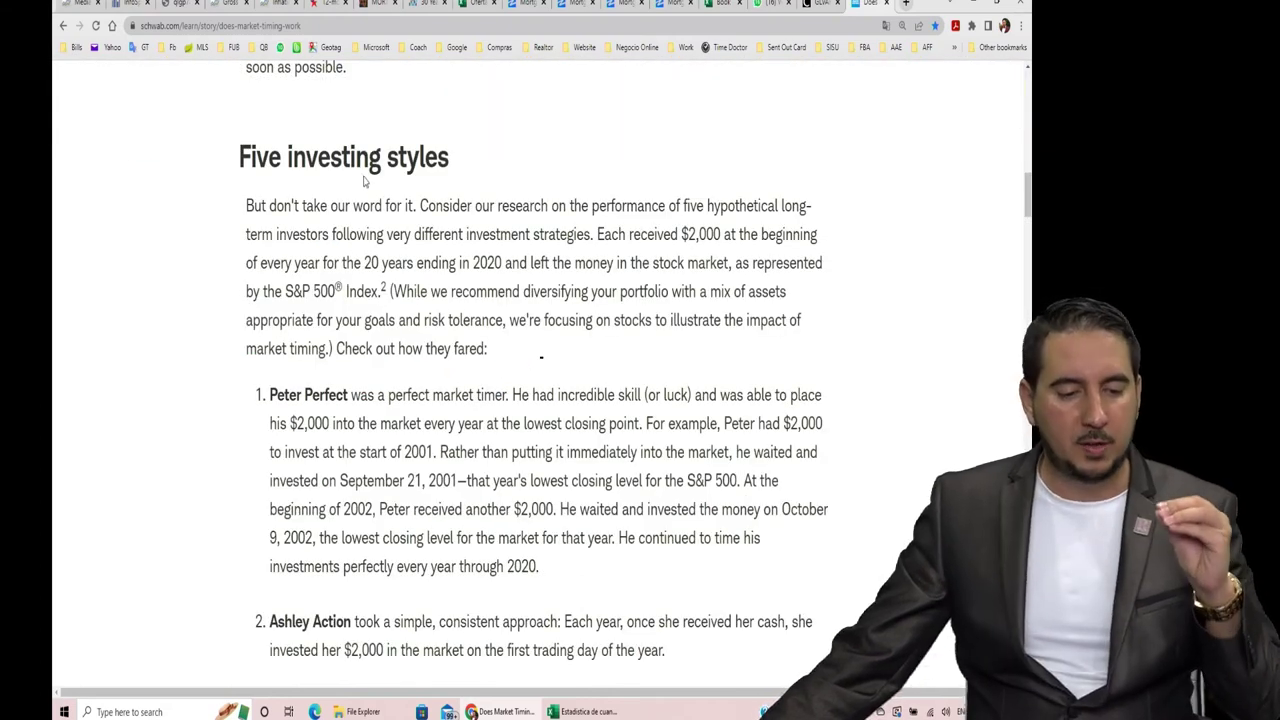
pyautogui.scroll(-2, 370, 183)
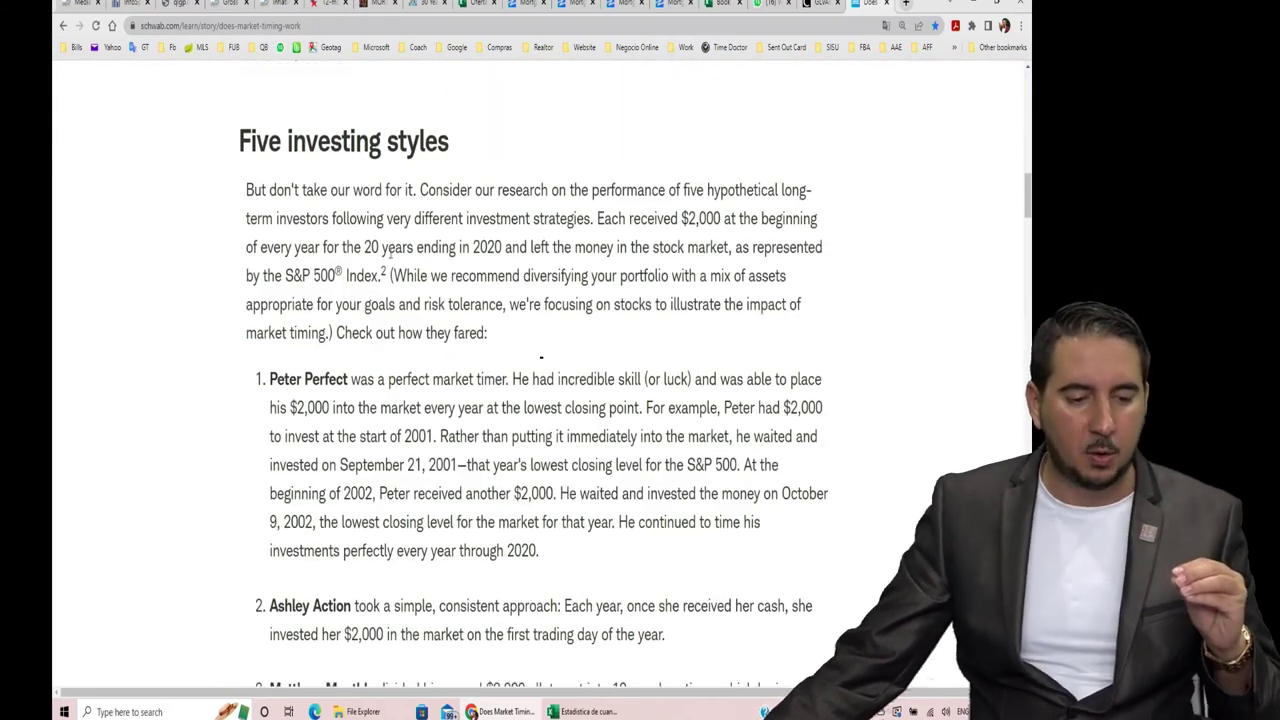
# Read the five-styles introduction and the perfect market timer's strategy, highlighting the first investor's name and "S&P 500 Index".
pyautogui.moveTo(270, 259); pyautogui.dragTo(350, 259)
pyautogui.scroll(1, 468, 252)
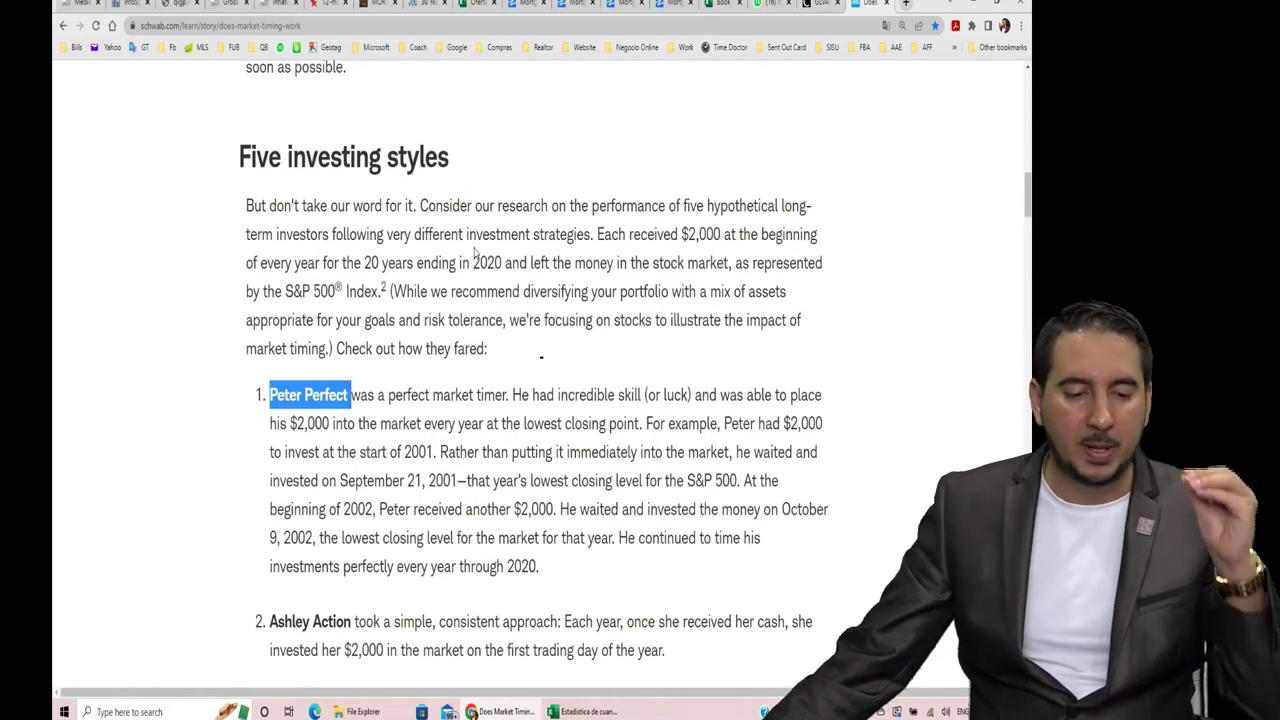
pyautogui.moveTo(283, 291); pyautogui.dragTo(380, 291)
pyautogui.scroll(-1, 473, 313)
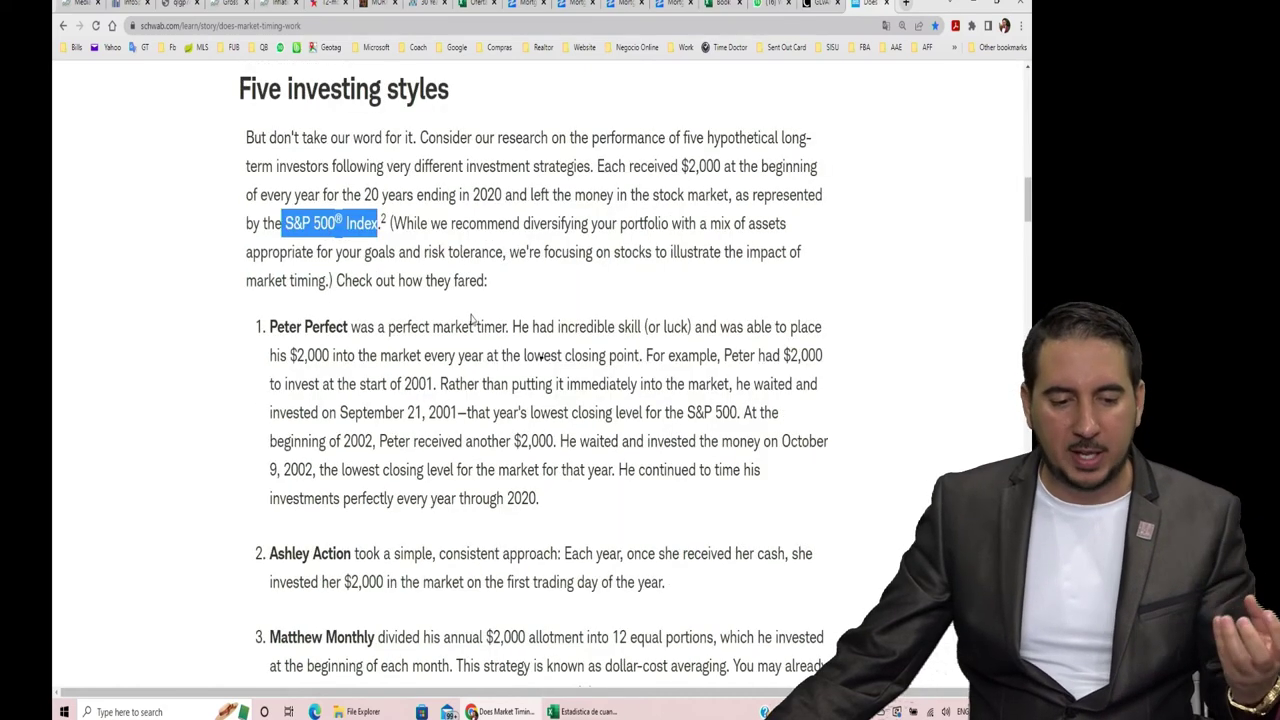
pyautogui.scroll(-1, 473, 318)
pyautogui.moveTo(269, 258); pyautogui.dragTo(350, 258)
pyautogui.scroll(-1, 483, 311)
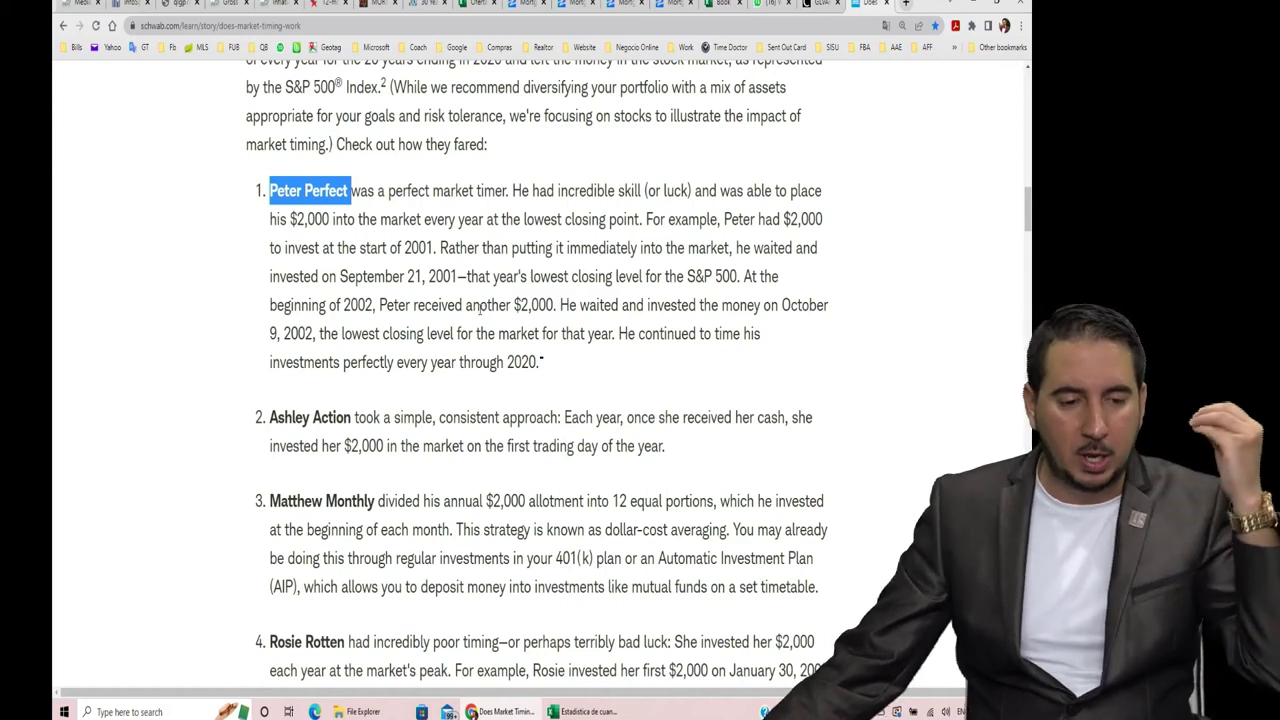
pyautogui.scroll(-1, 479, 310)
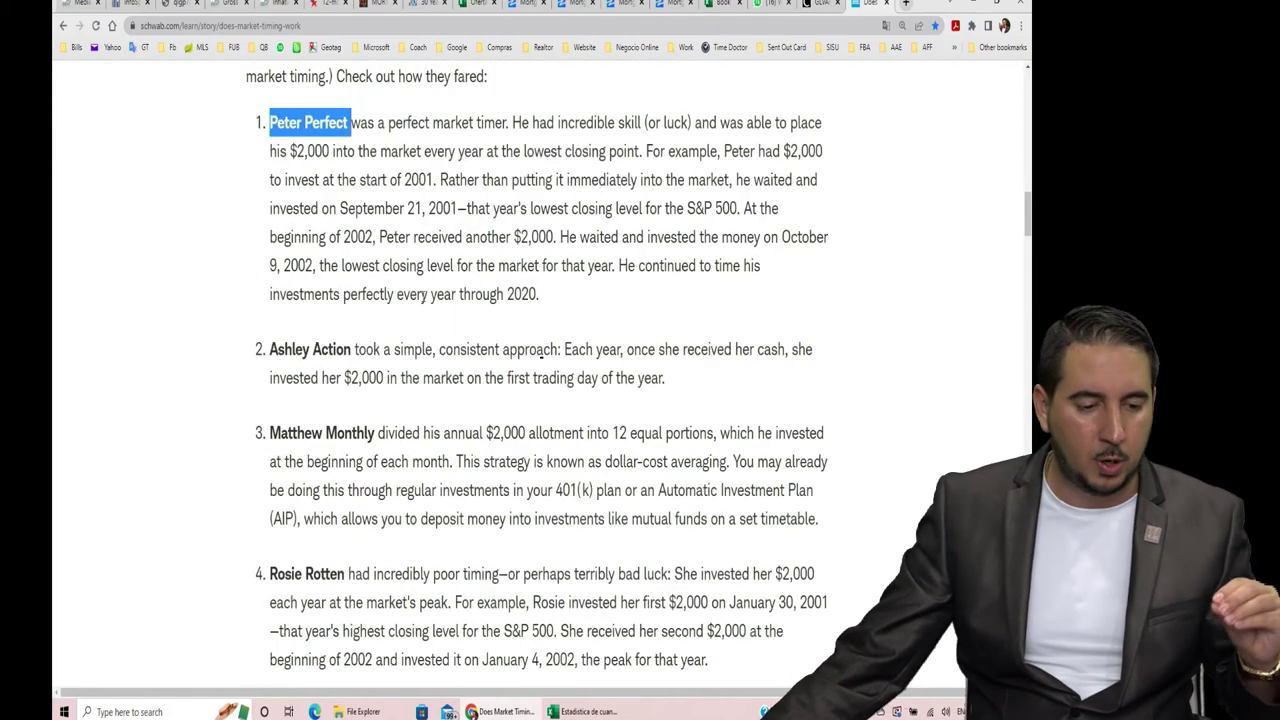
# Read the second investor's strategy, highlighting "Each year, once she received her cash, she" and the first trading day phrase.
pyautogui.scroll(-1, 369, 315)
pyautogui.moveTo(352, 283); pyautogui.dragTo(274, 284)
pyautogui.click(562, 281)
pyautogui.moveTo(564, 283); pyautogui.dragTo(812, 290)
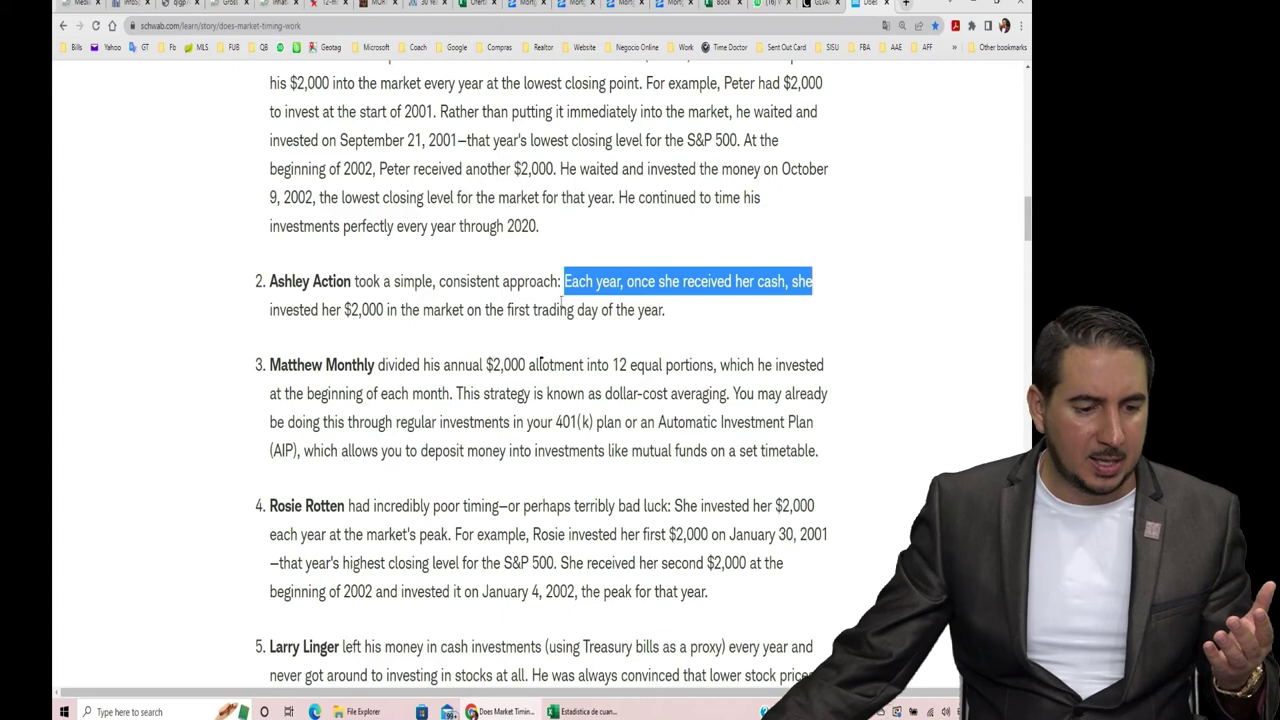
pyautogui.scroll(-2, 436, 320)
pyautogui.moveTo(507, 107); pyautogui.dragTo(651, 107)
pyautogui.scroll(1, 557, 322)
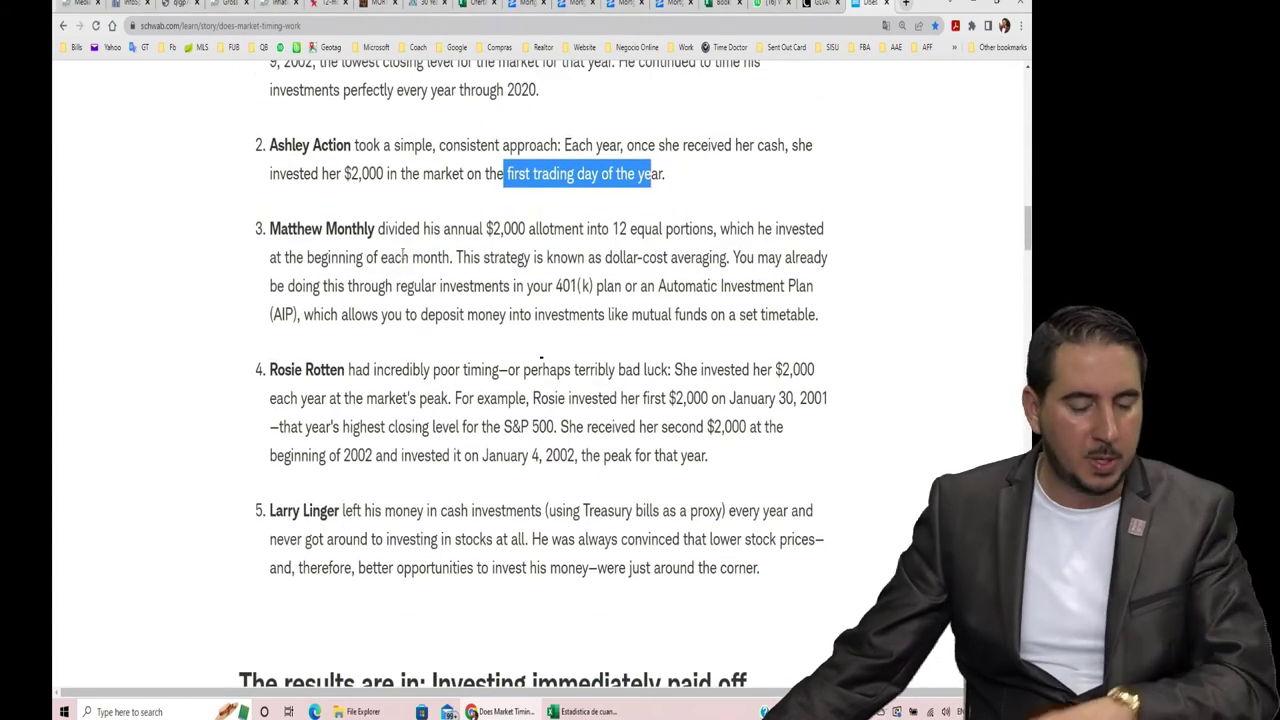
# Read the third investor's dollar-cost averaging strategy, highlighting the investor's name, the 12 portions and the 401(k) plan mention.
pyautogui.moveTo(268, 230); pyautogui.dragTo(375, 232)
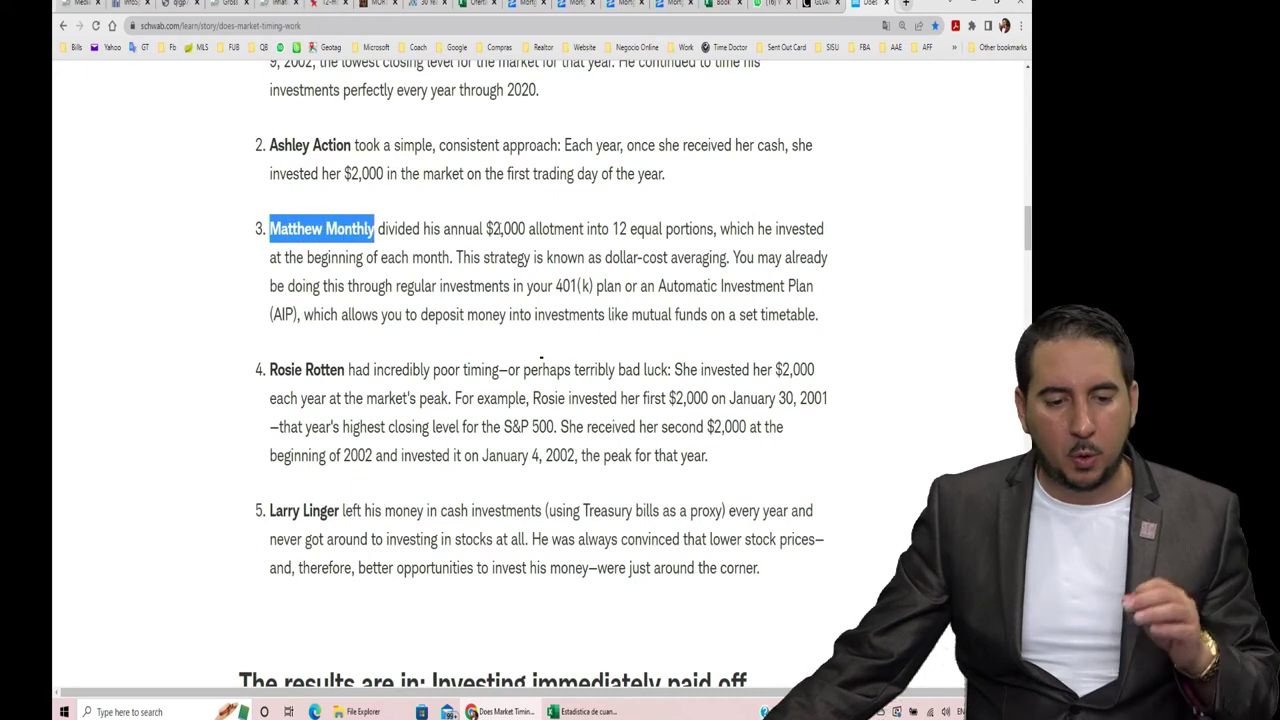
pyautogui.moveTo(611, 229); pyautogui.dragTo(631, 229)
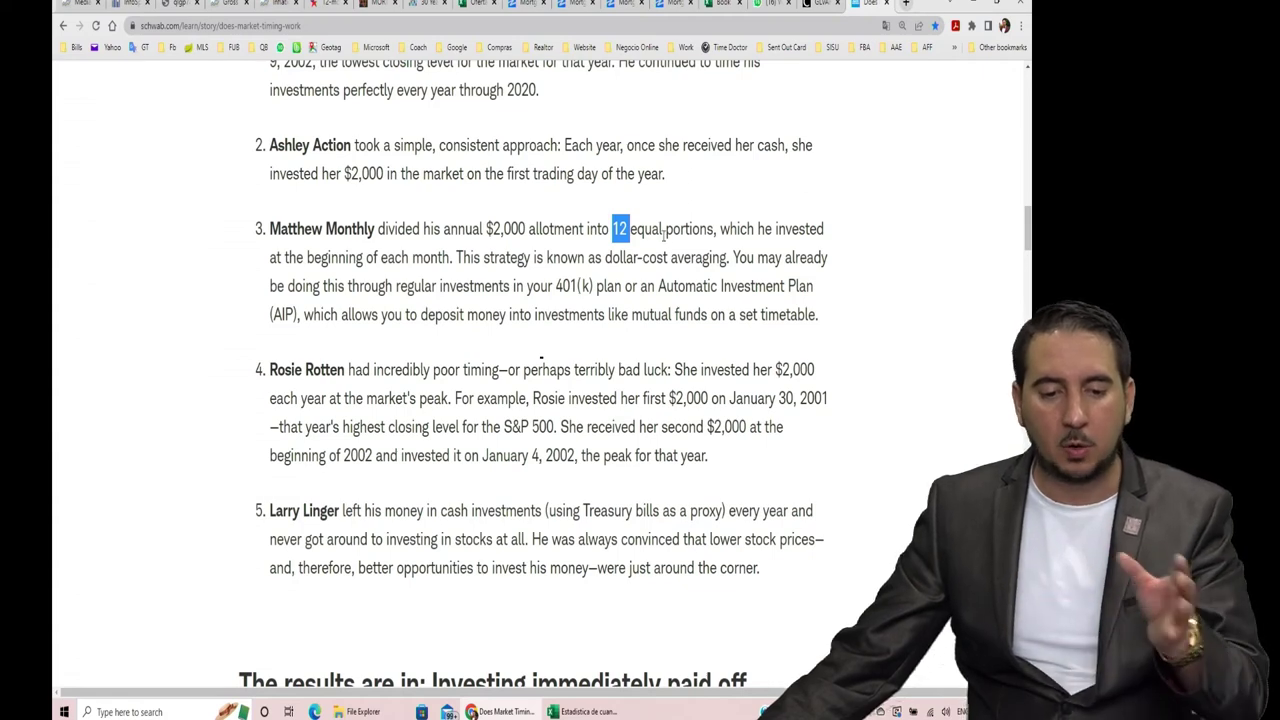
pyautogui.scroll(-1, 671, 238)
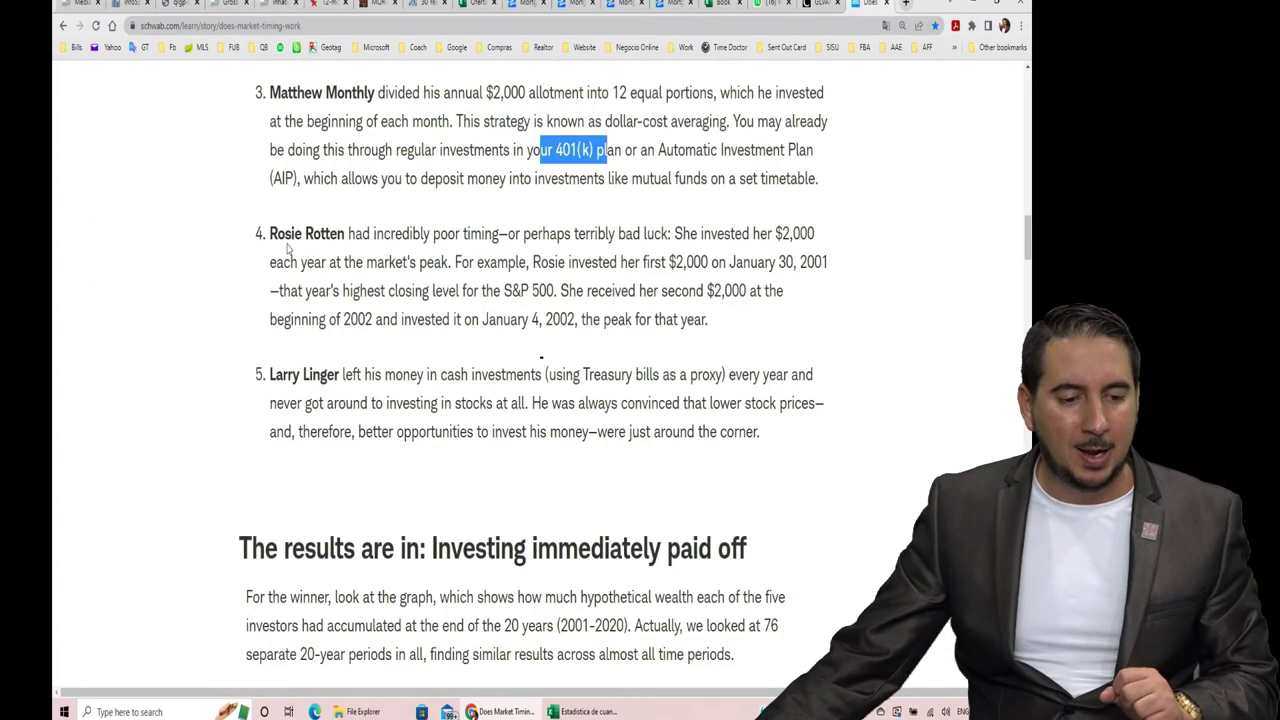
# Read the strategies of the fourth investor with poor timing and the fifth who stayed in cash, highlighting each name.
pyautogui.moveTo(268, 233); pyautogui.dragTo(375, 252)
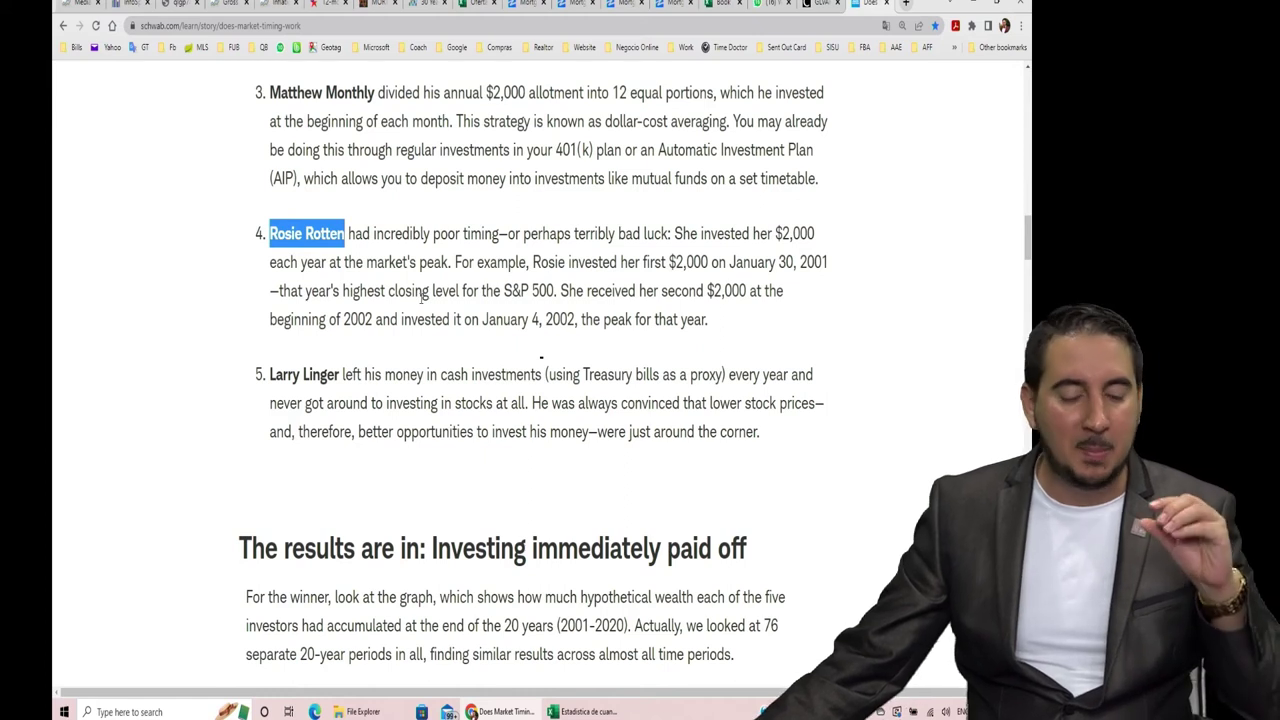
pyautogui.scroll(-1, 455, 300)
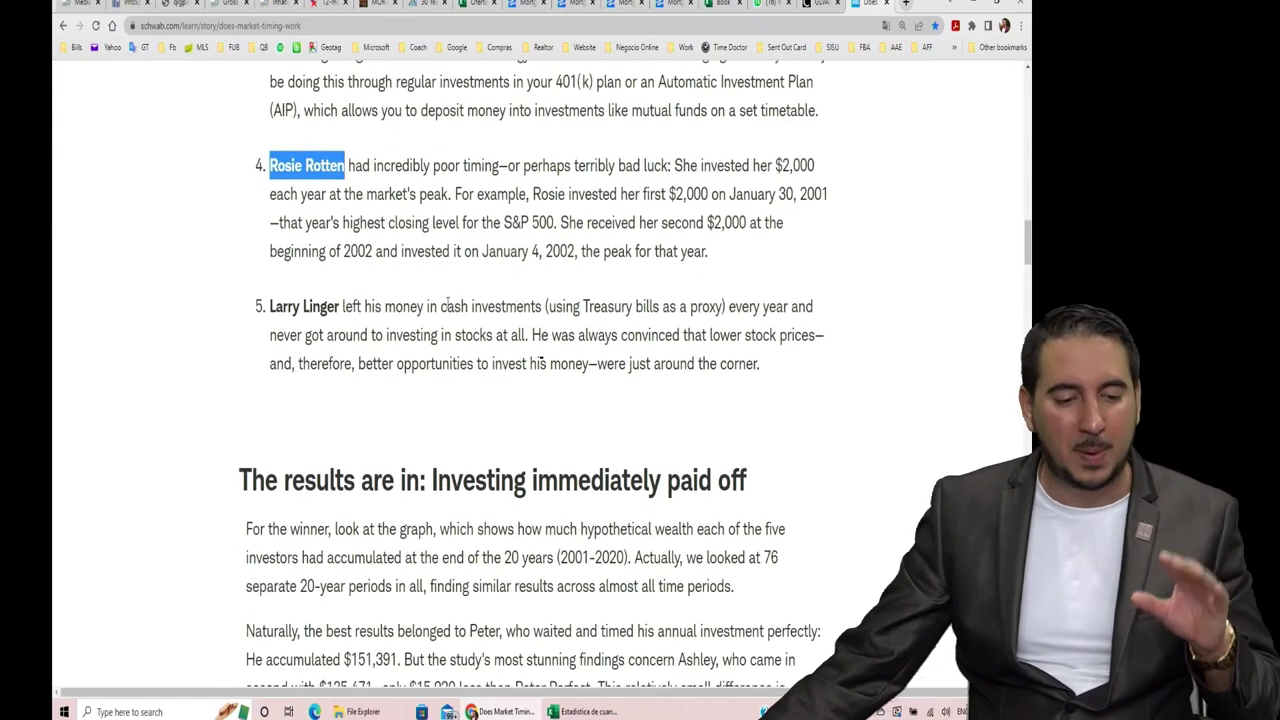
pyautogui.moveTo(271, 306); pyautogui.dragTo(370, 301)
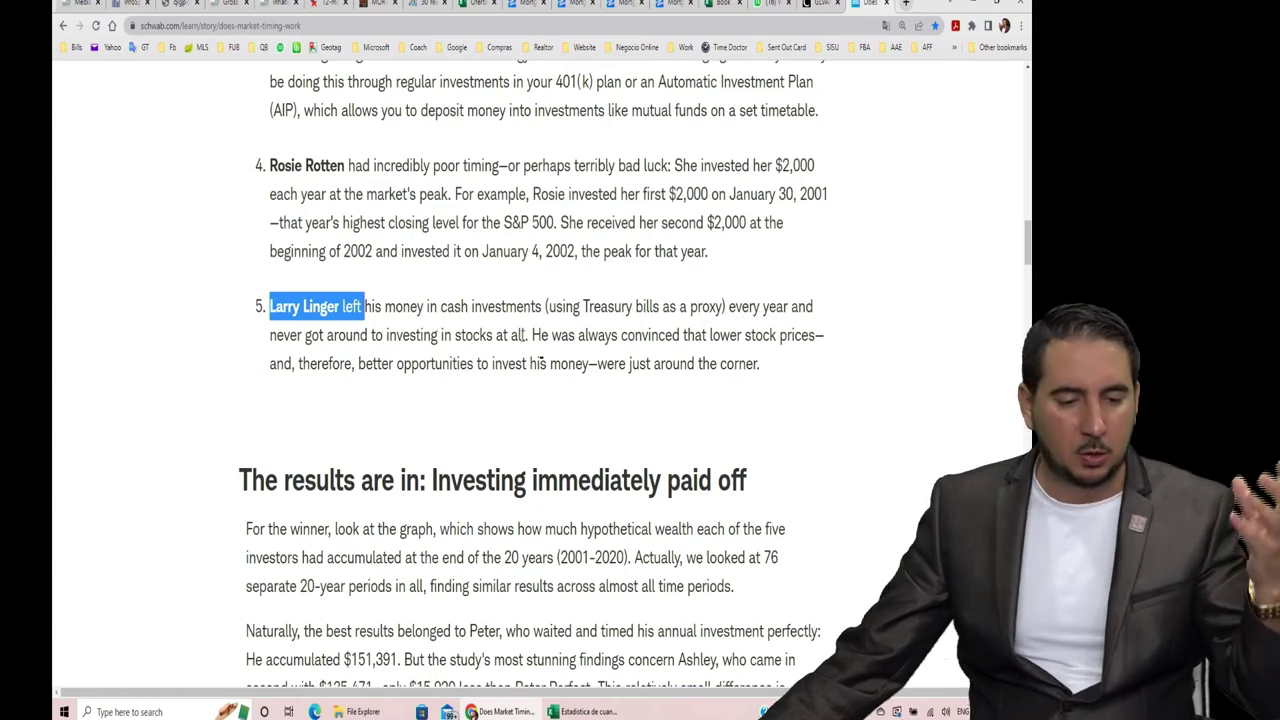
# Examine the "Even bad timing trumps inertia" chart of ending wealth for the five investing styles.
pyautogui.scroll(-2, 530, 345)
pyautogui.scroll(-10, 530, 345)
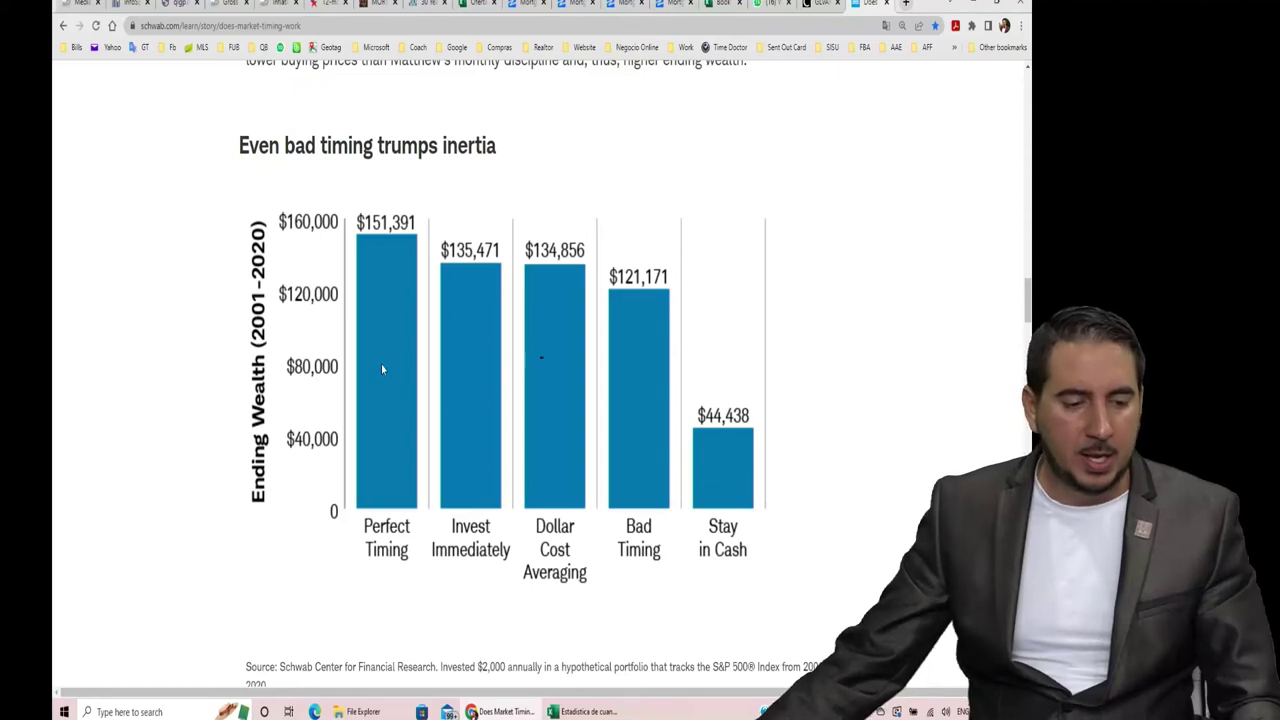